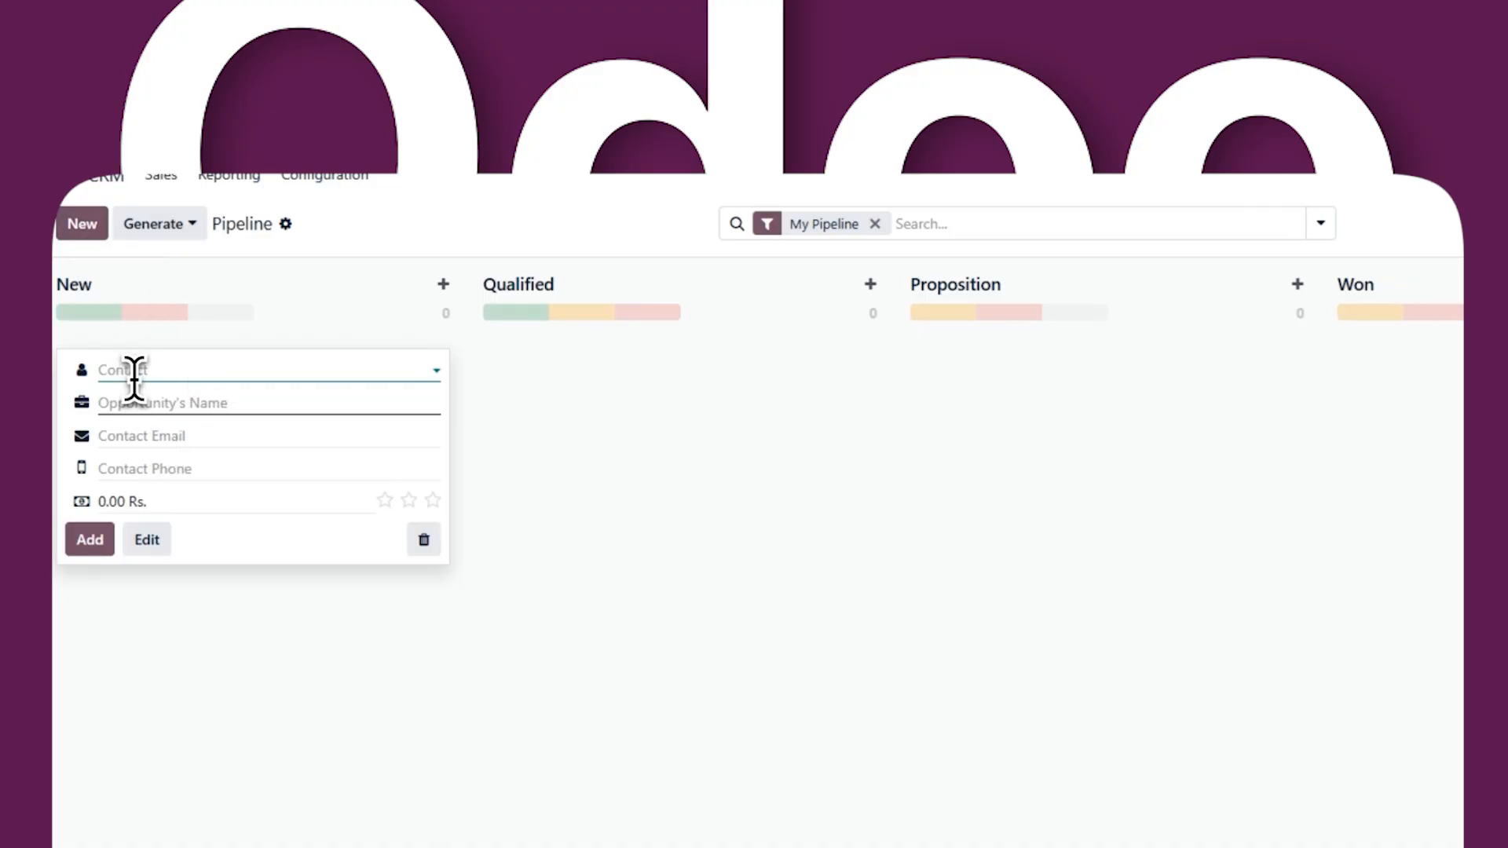
left_click(216, 379)
left_click(177, 432)
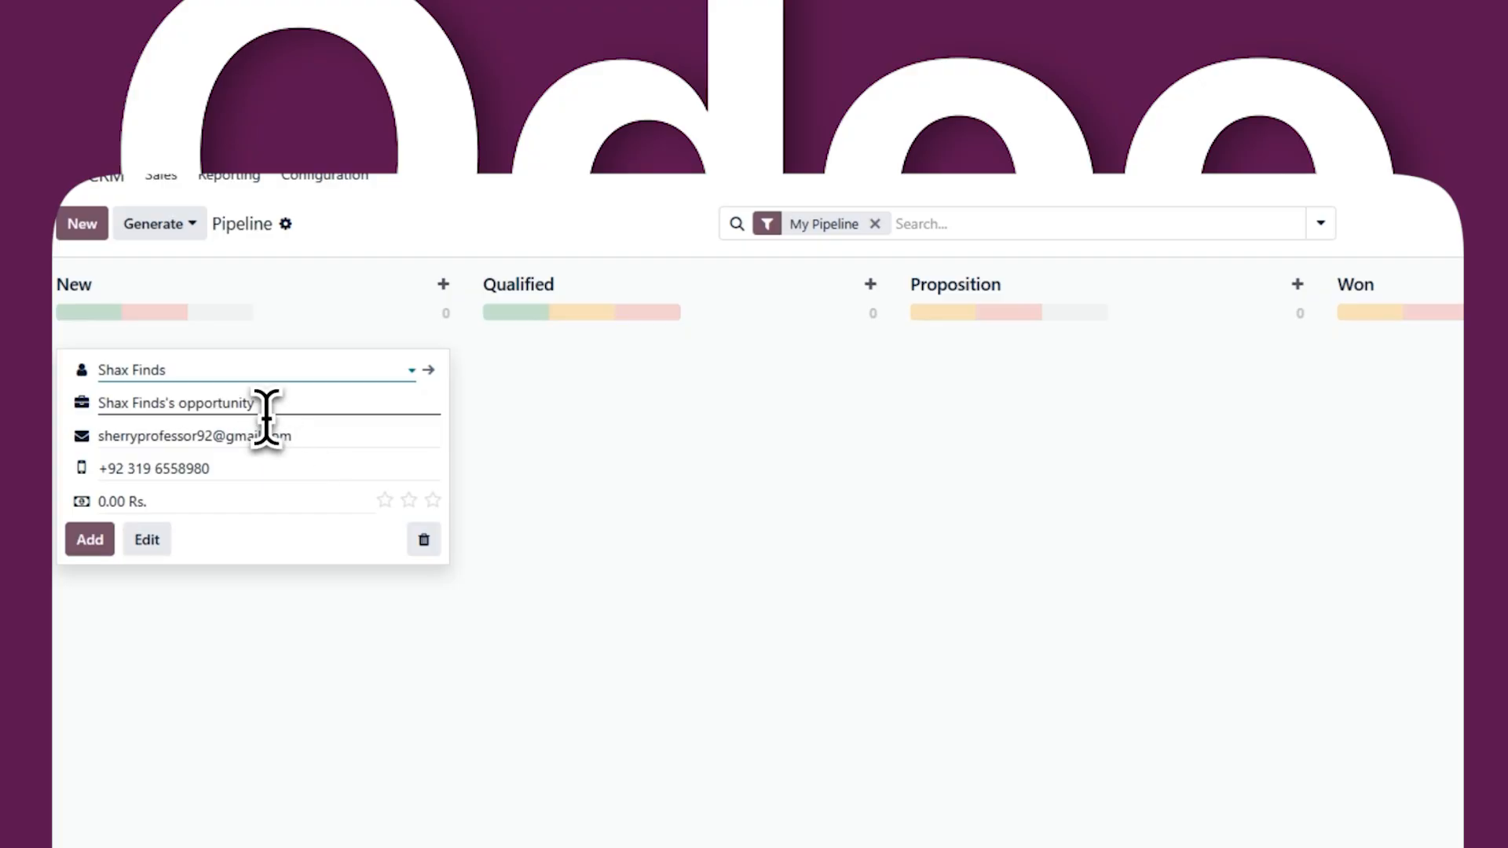
left_click_drag(255, 403, 113, 404)
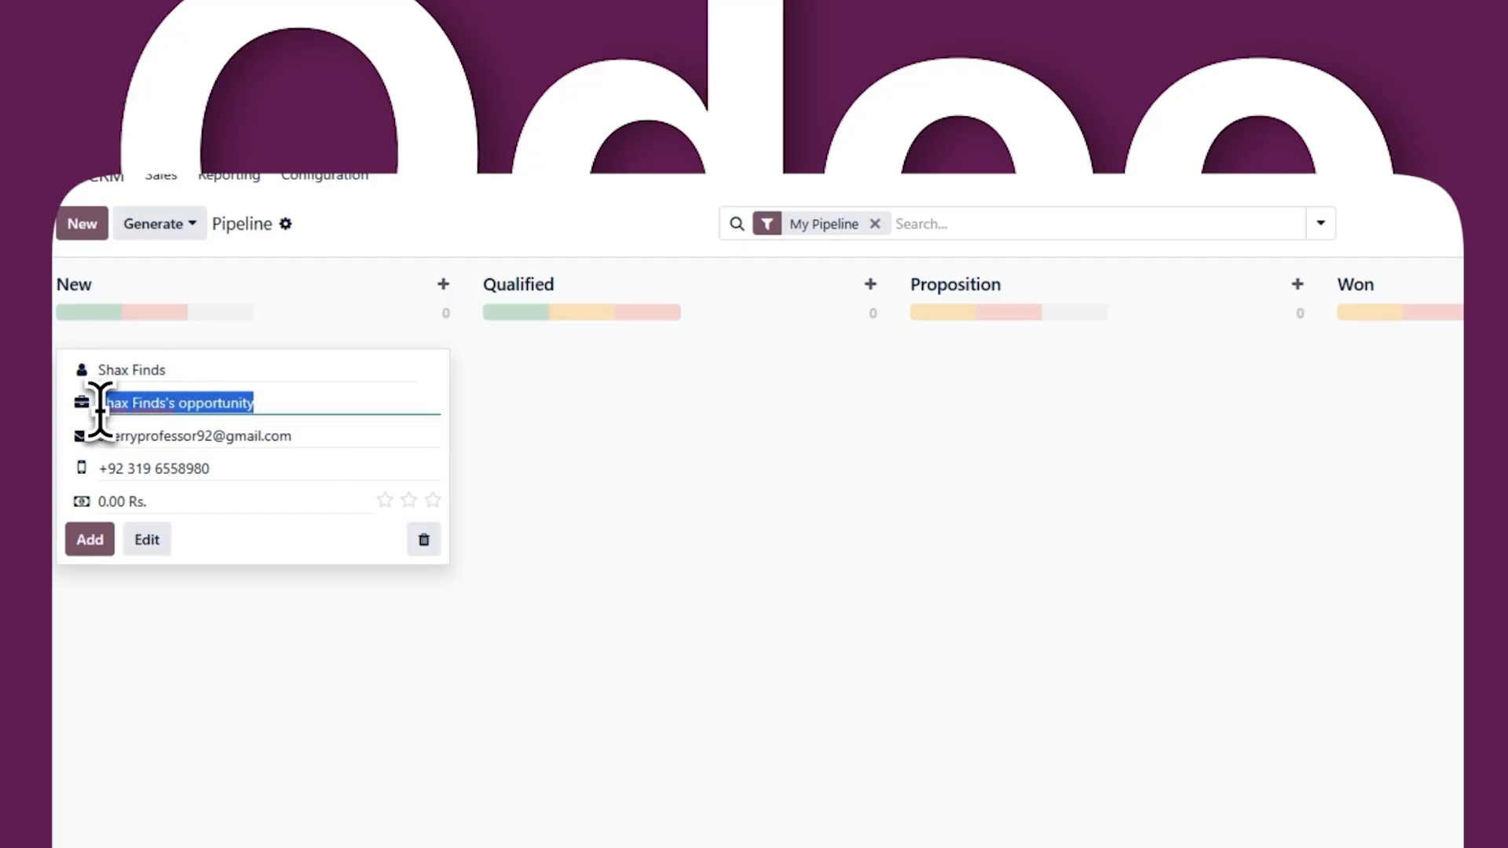
type("Website Development Project")
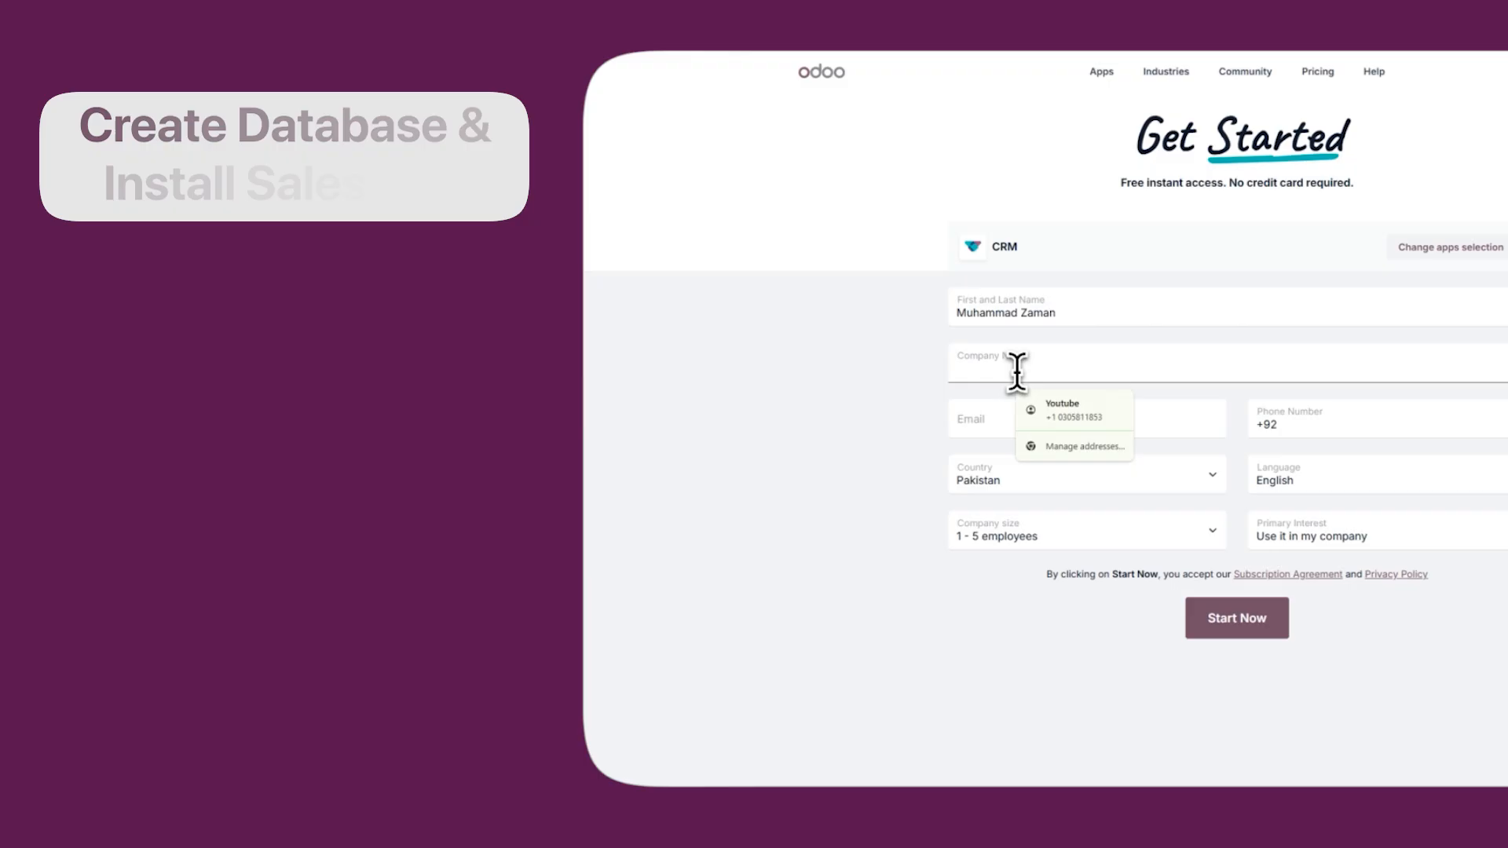
left_click(1016, 369)
type("Sh")
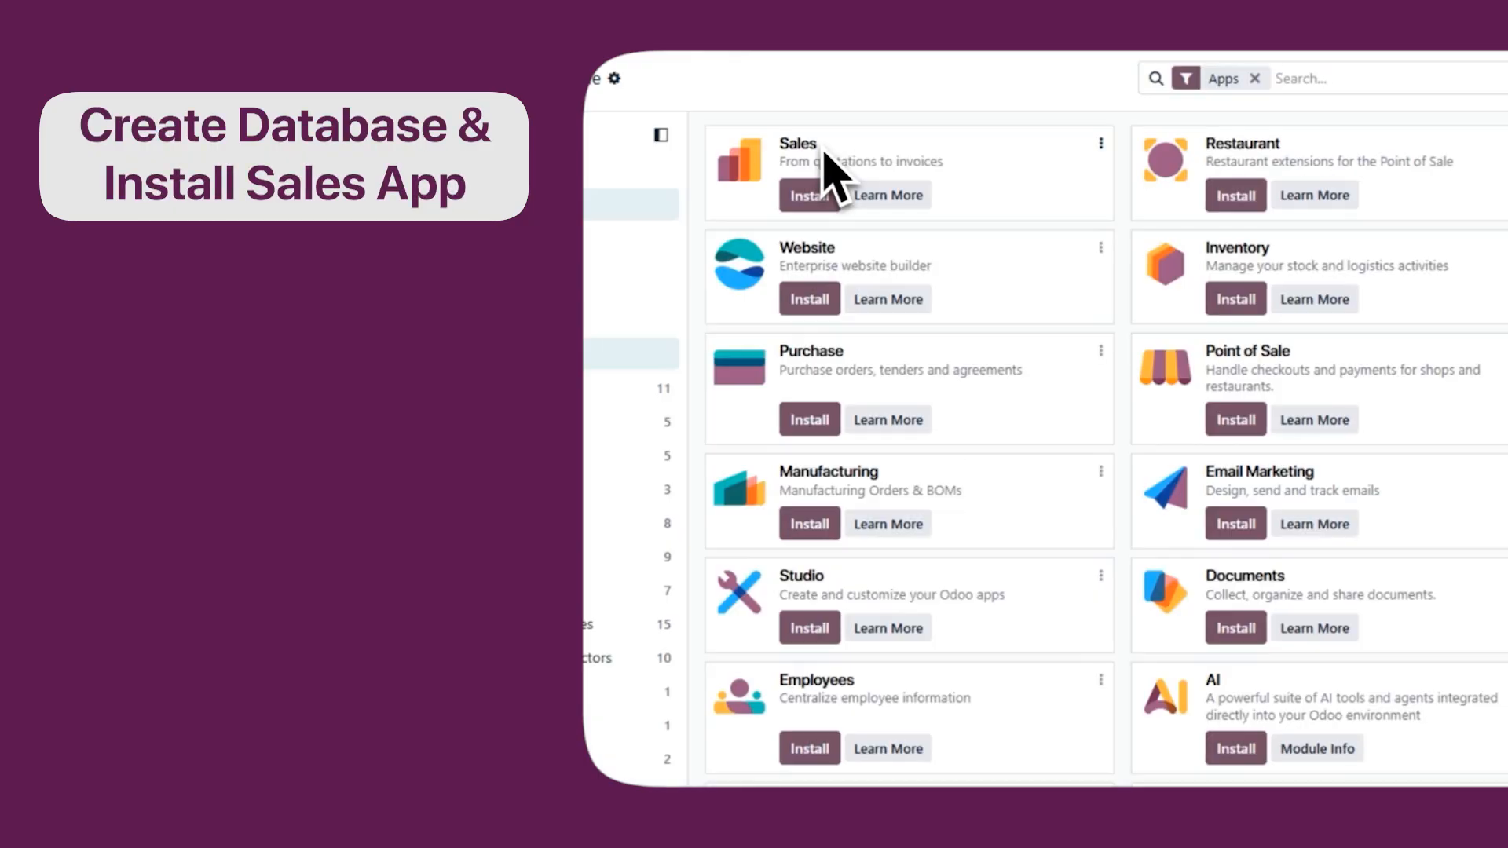
Install the Sales app and start a new opportunity in the CRM pipeline.
left_click(809, 196)
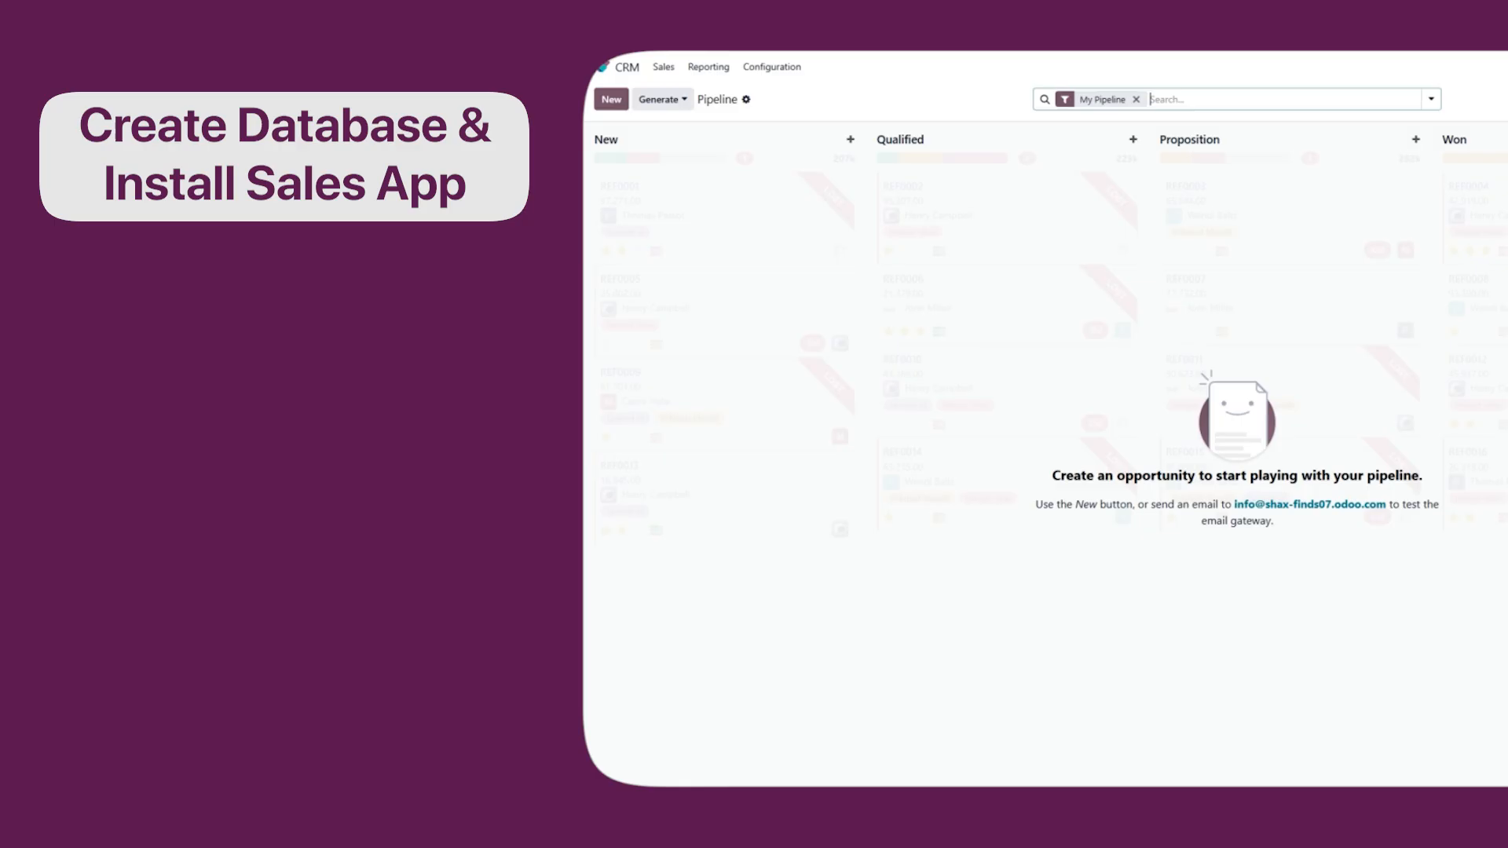
left_click(611, 98)
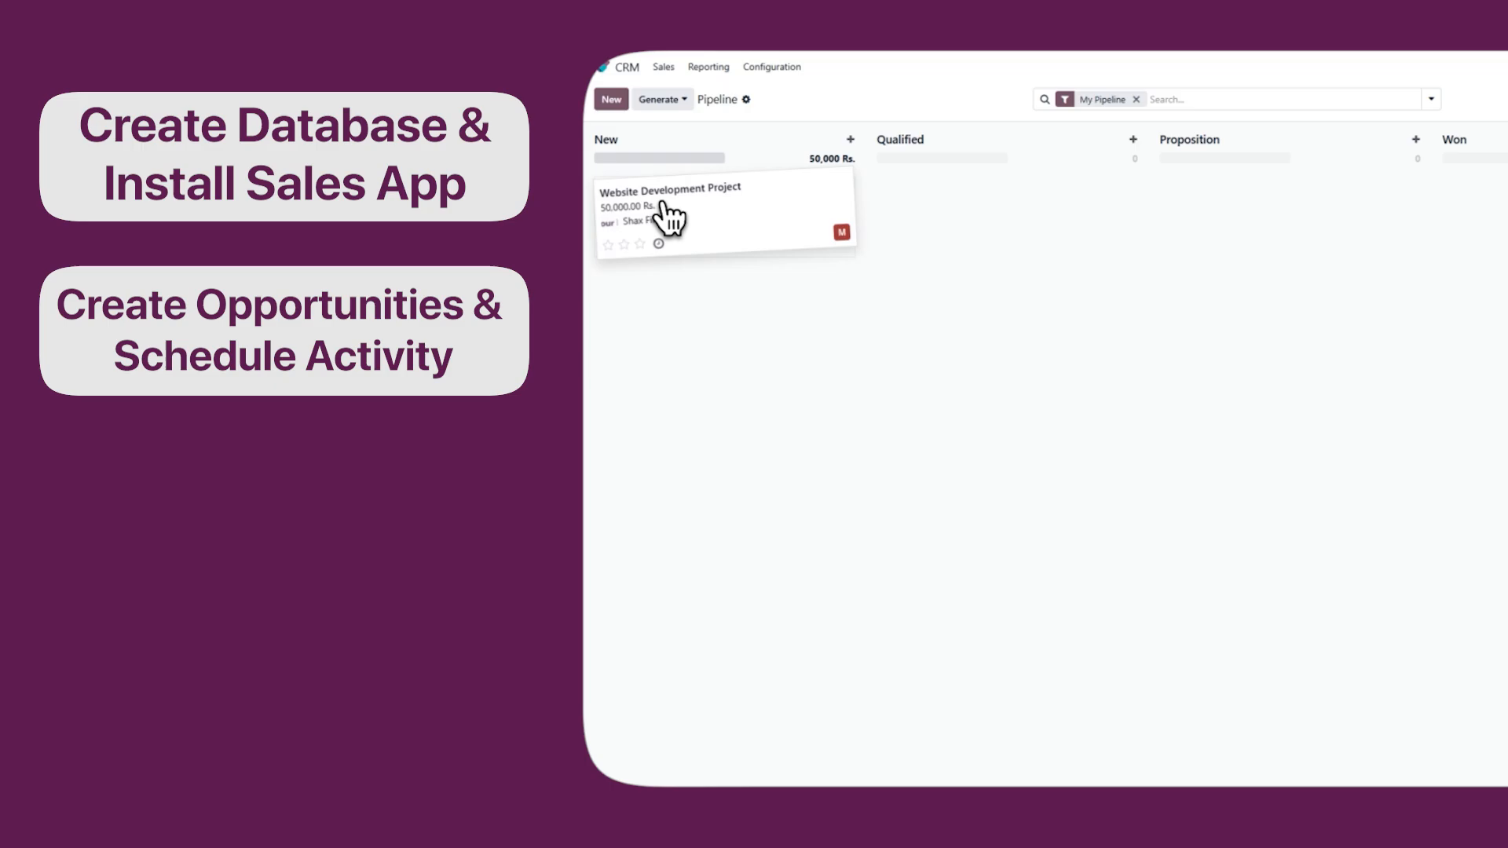
Move the Website Development Project opportunity from the New stage to Qualified.
left_click_drag(666, 214, 940, 215)
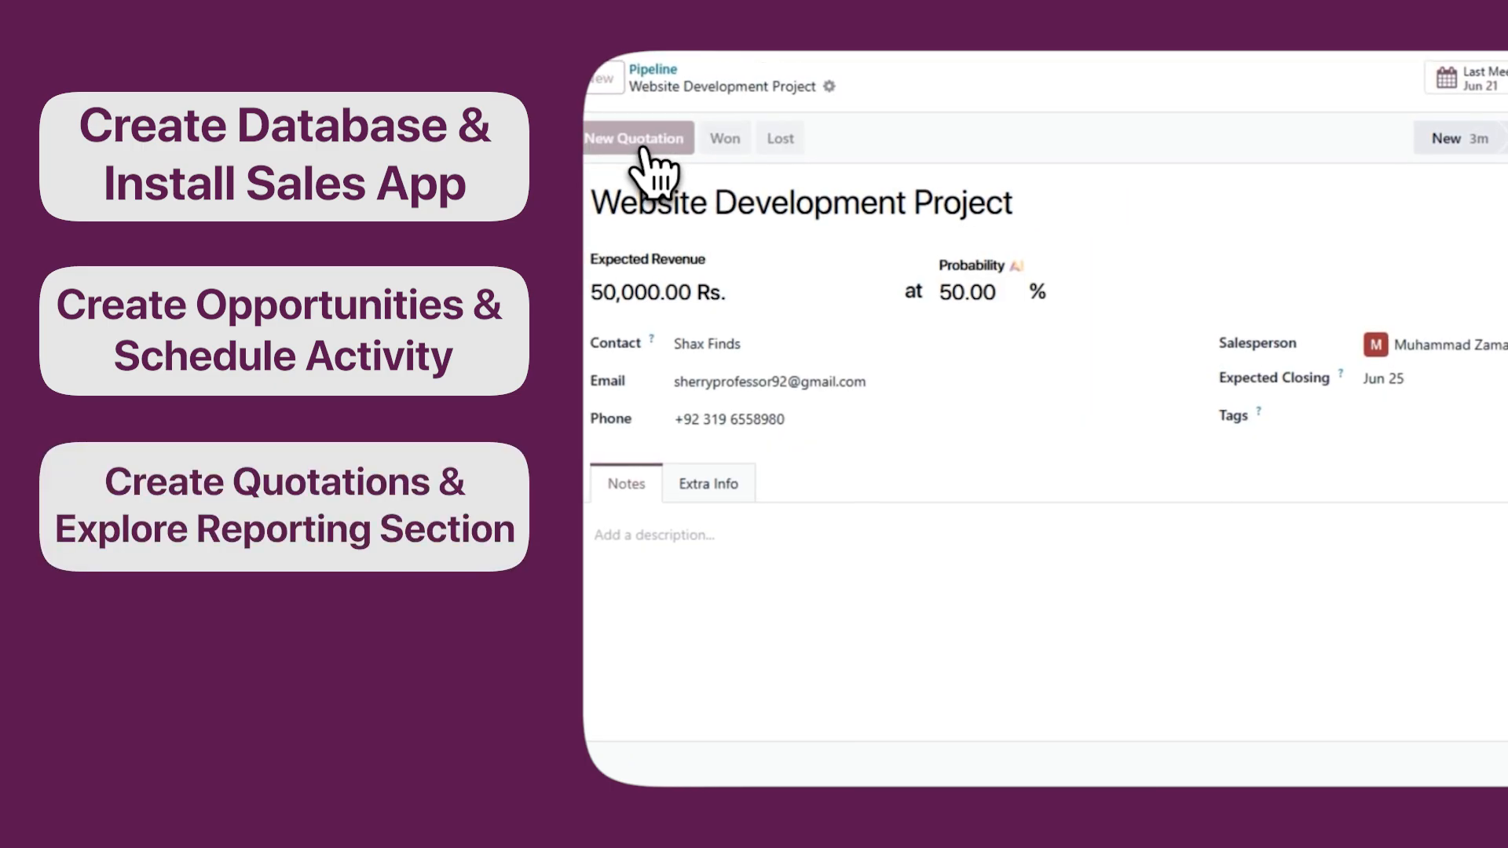
left_click(637, 141)
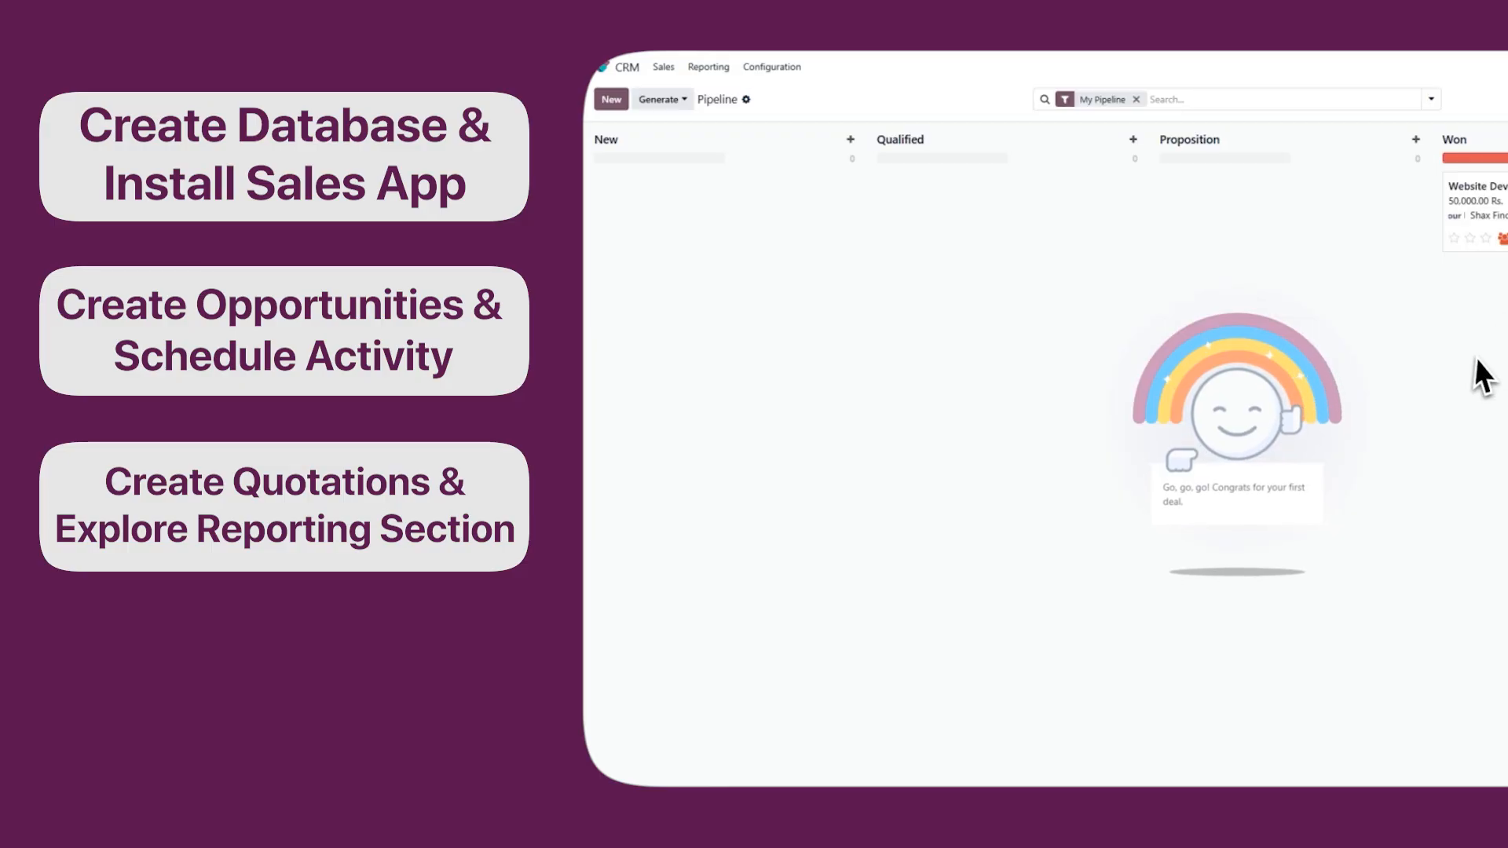
left_click(1064, 99)
left_click(706, 68)
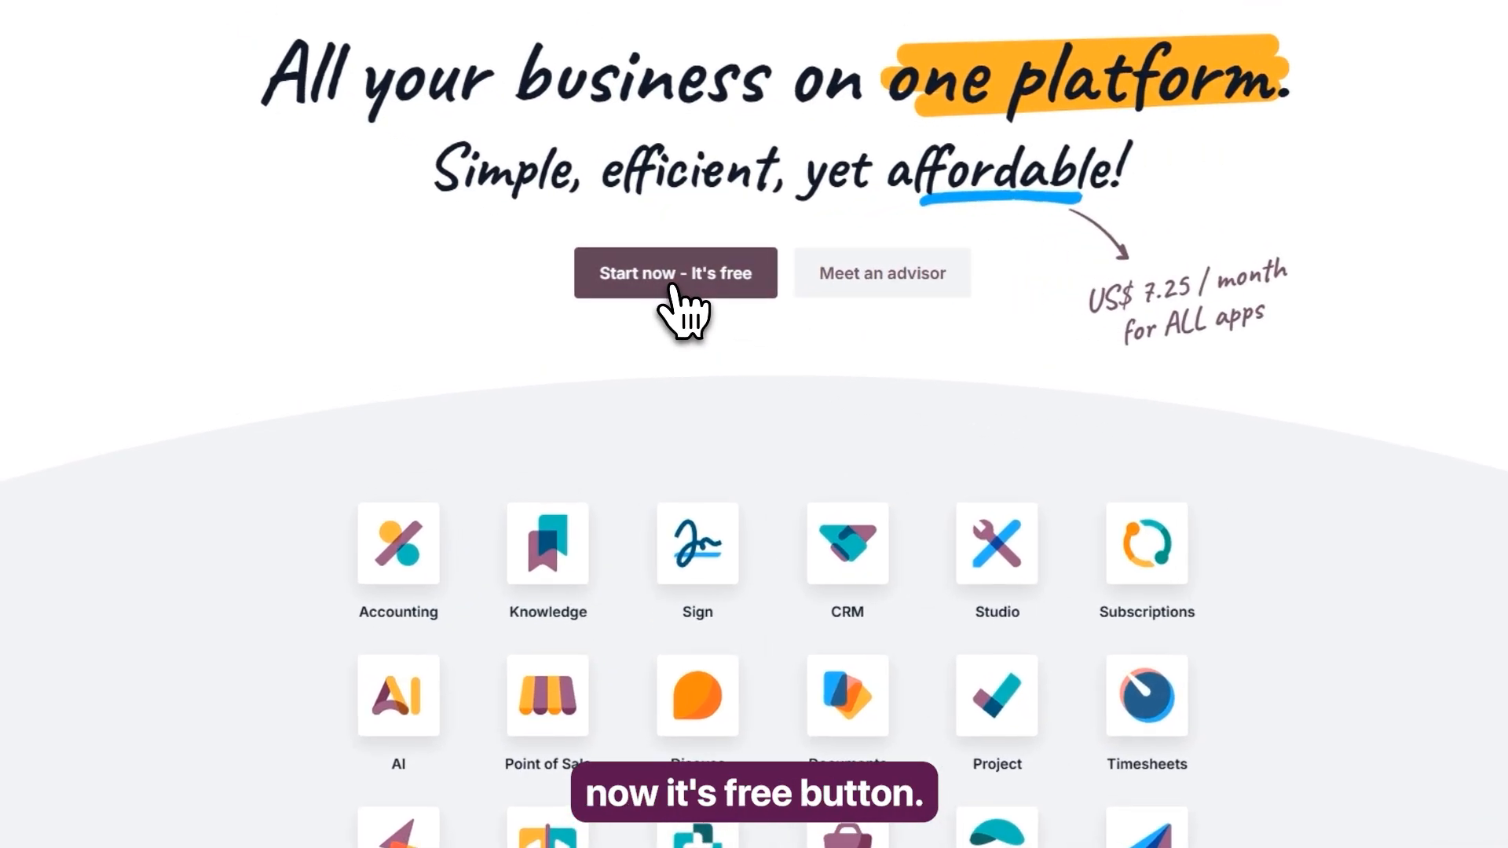
Start a free Odoo sign-up with CRM as the chosen app and continue to the registration form.
left_click(672, 291)
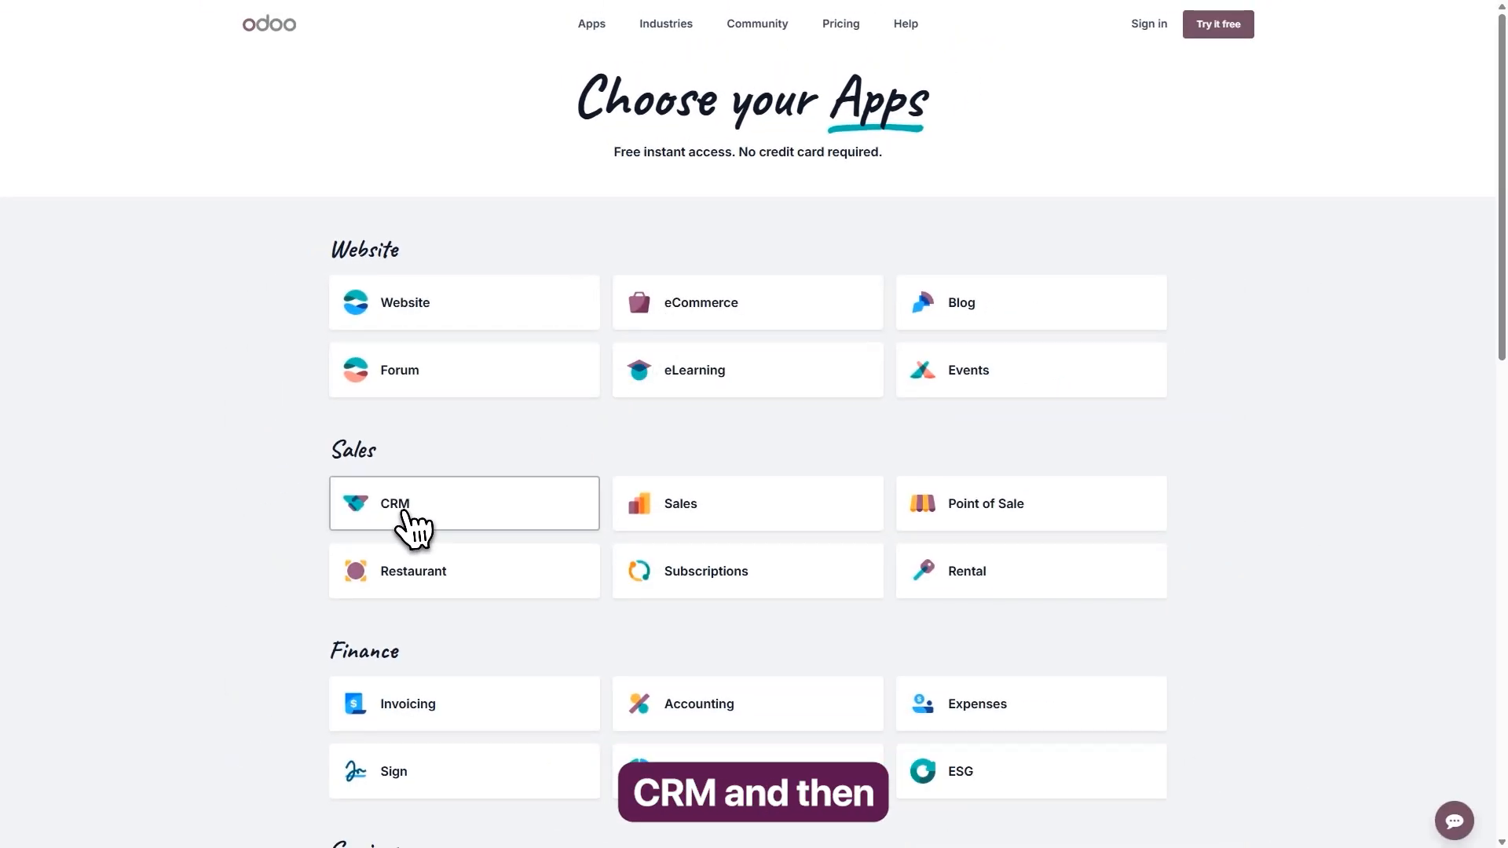
left_click(405, 525)
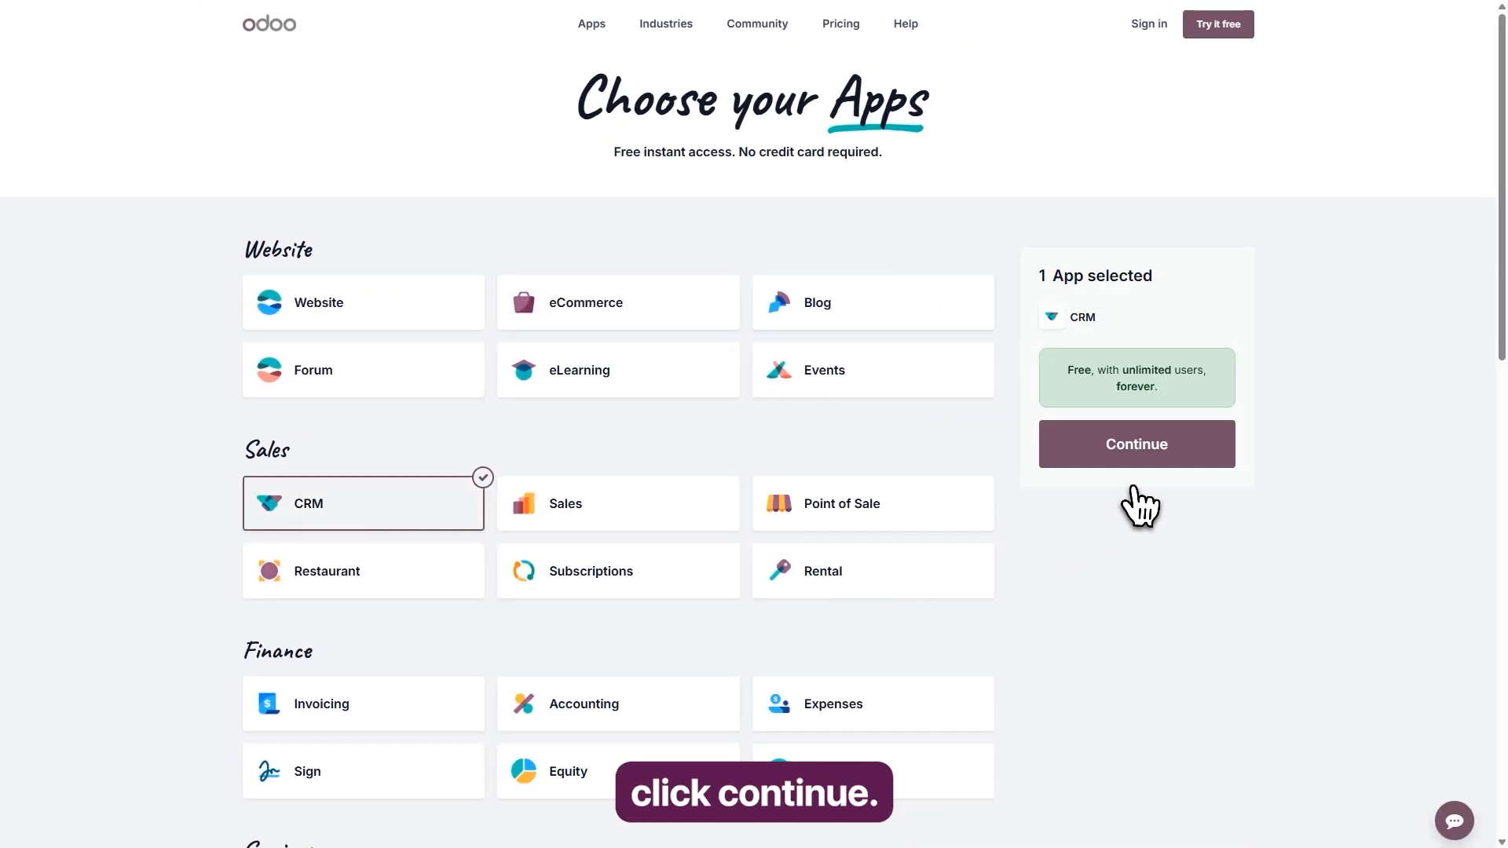
left_click(1144, 460)
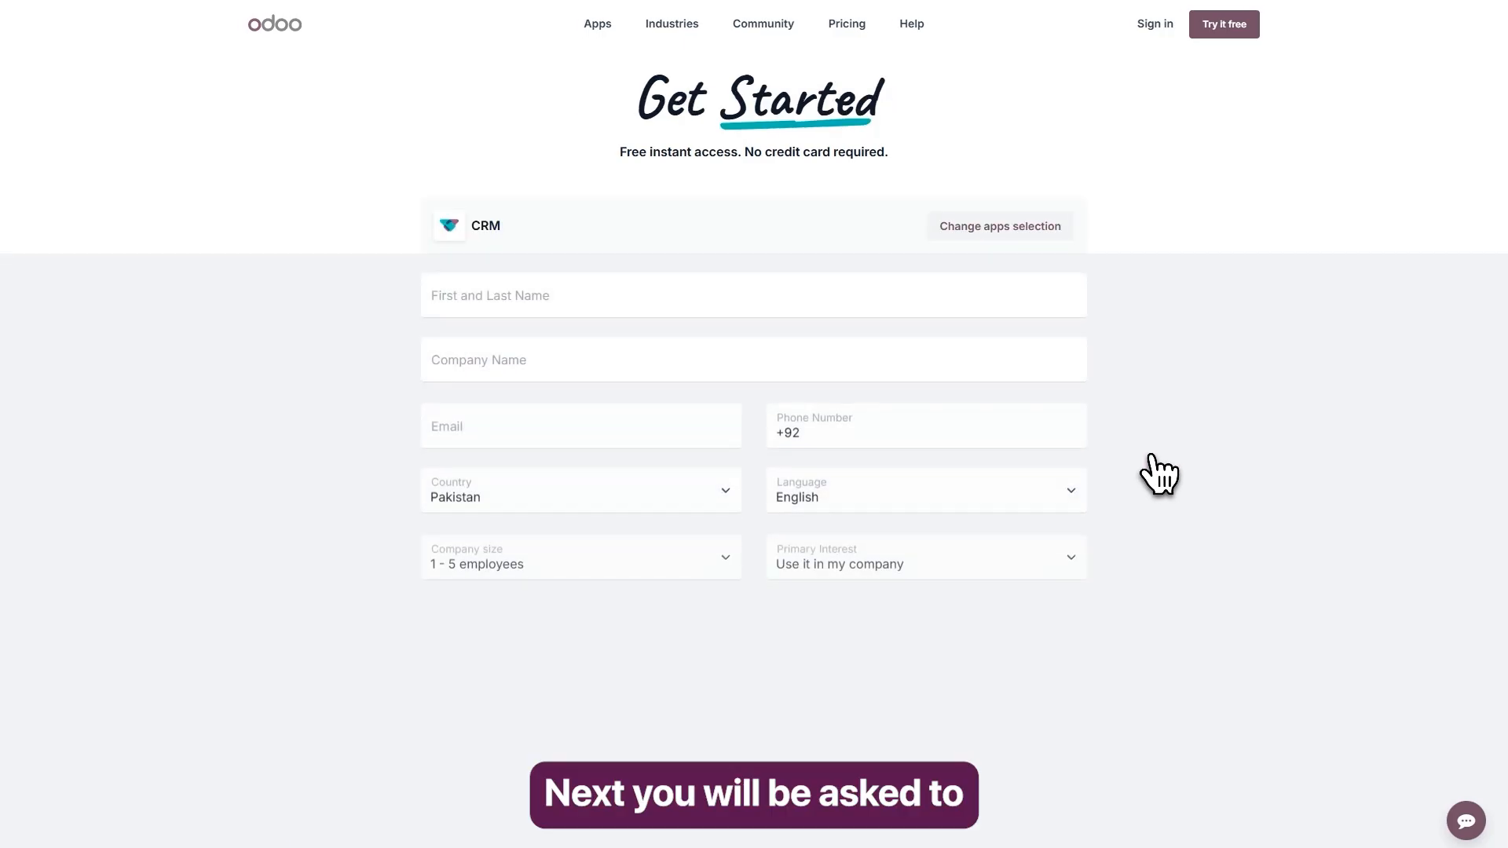
Submit the sign-up form with the full name, company Shax Finds, domain shax-finds07, e-mail and phone number, keeping English and 1 - 5 employees.
left_click(452, 310)
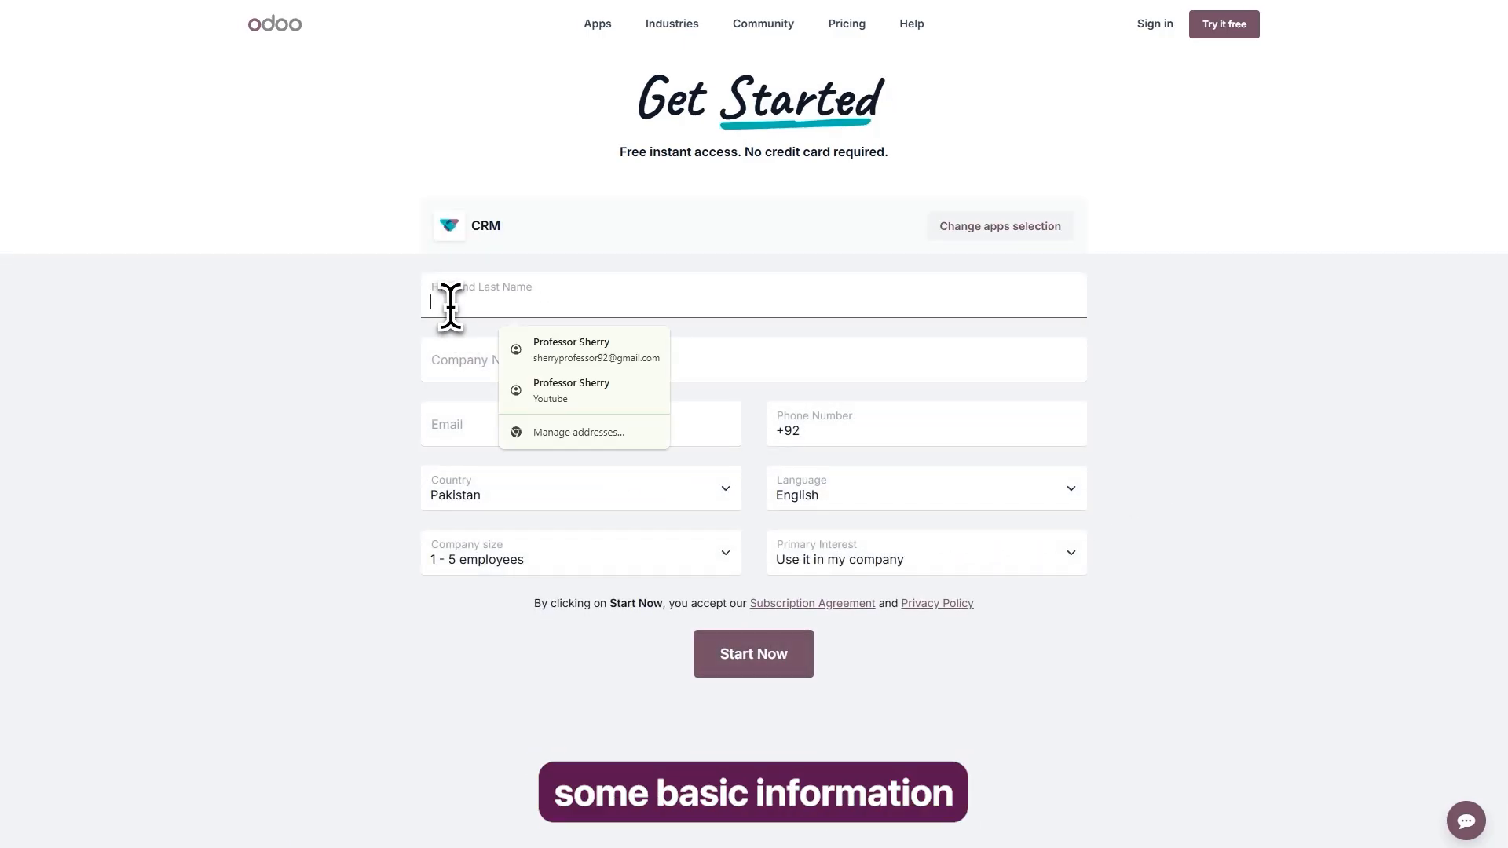
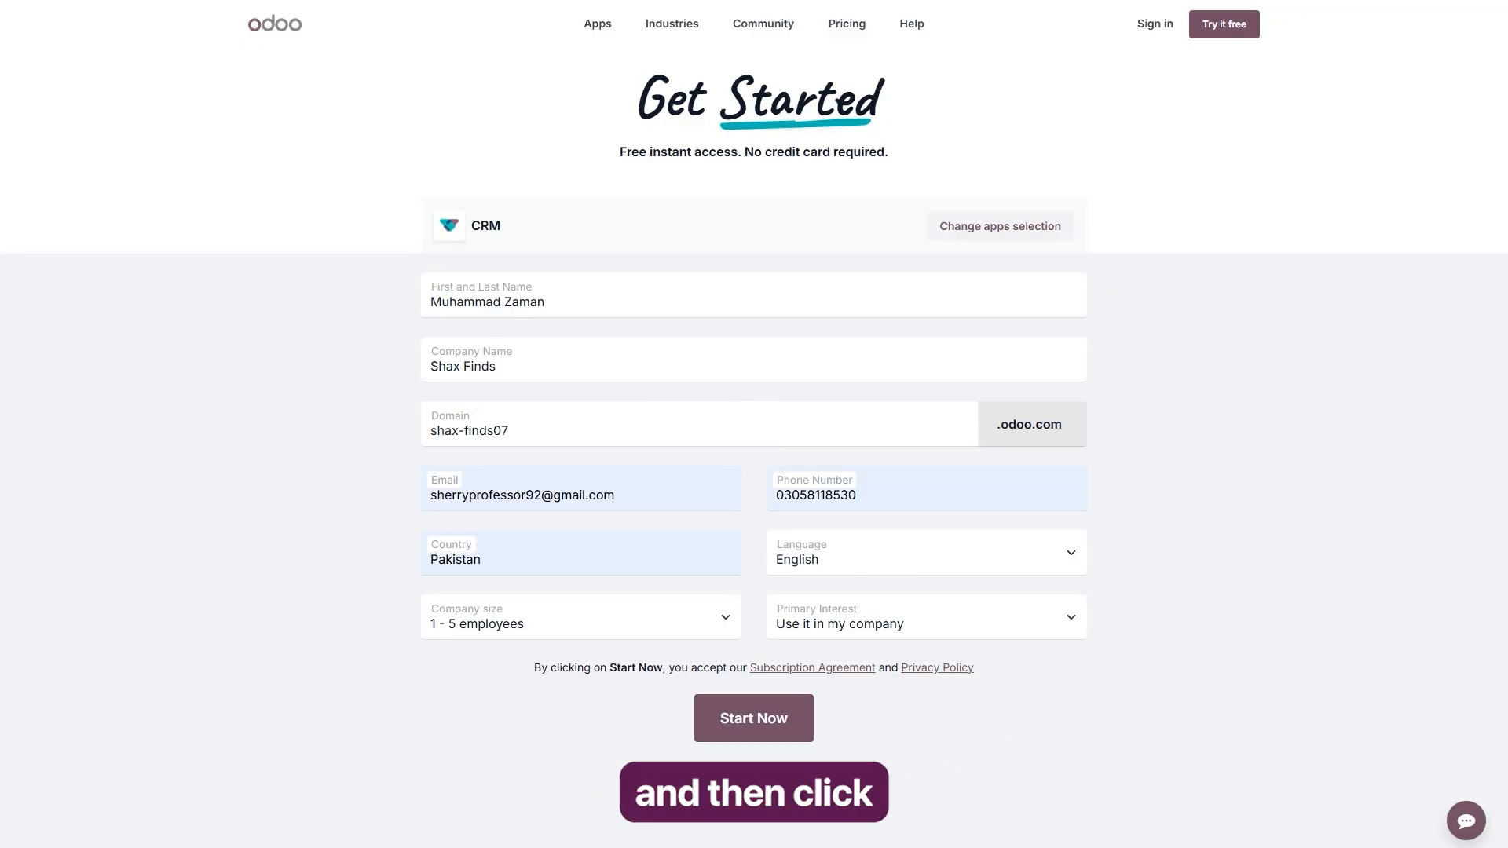
left_click(762, 727)
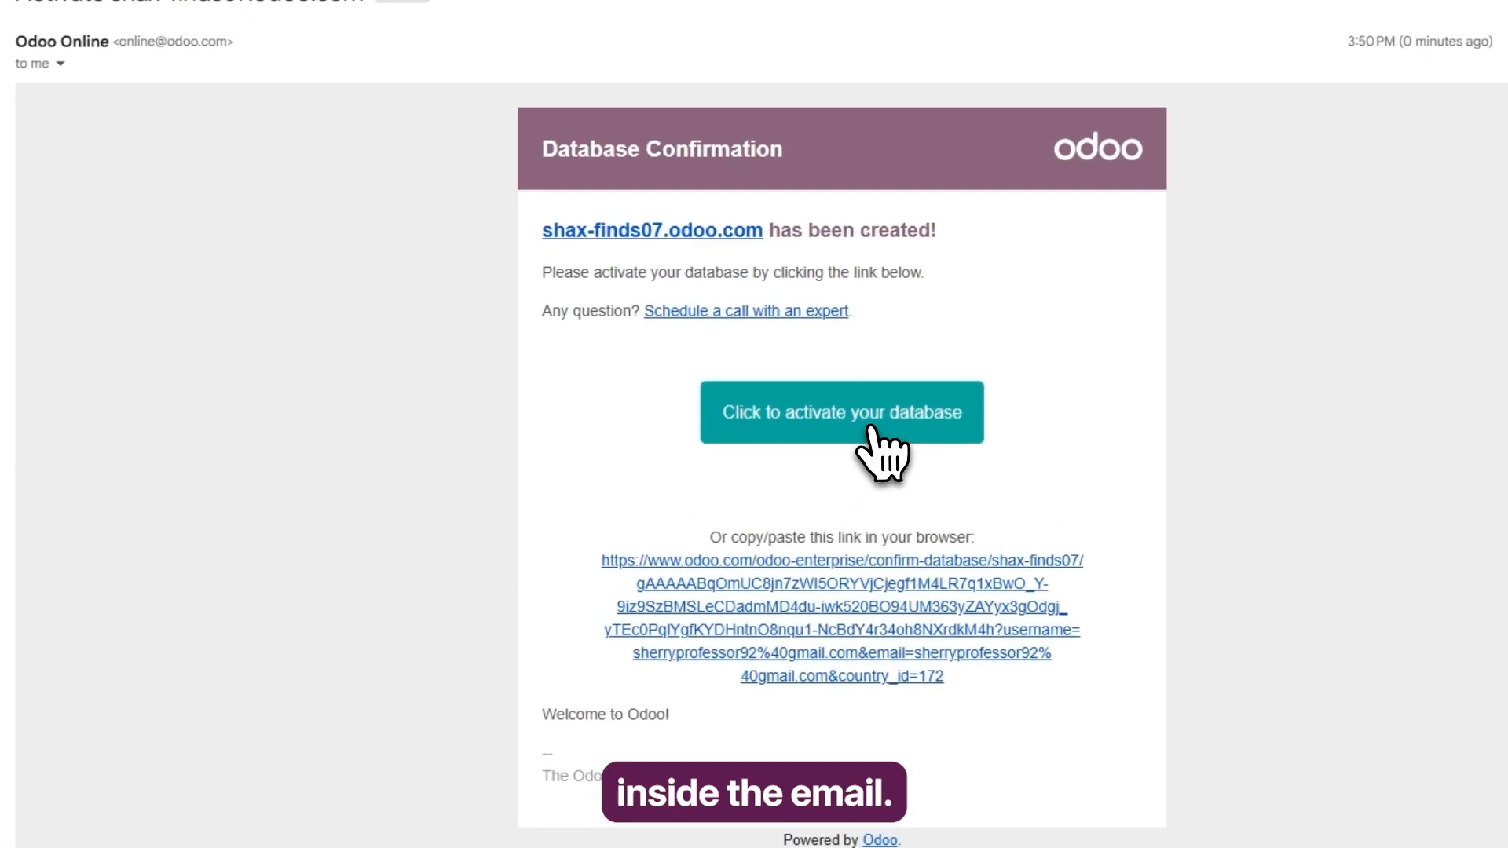
Activate the database from the confirmation e-mail by entering and confirming an account password, and save that password in the browser.
left_click(870, 428)
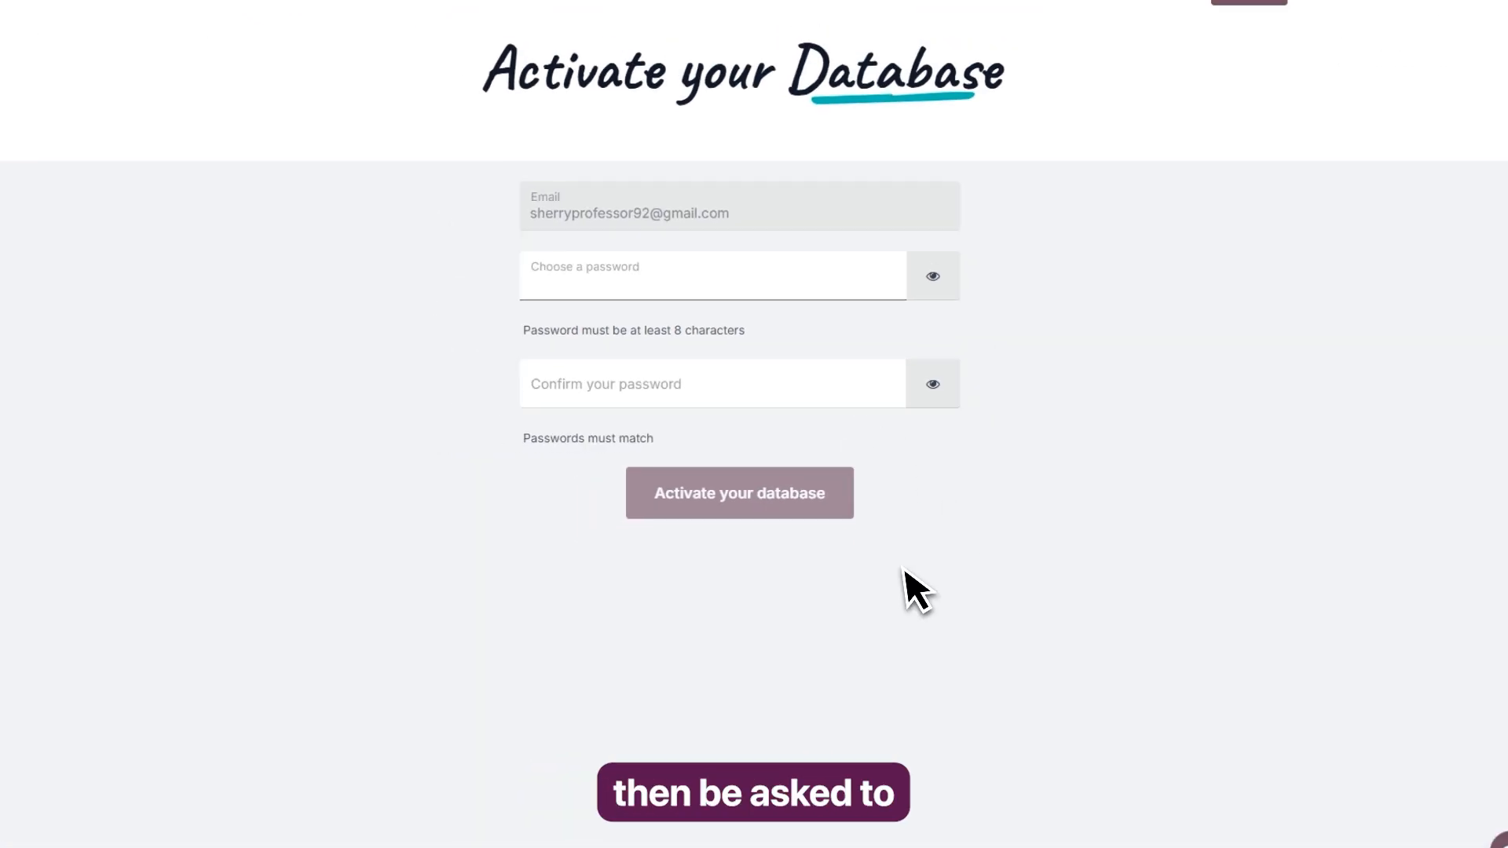
left_click(576, 306)
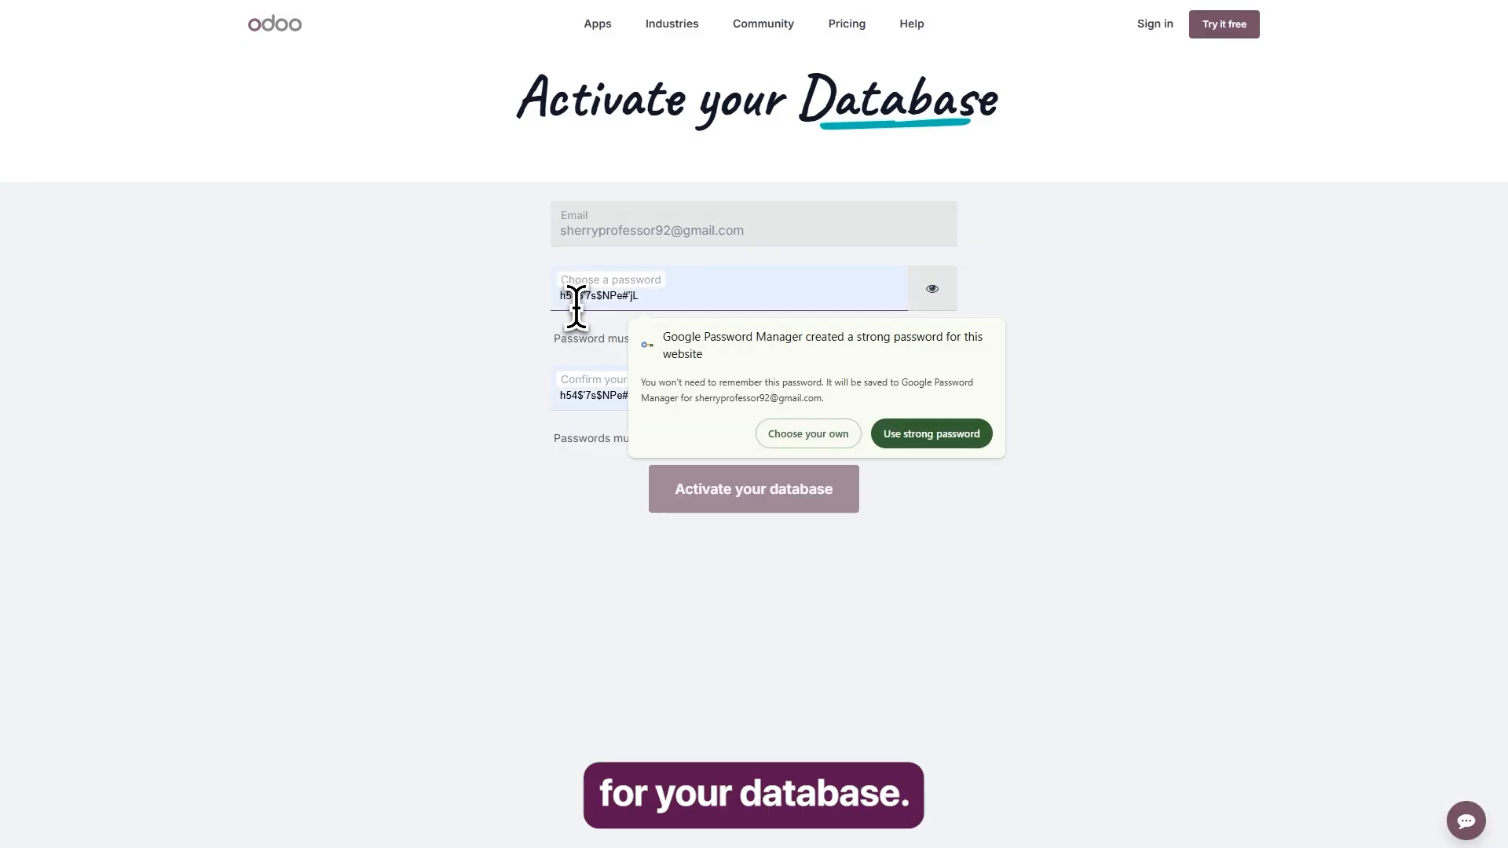
type("•")
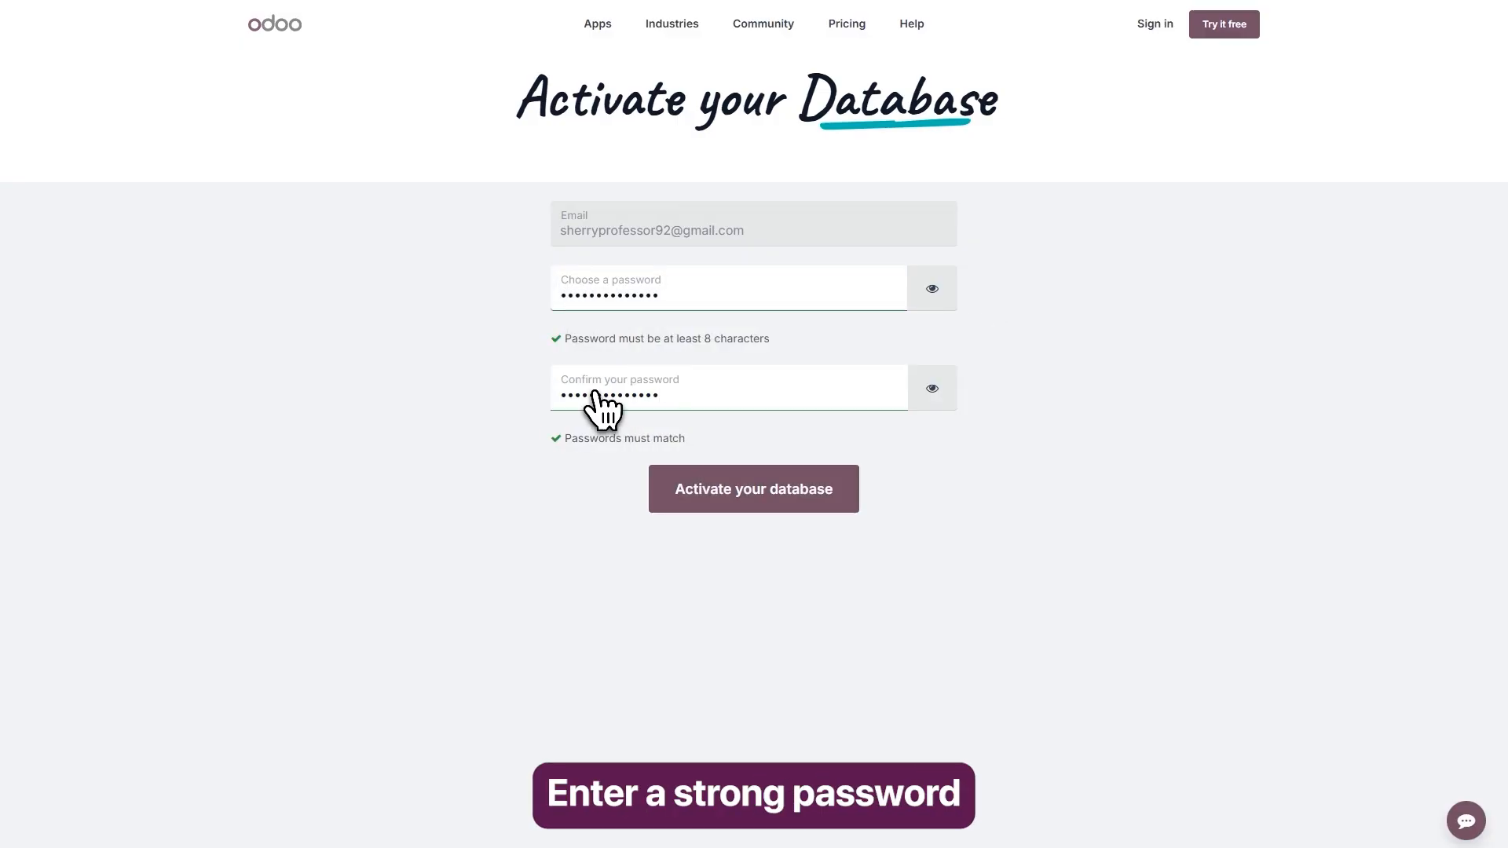
left_click(770, 518)
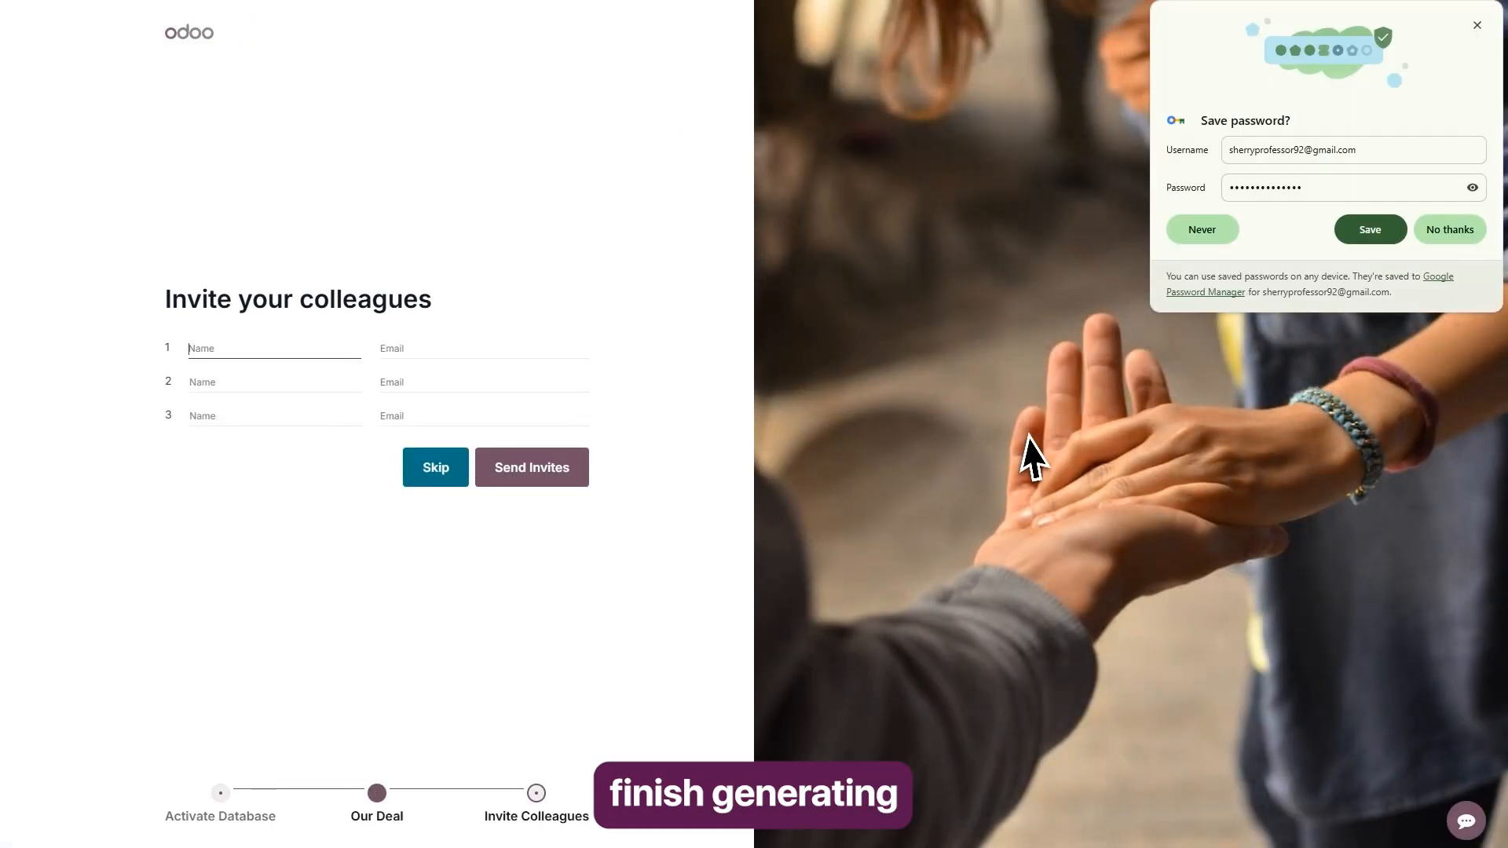
left_click(1360, 234)
left_click(1344, 234)
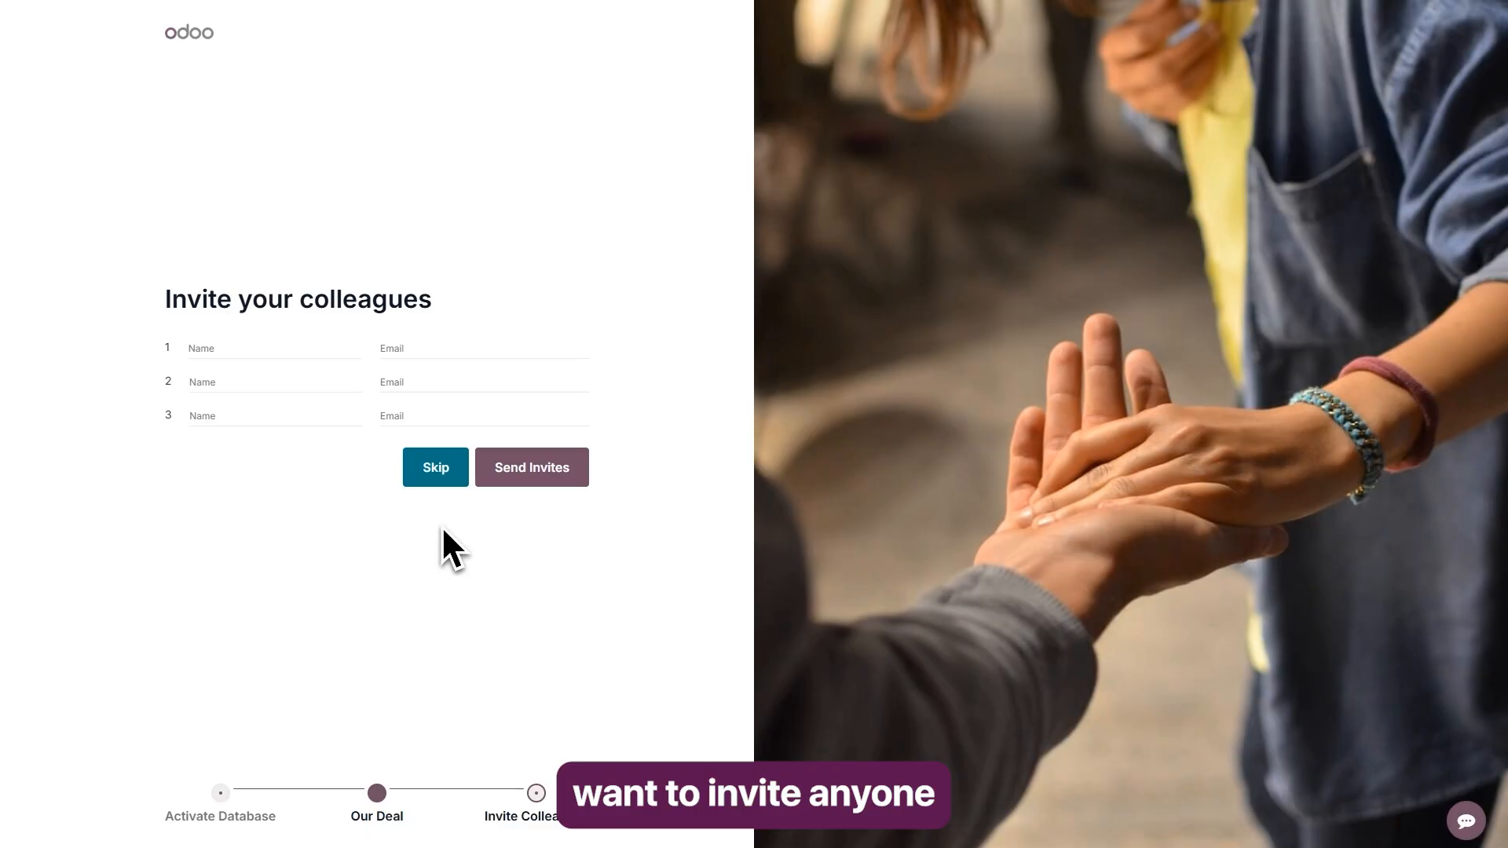
Skip inviting colleagues and open the CRM pipeline in the new shax-finds07 database.
left_click(436, 470)
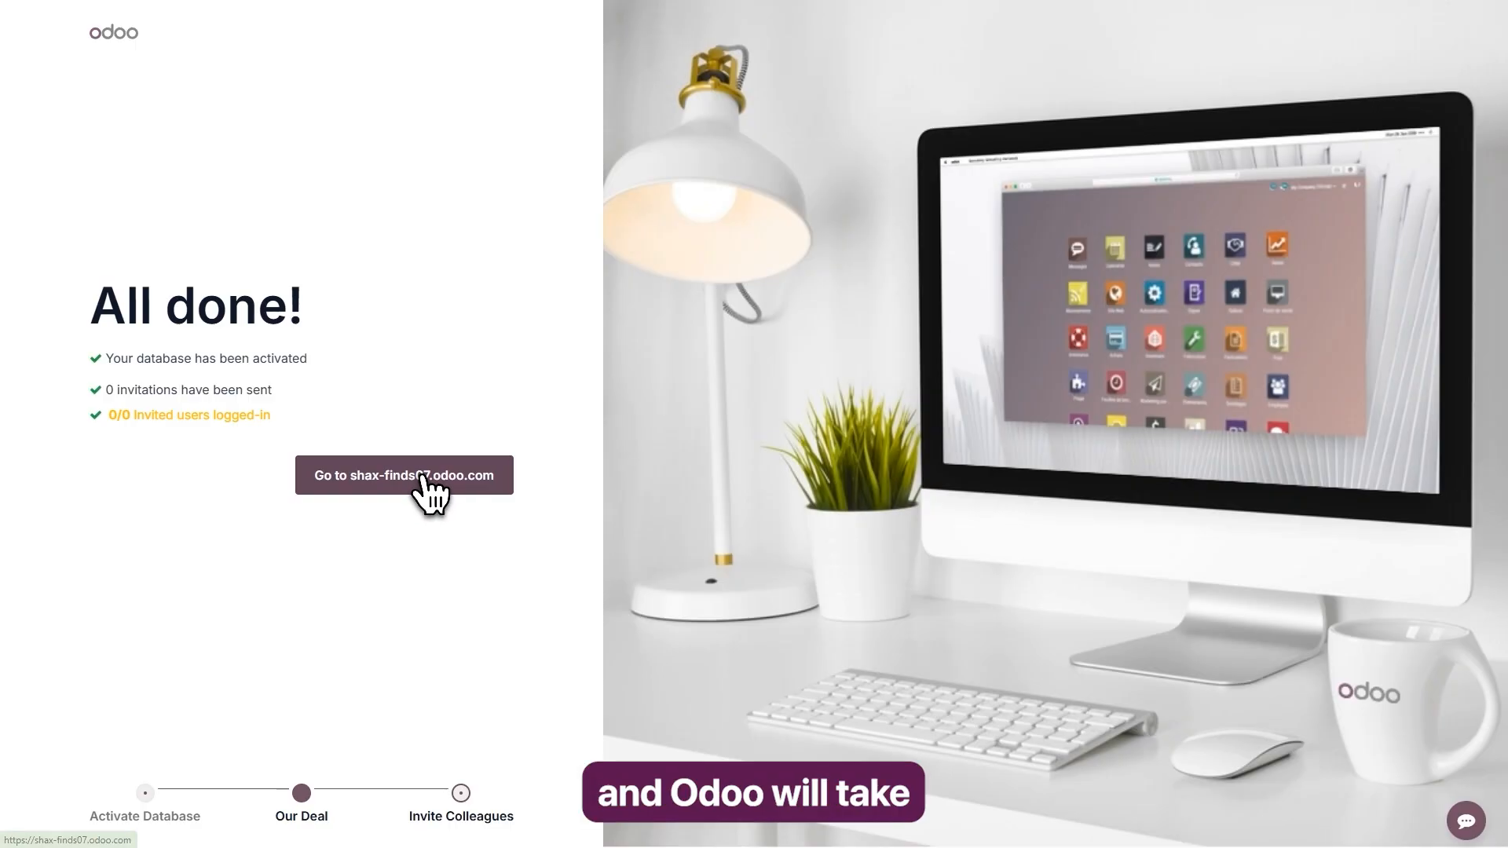
left_click(421, 477)
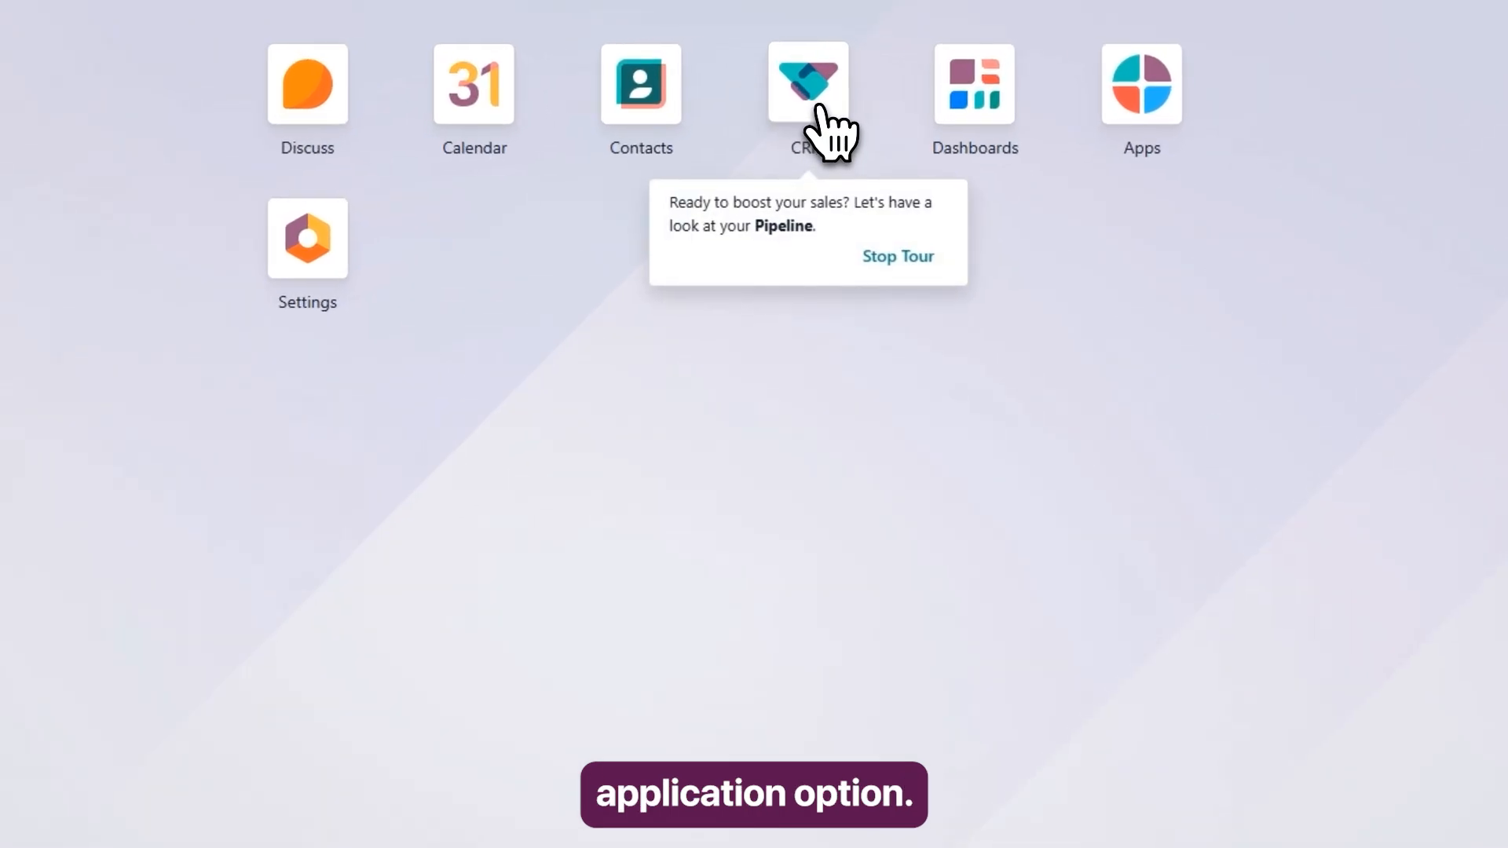
left_click(819, 108)
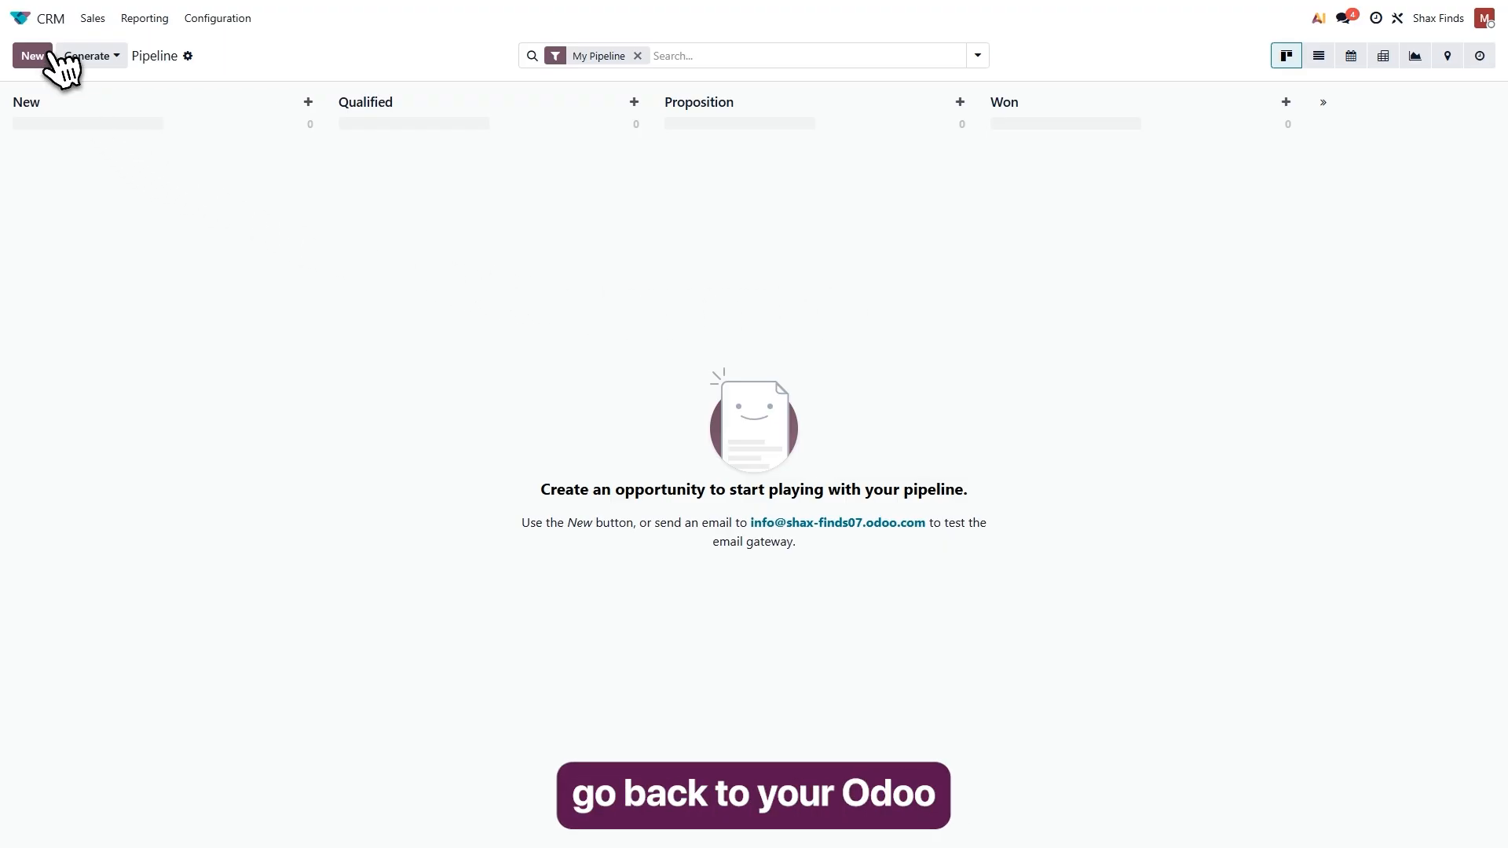
Install the Sales app from the app catalogue and accept the pricing plan change.
left_click(19, 17)
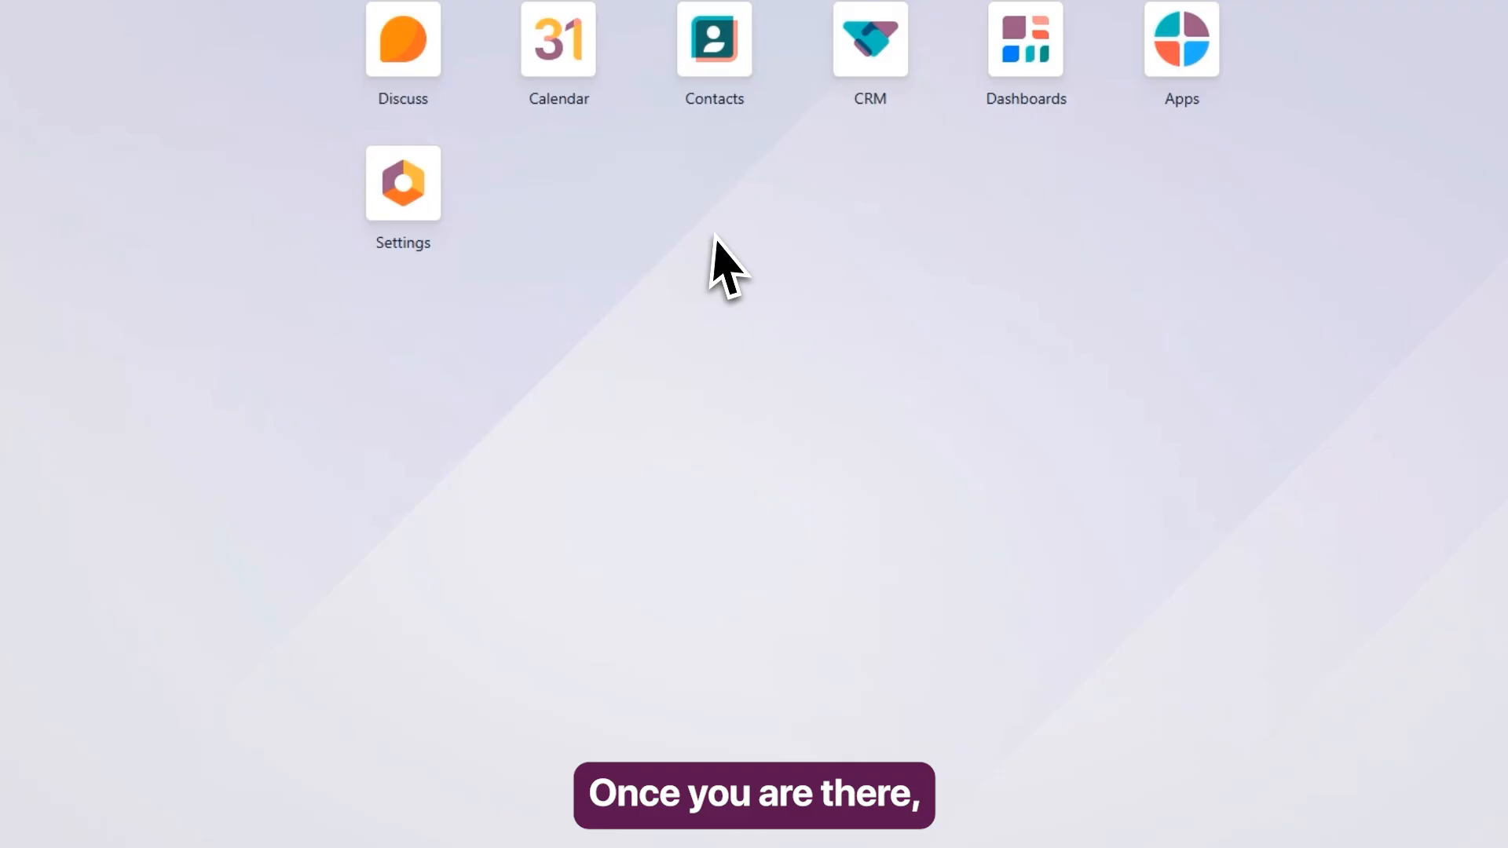
left_click(1166, 64)
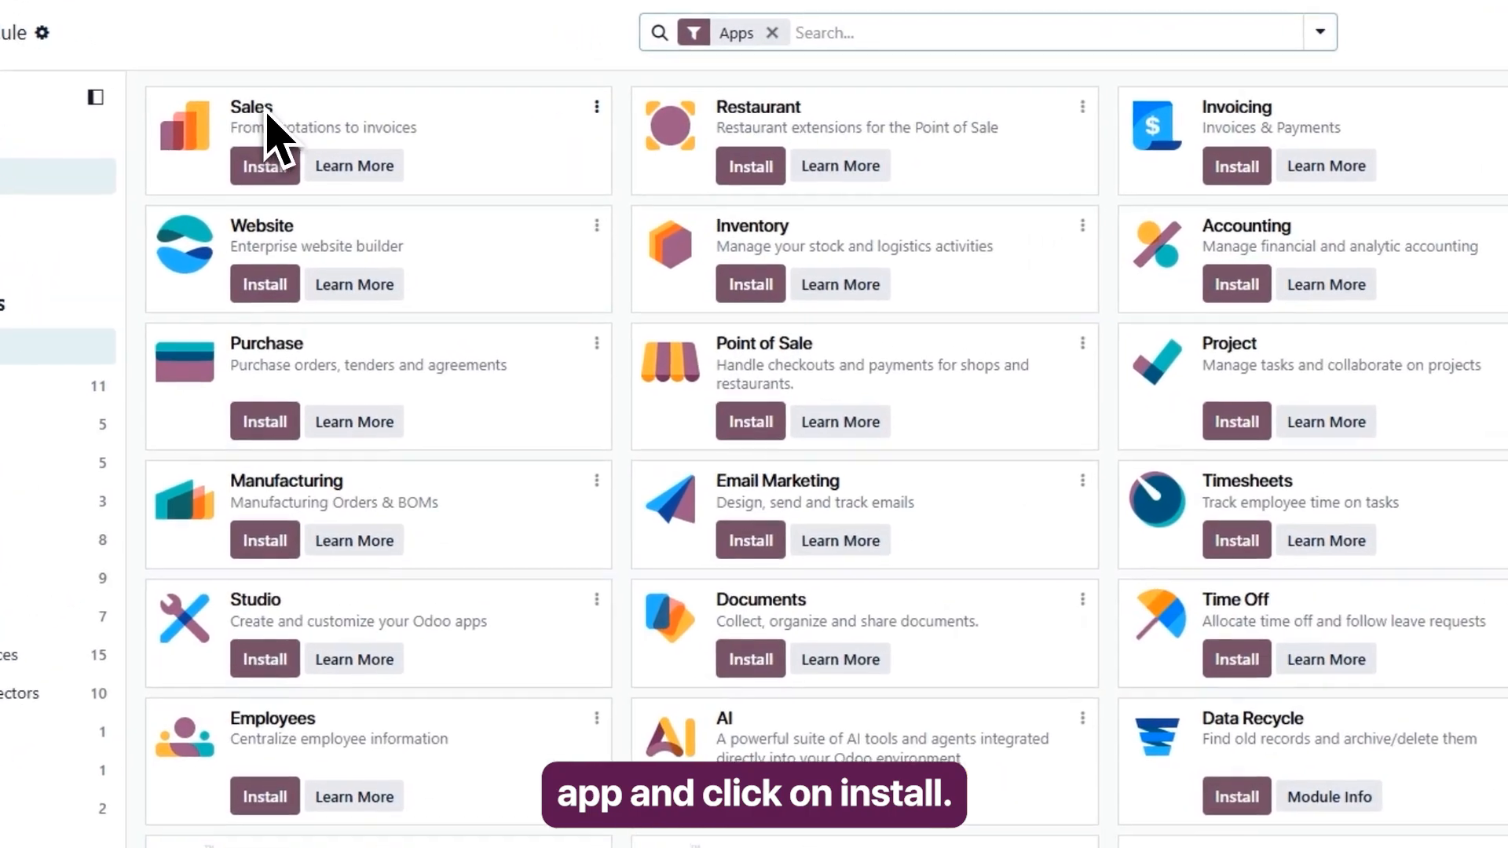
left_click(267, 174)
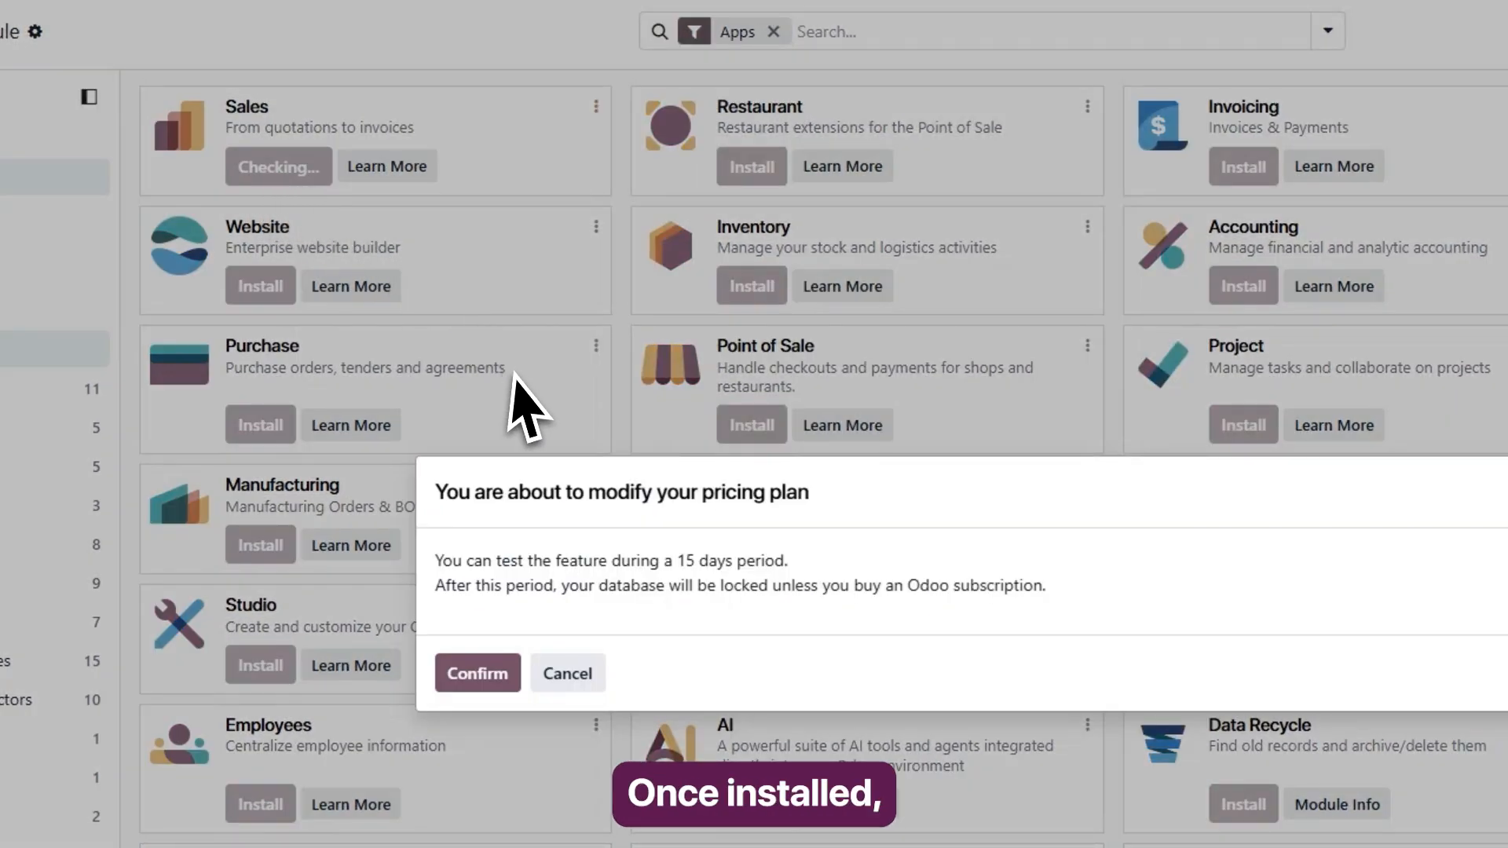
left_click(487, 682)
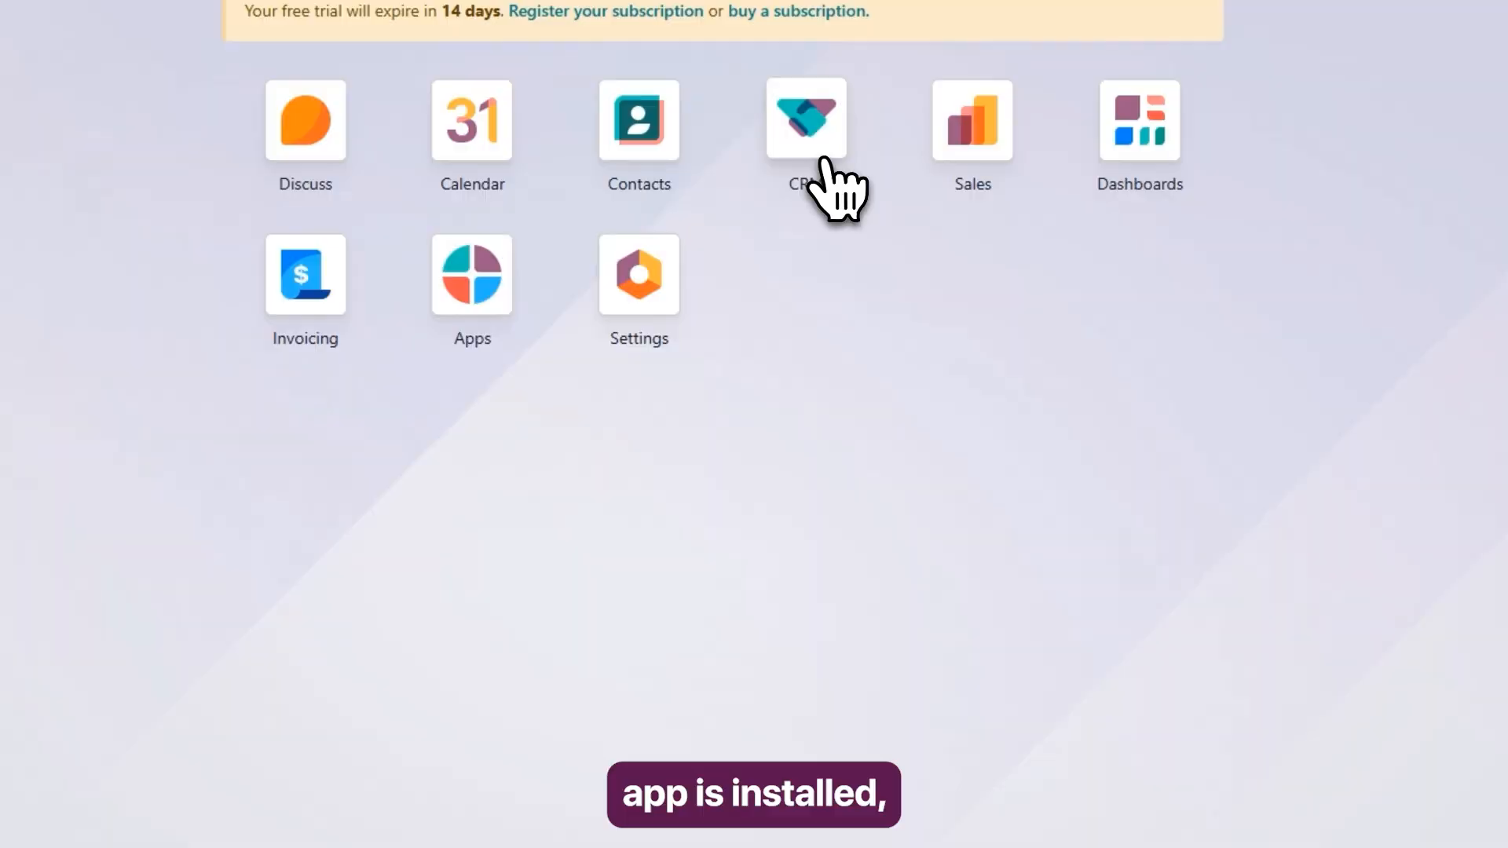
Start a new opportunity in the CRM pipeline with Shax Finds as its contact.
left_click(816, 161)
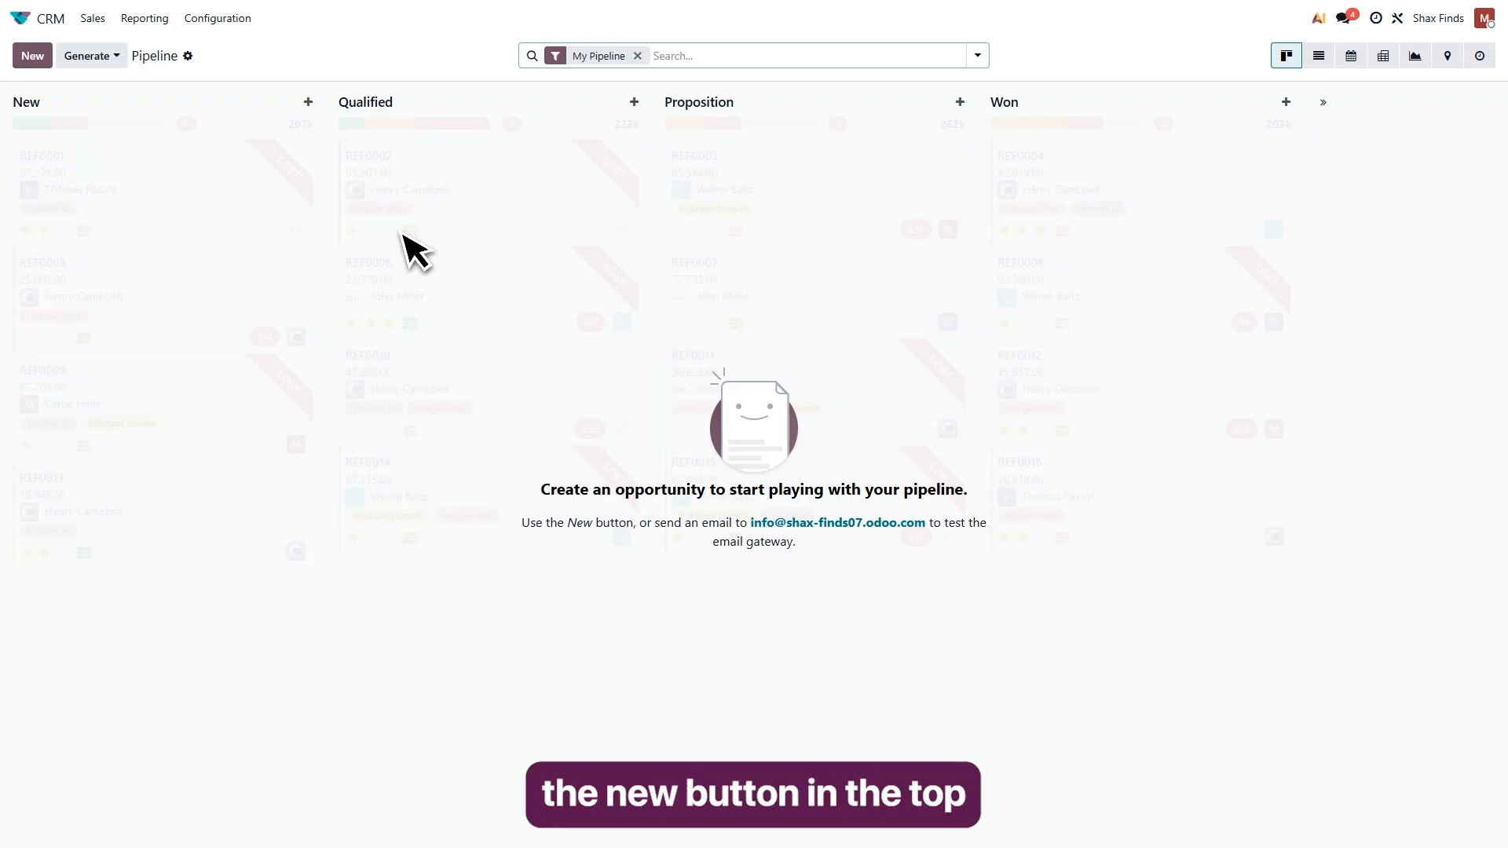
left_click(34, 62)
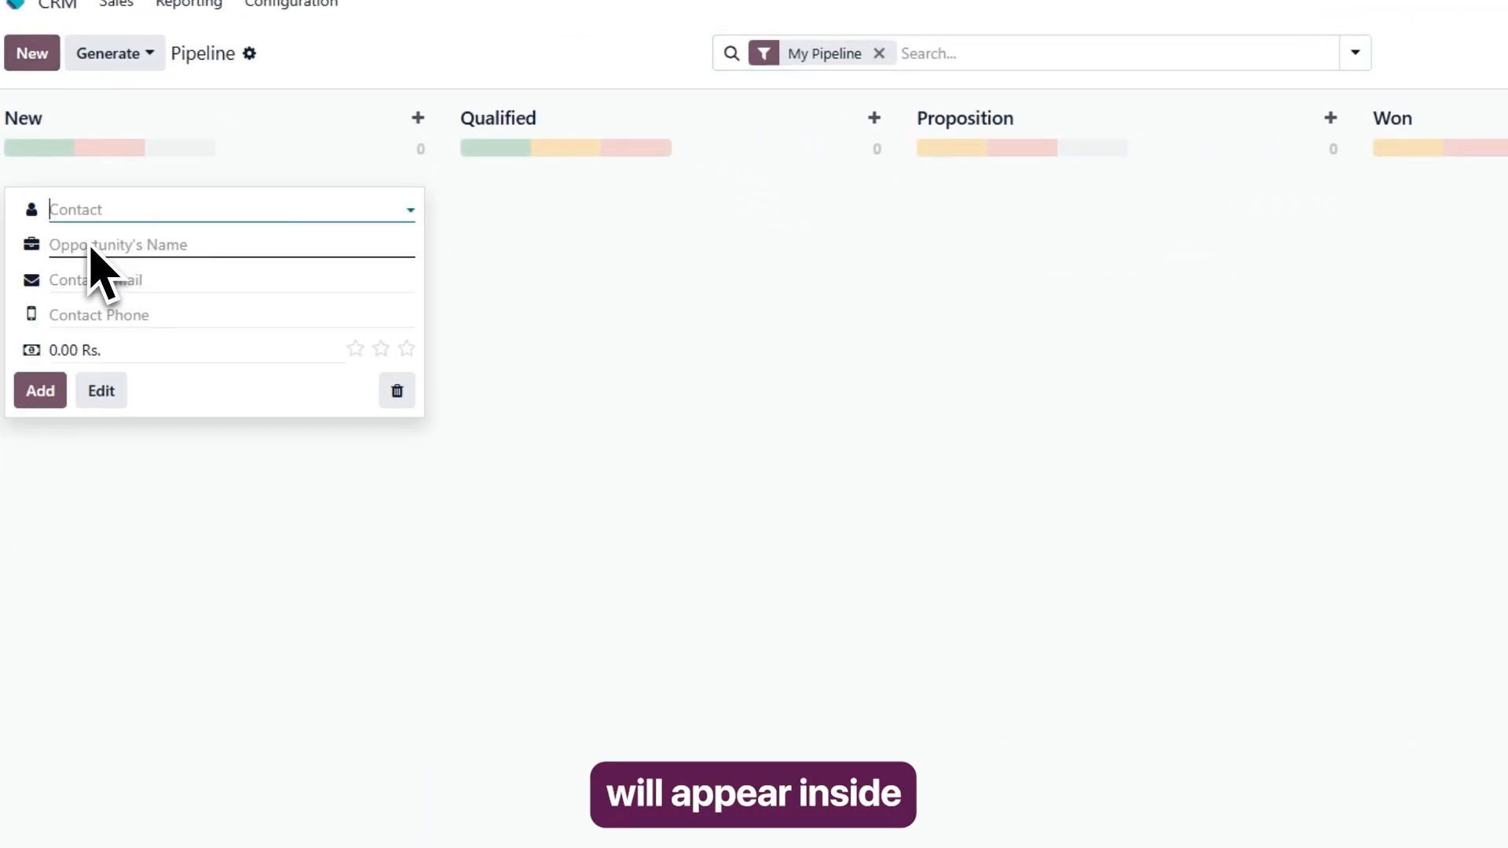
left_click(196, 210)
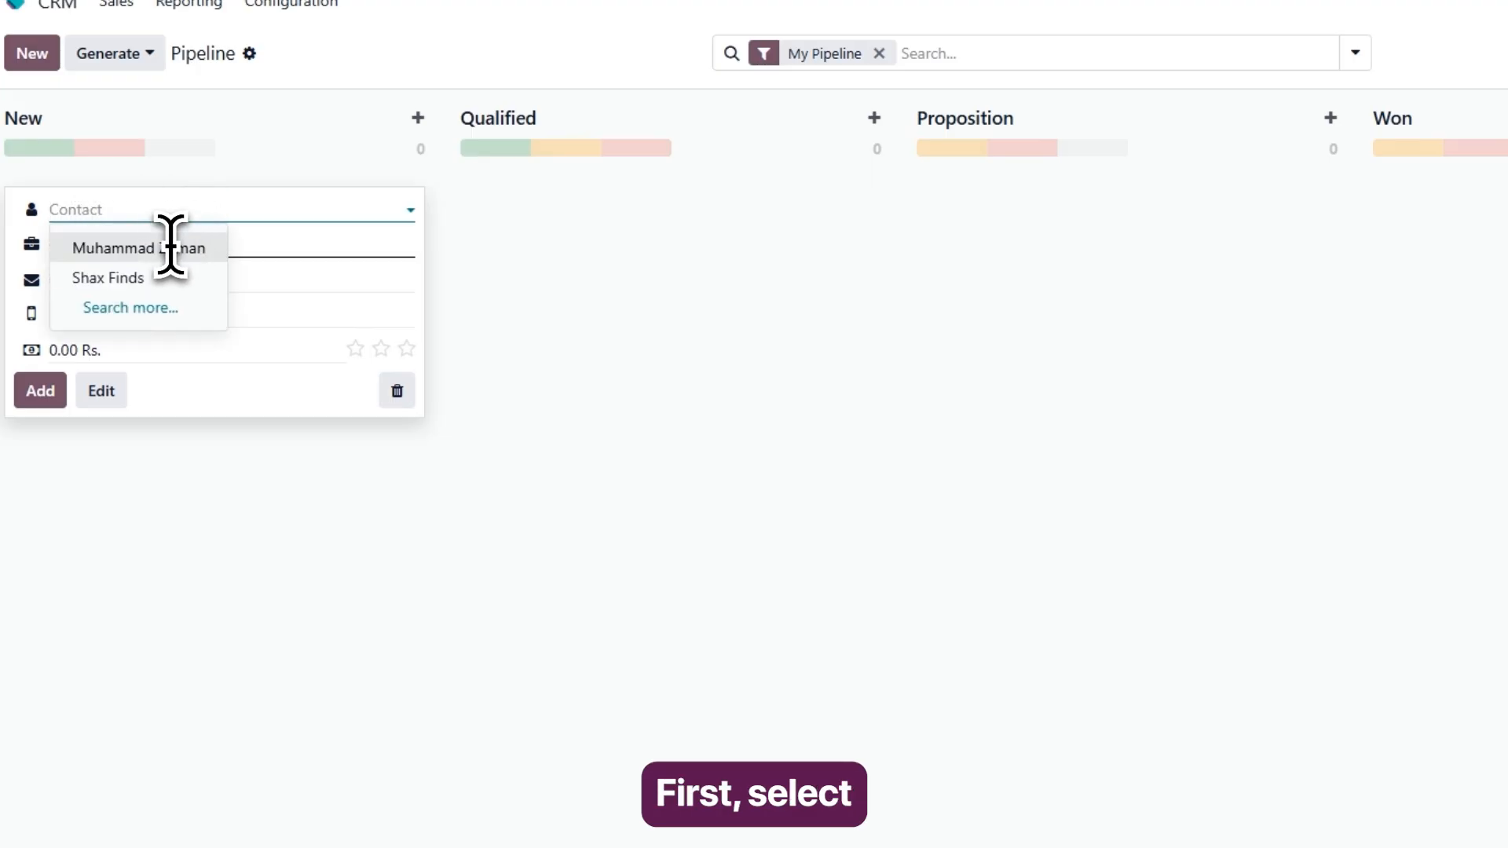
left_click(137, 277)
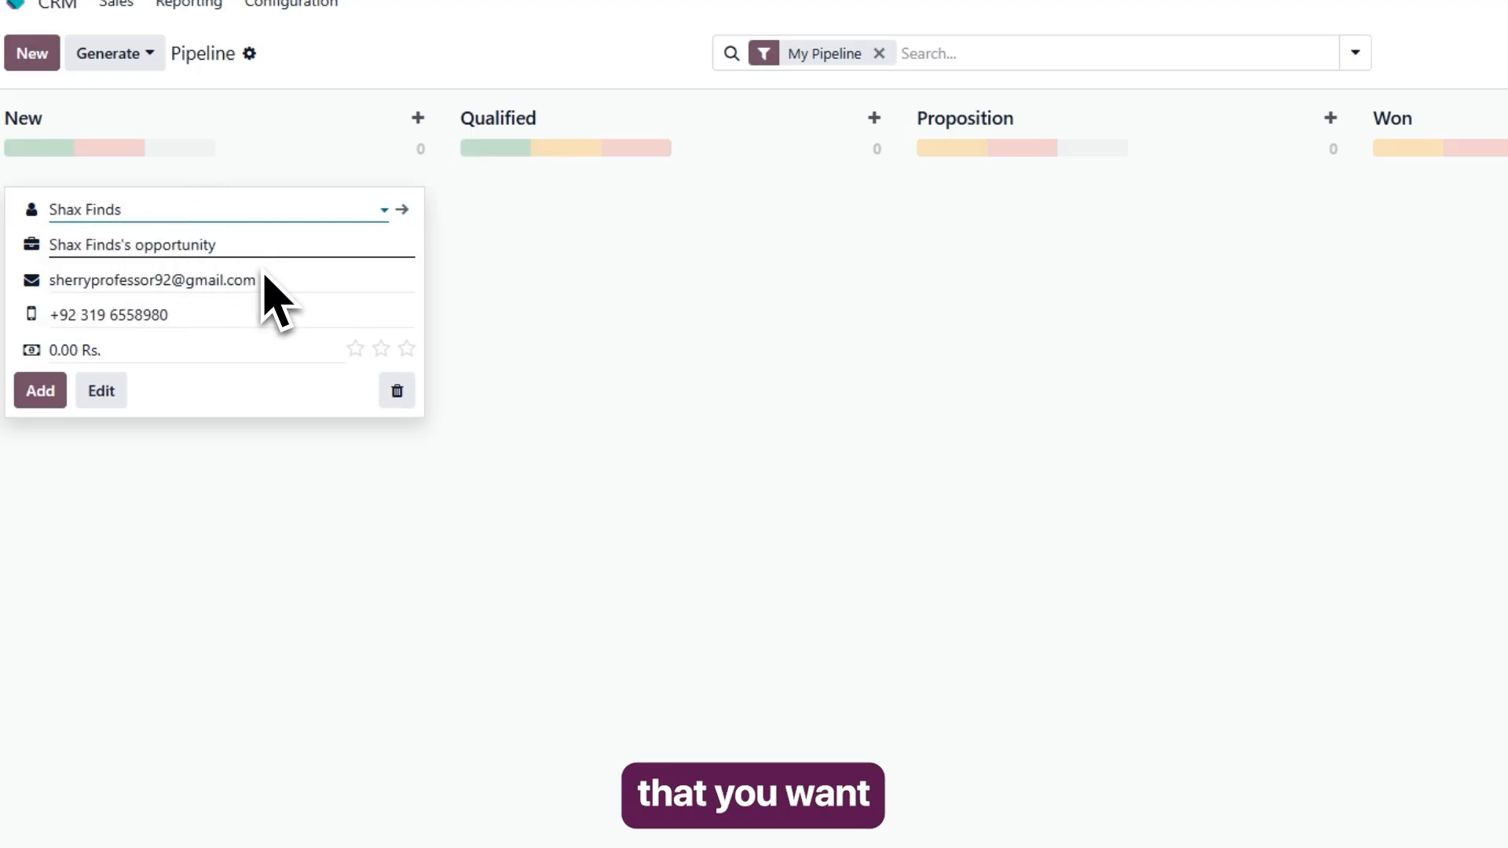
Name the opportunity Website Development Project and set its expected revenue to 50000 Rs.
left_click_drag(217, 245, 57, 253)
type("Website Development Project")
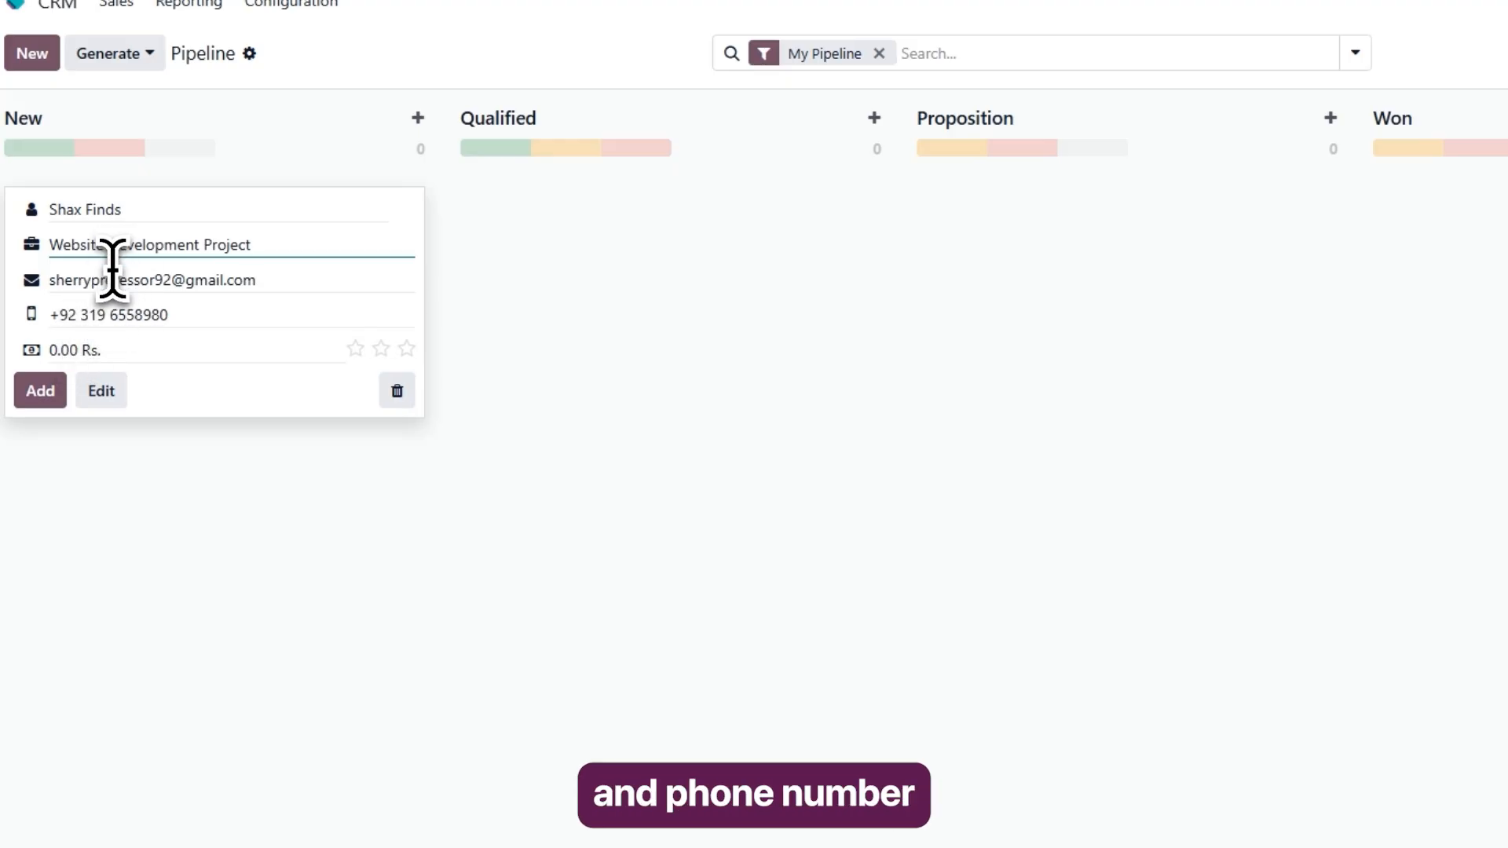
left_click(60, 350)
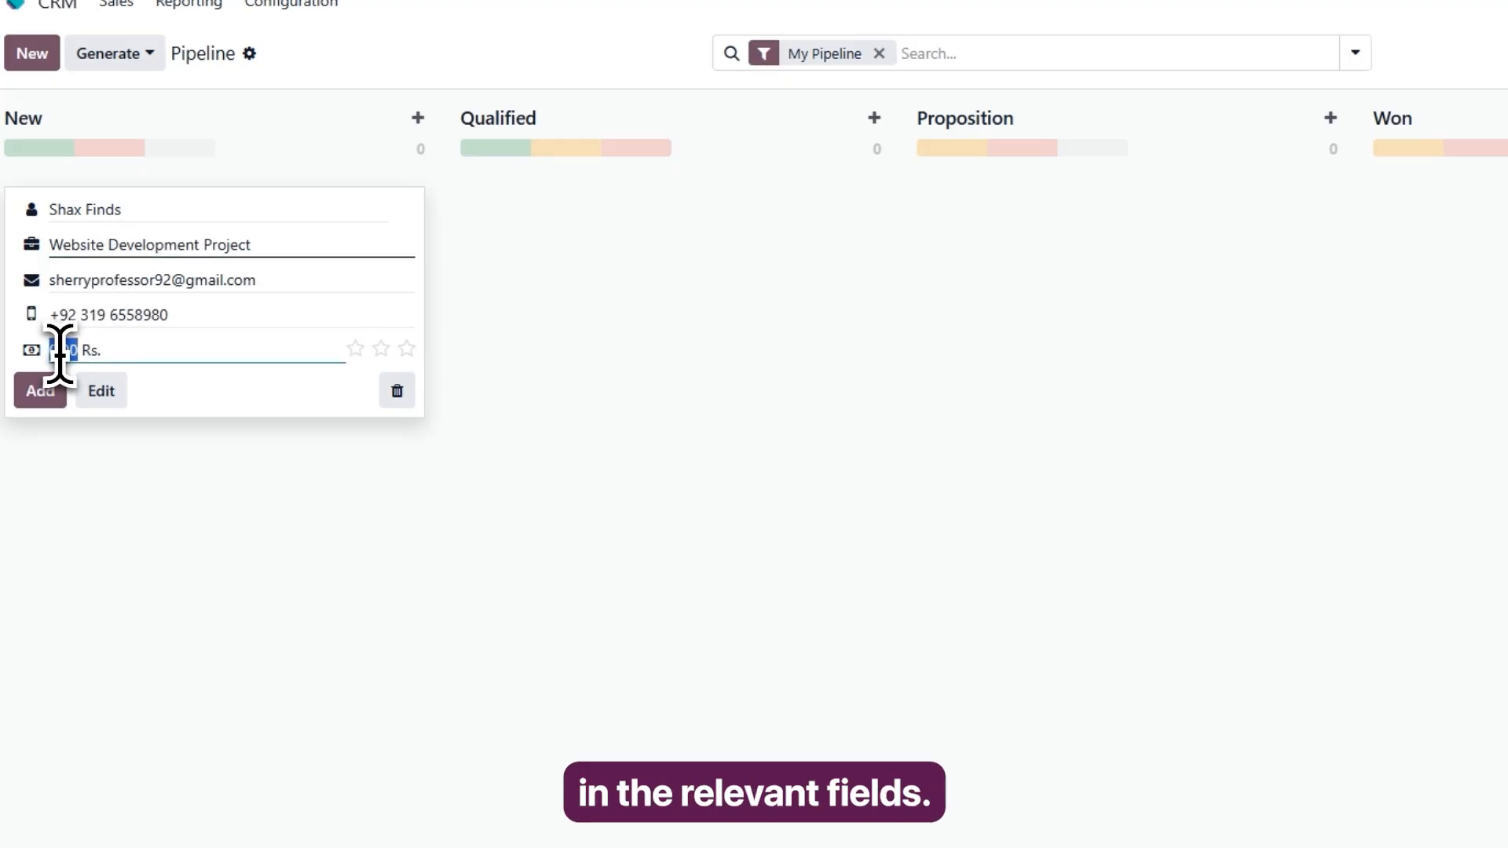
type("50000")
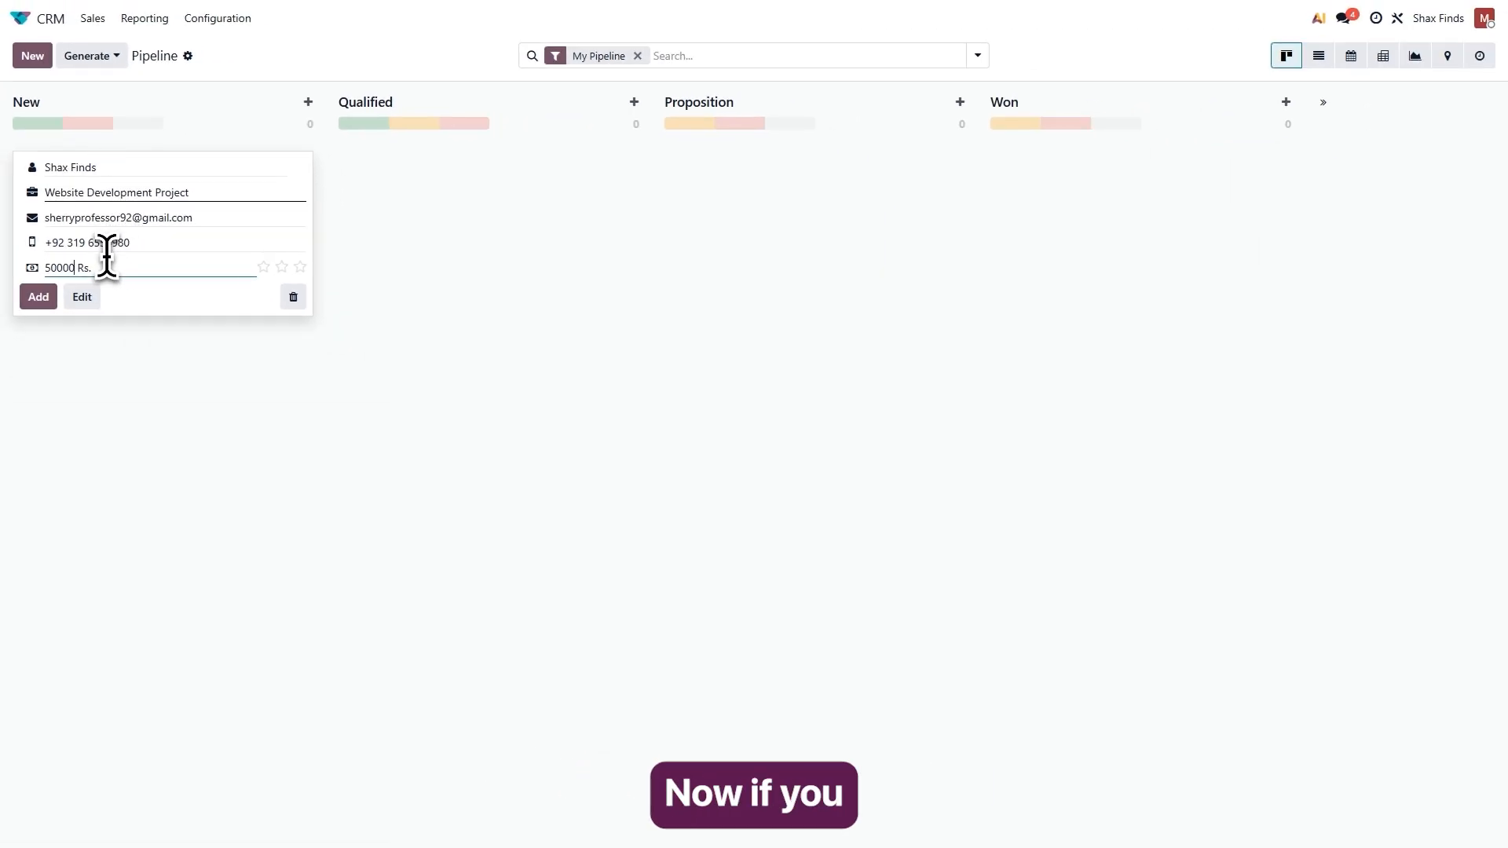
Open the opportunity's full form, set its expected closing date to June 25, and return to the pipeline.
left_click(83, 297)
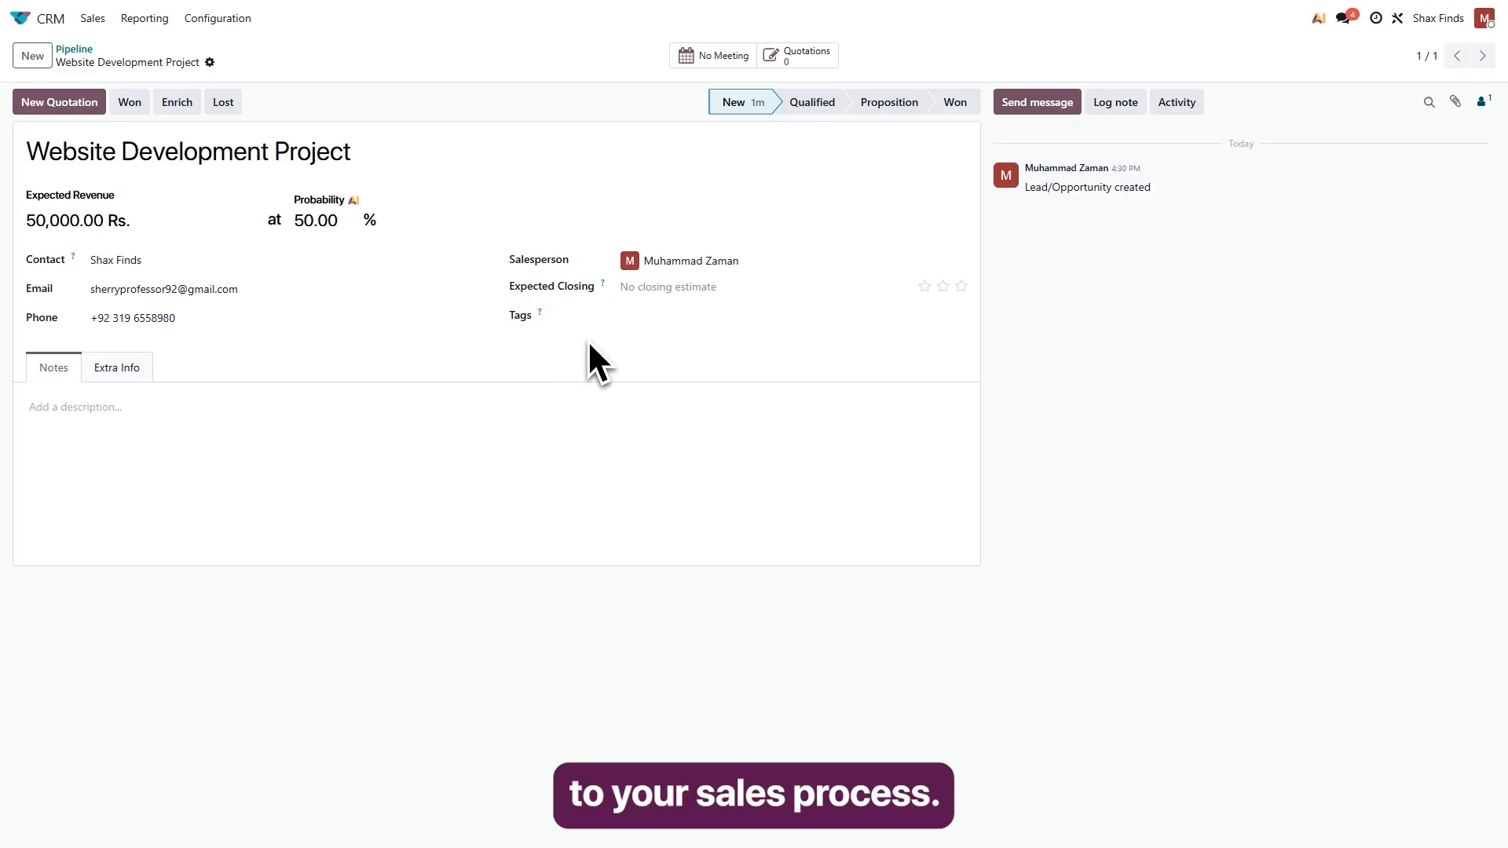
left_click(646, 288)
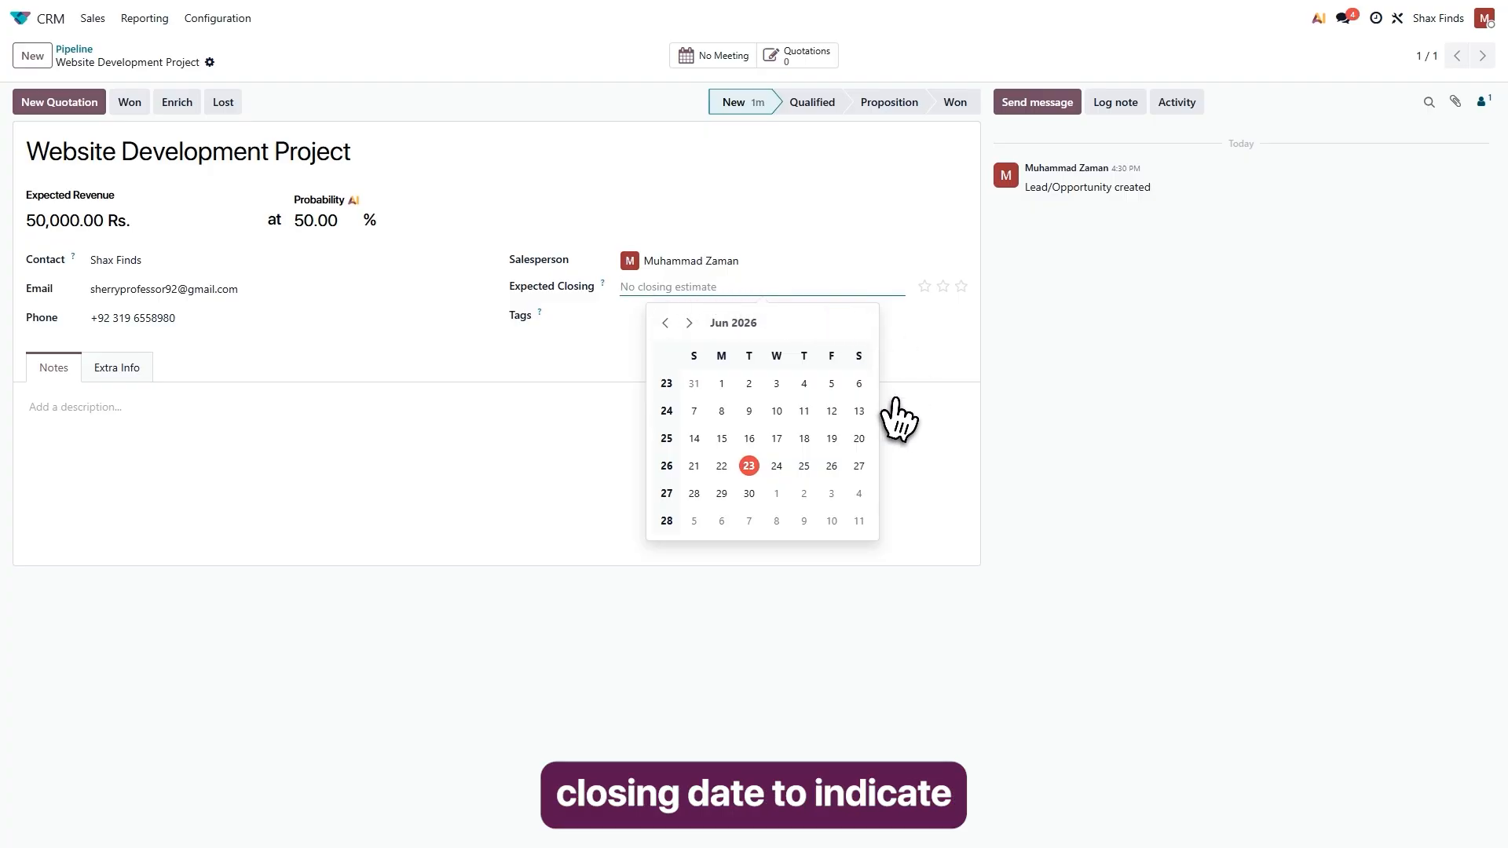
left_click(803, 465)
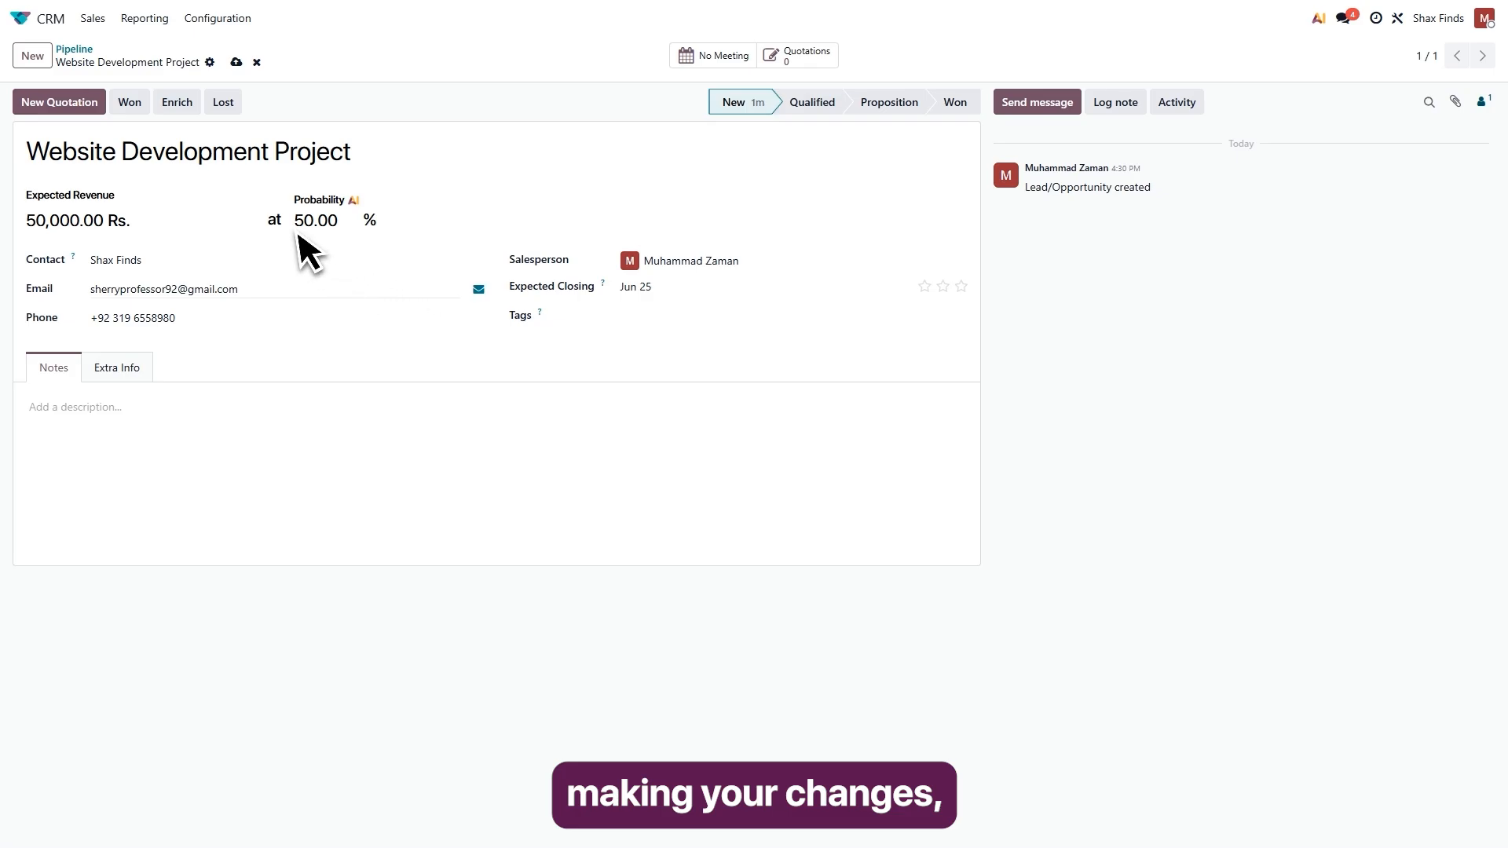
left_click(93, 18)
left_click(86, 49)
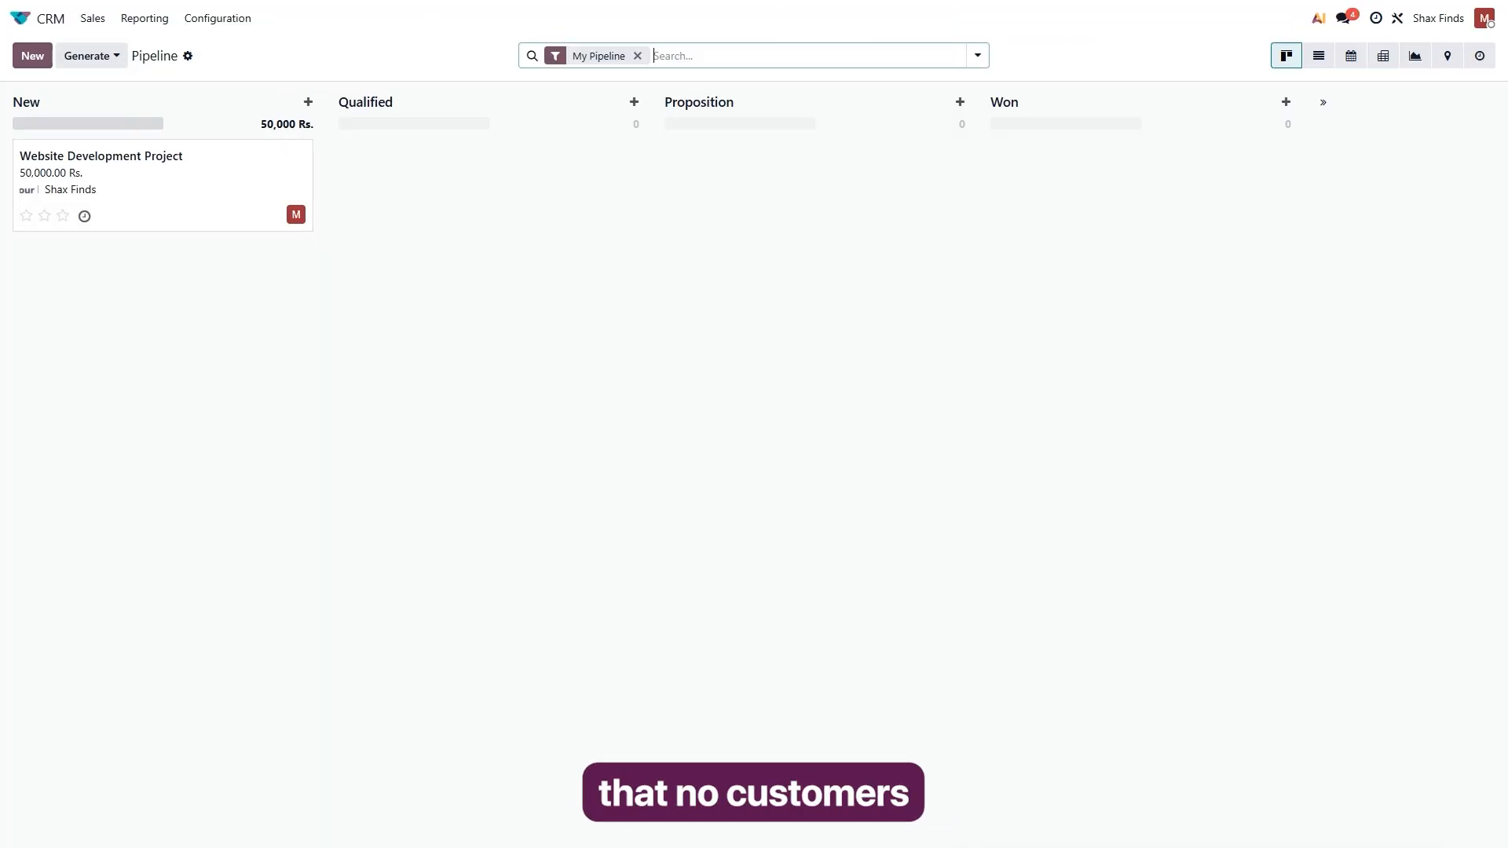
Schedule a Call activity due June 24 on the Website Development Project opportunity.
left_click(140, 211)
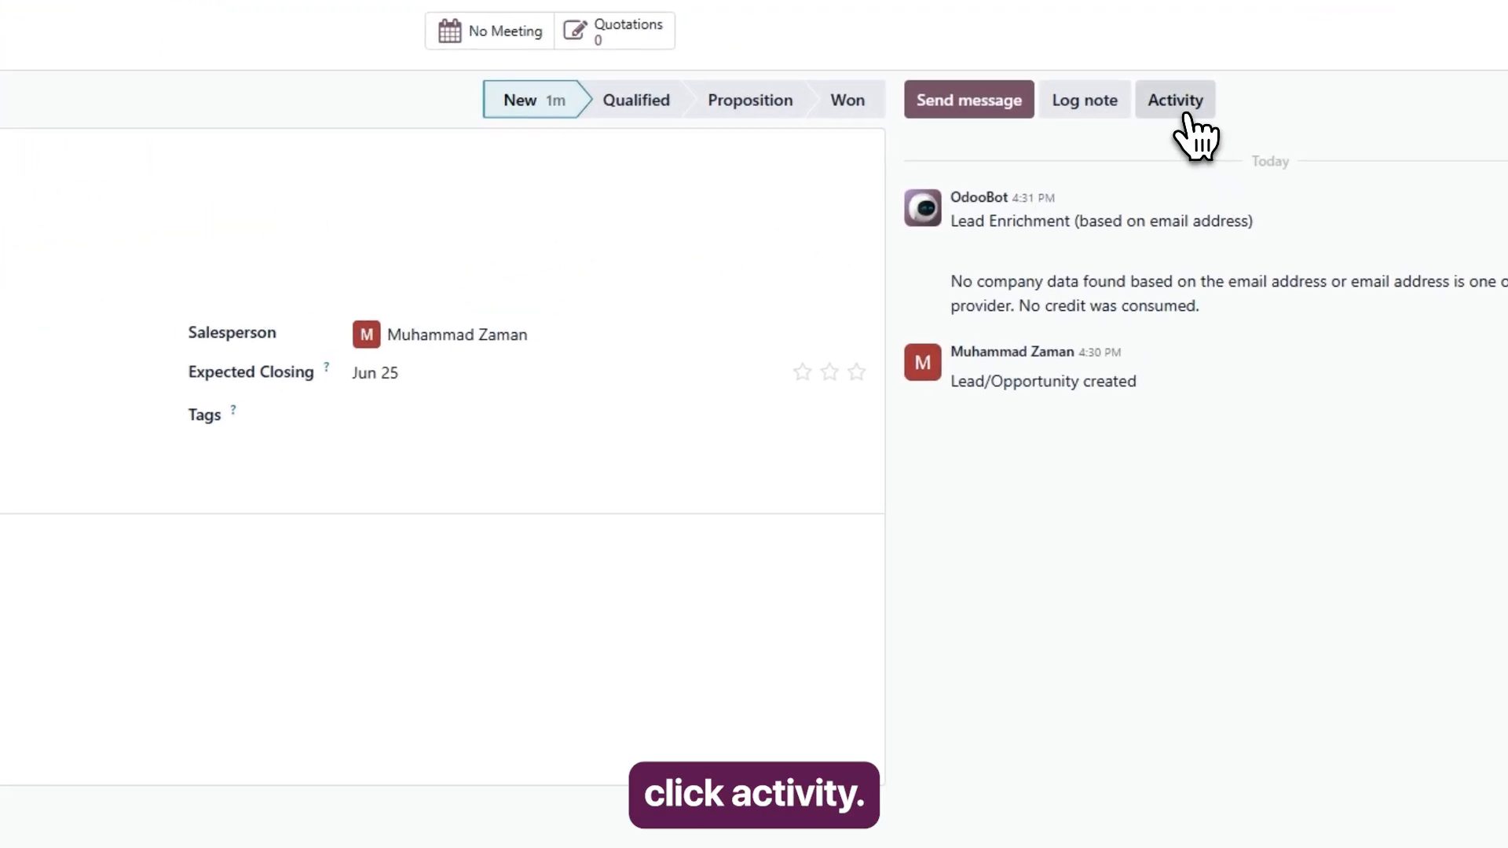
left_click(1178, 102)
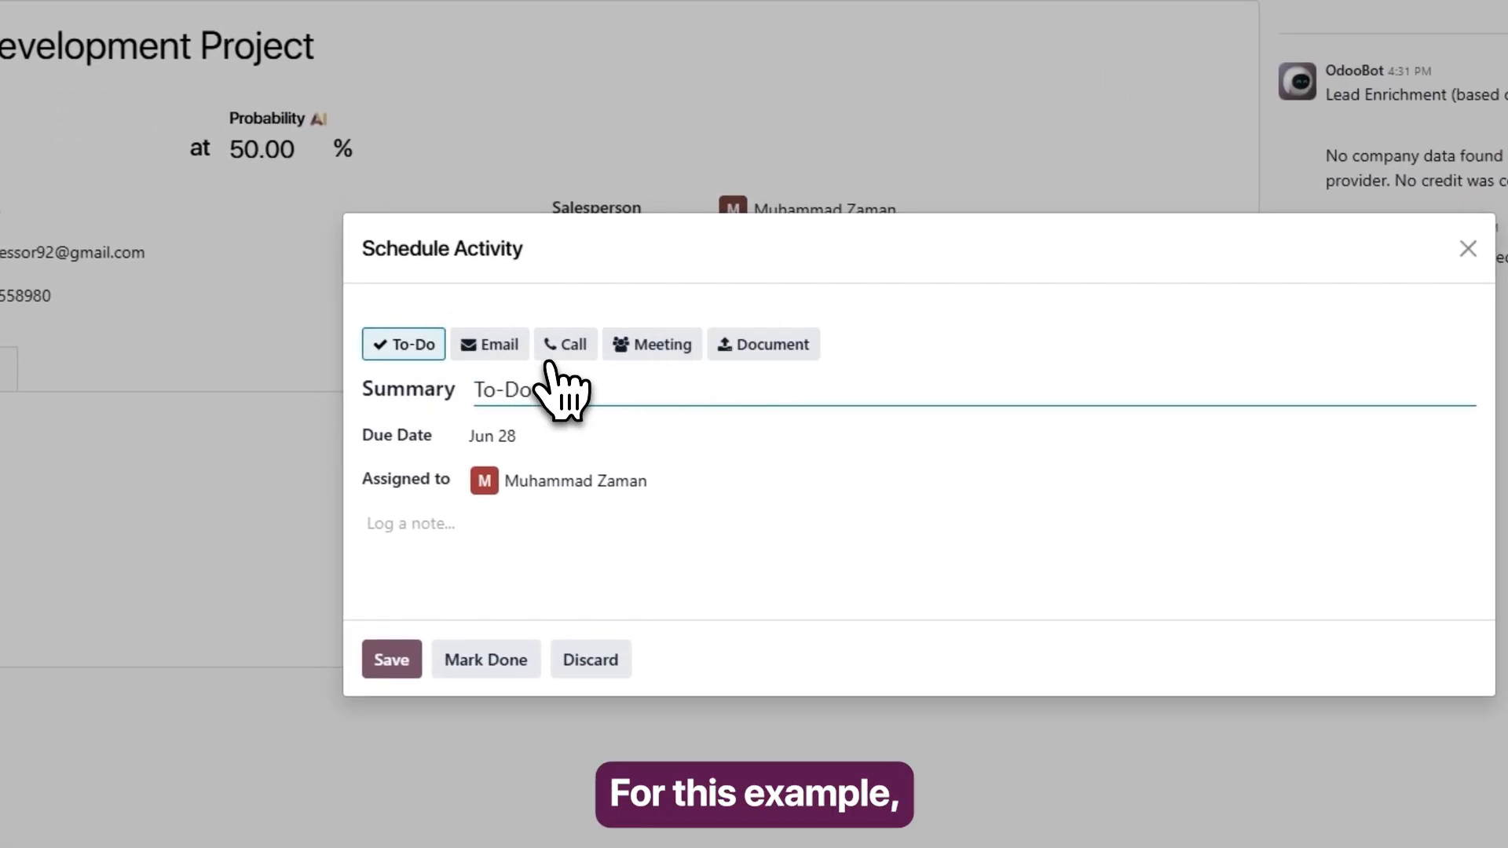
left_click(560, 352)
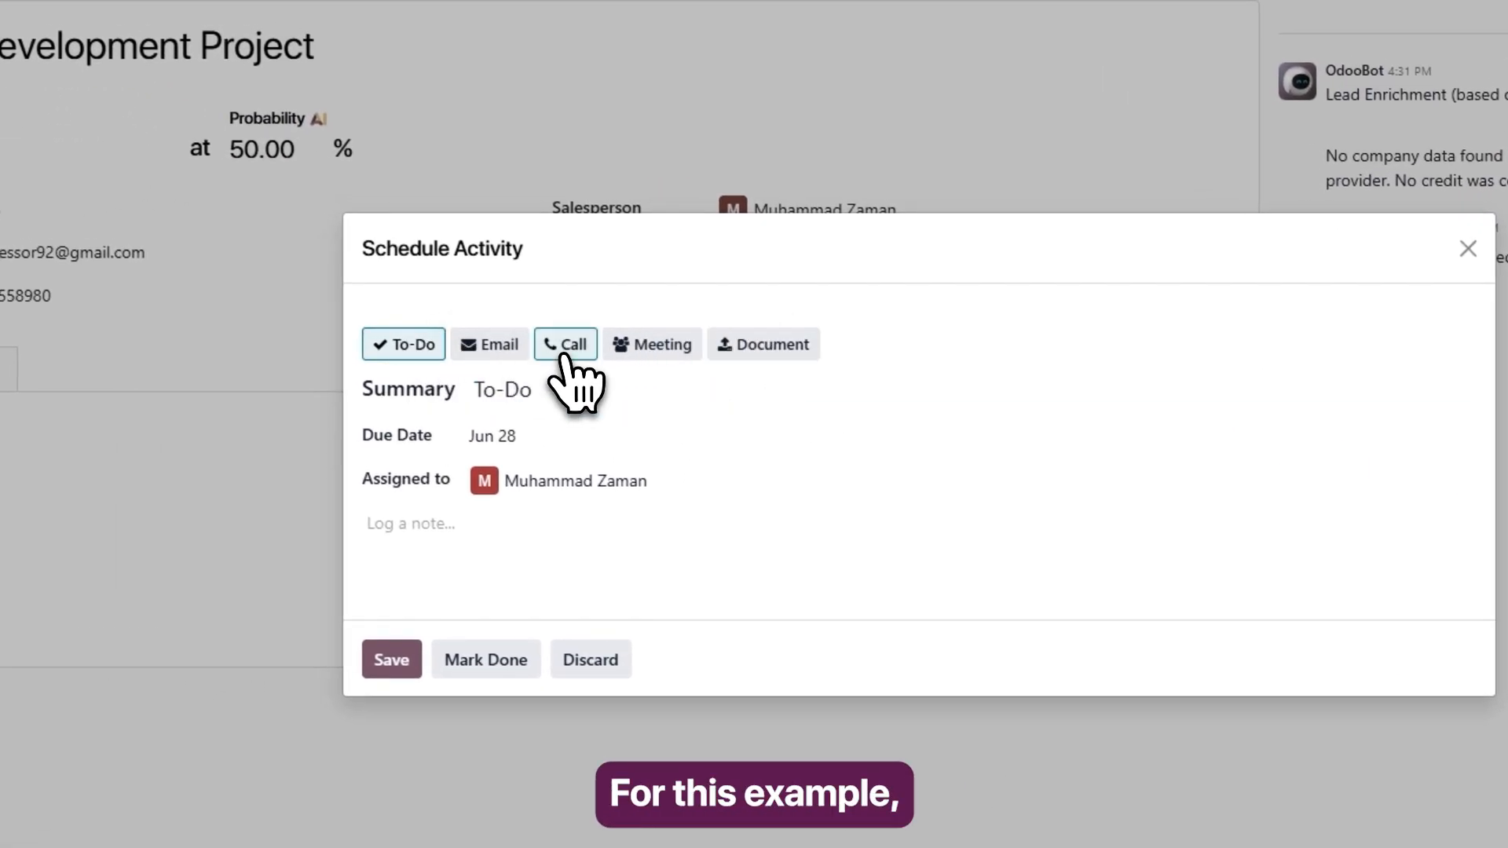
left_click(515, 438)
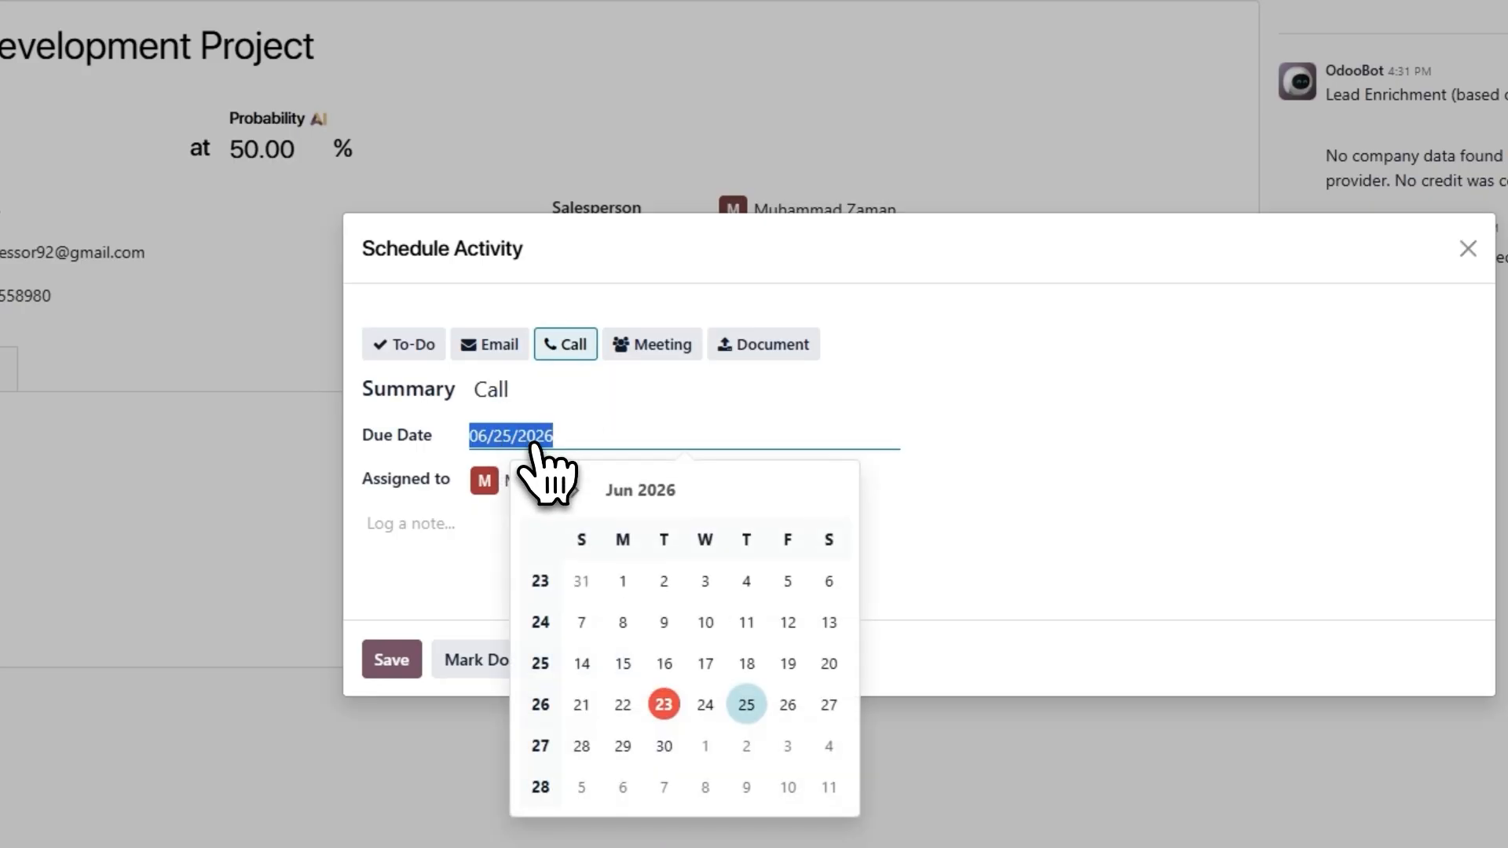
left_click(706, 703)
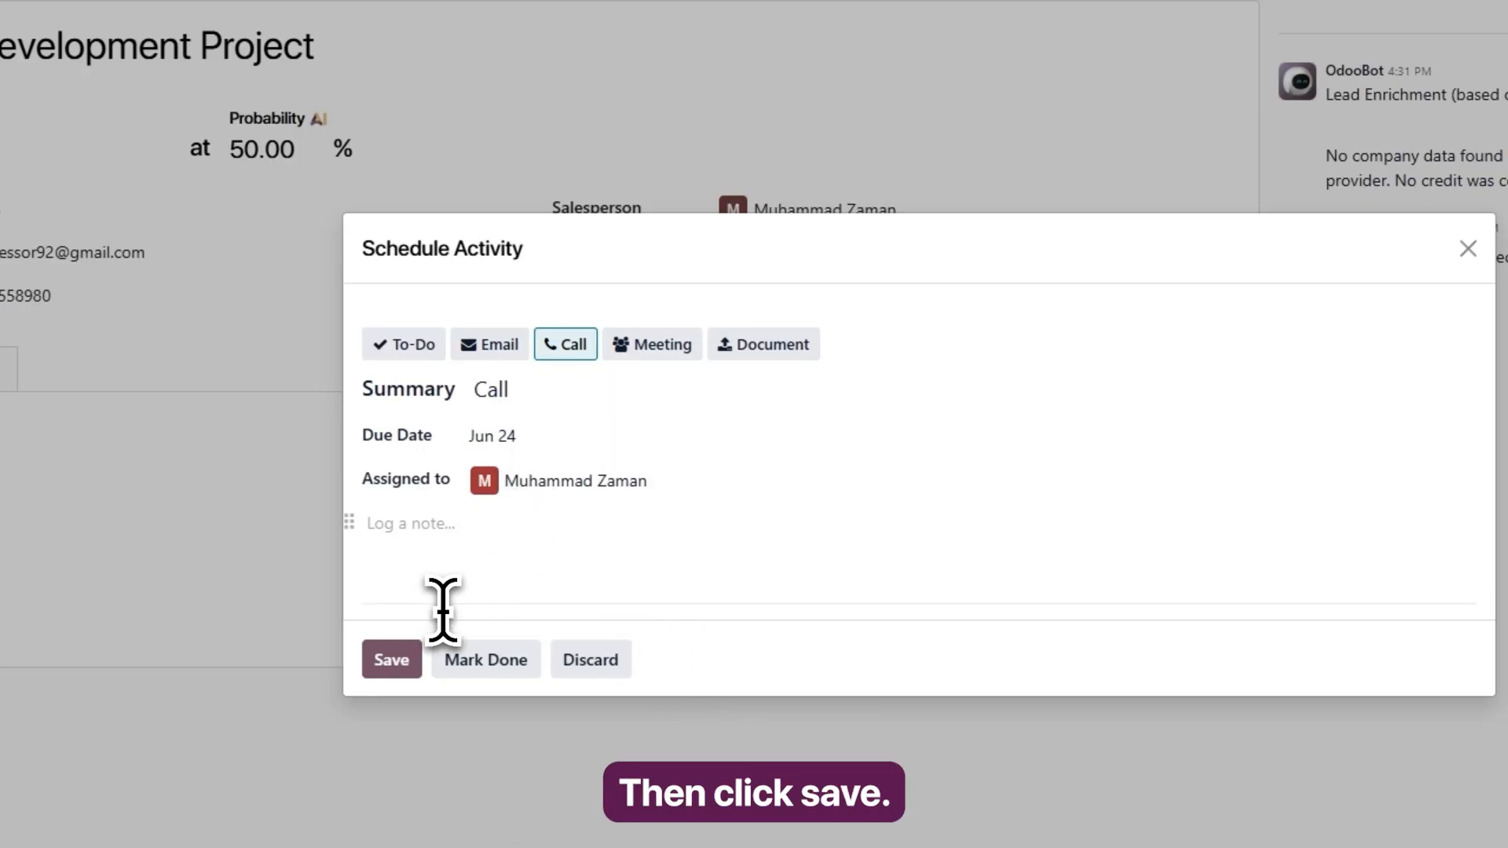
left_click(408, 661)
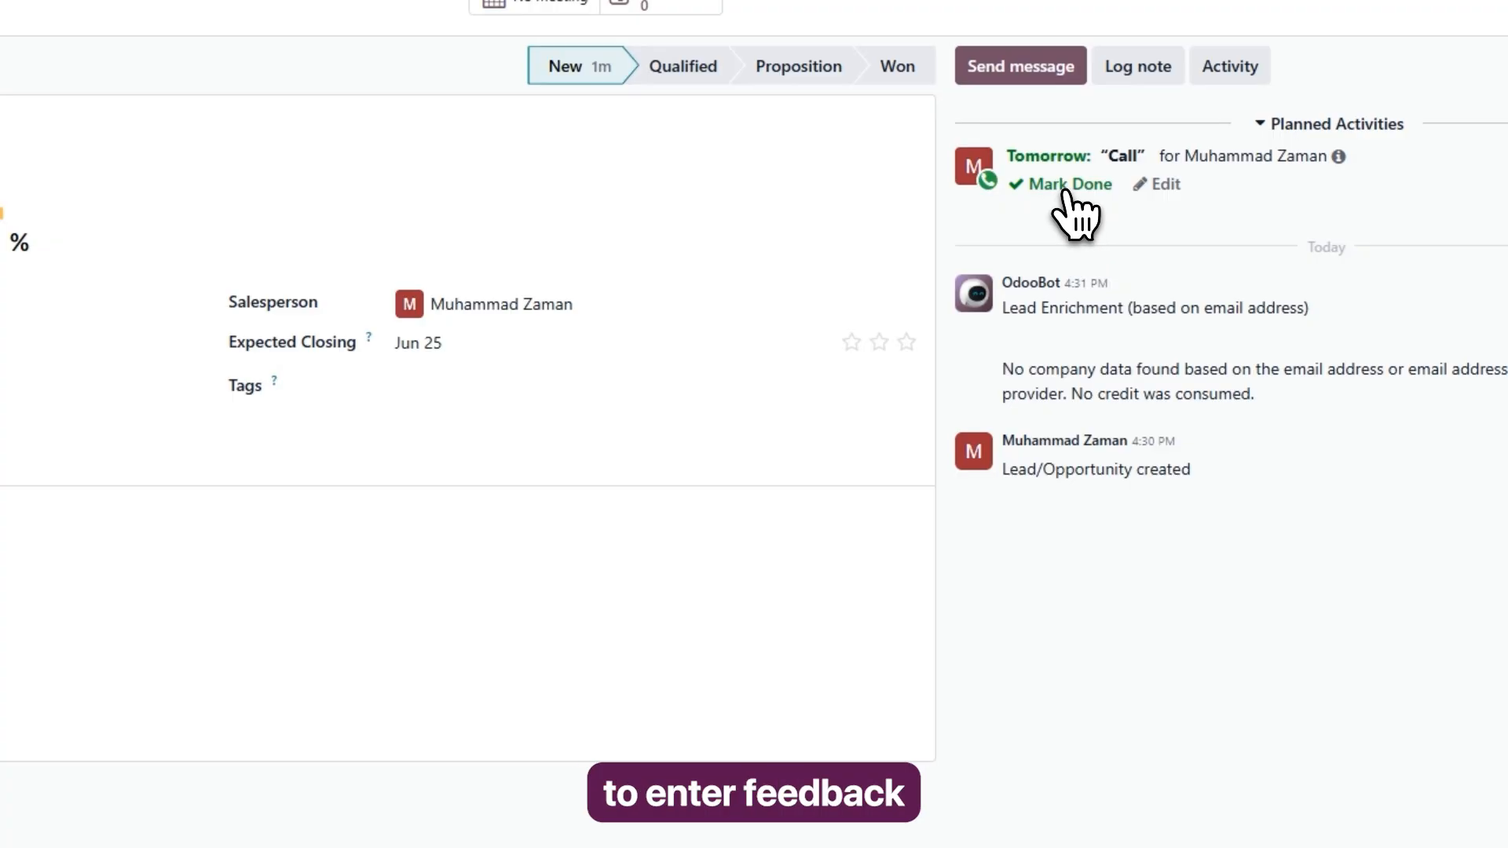
Mark the call done with the feedback "customer is interested in a five-page business website with a contact form and mobile-friendly design".
left_click(1064, 188)
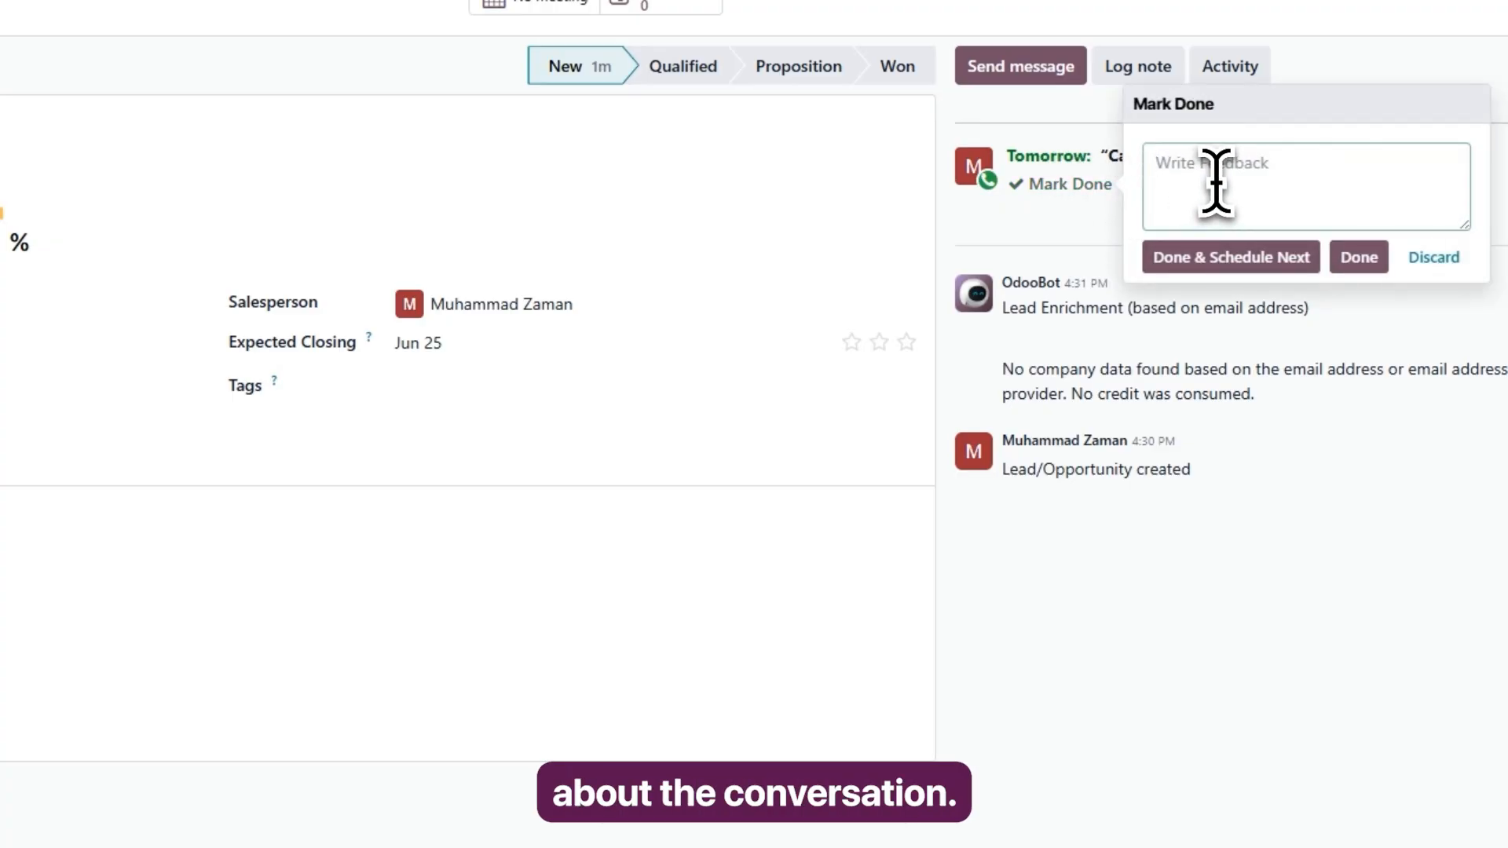
type("customer is interested in a five-page business website with a contact form and mobile-friendly design")
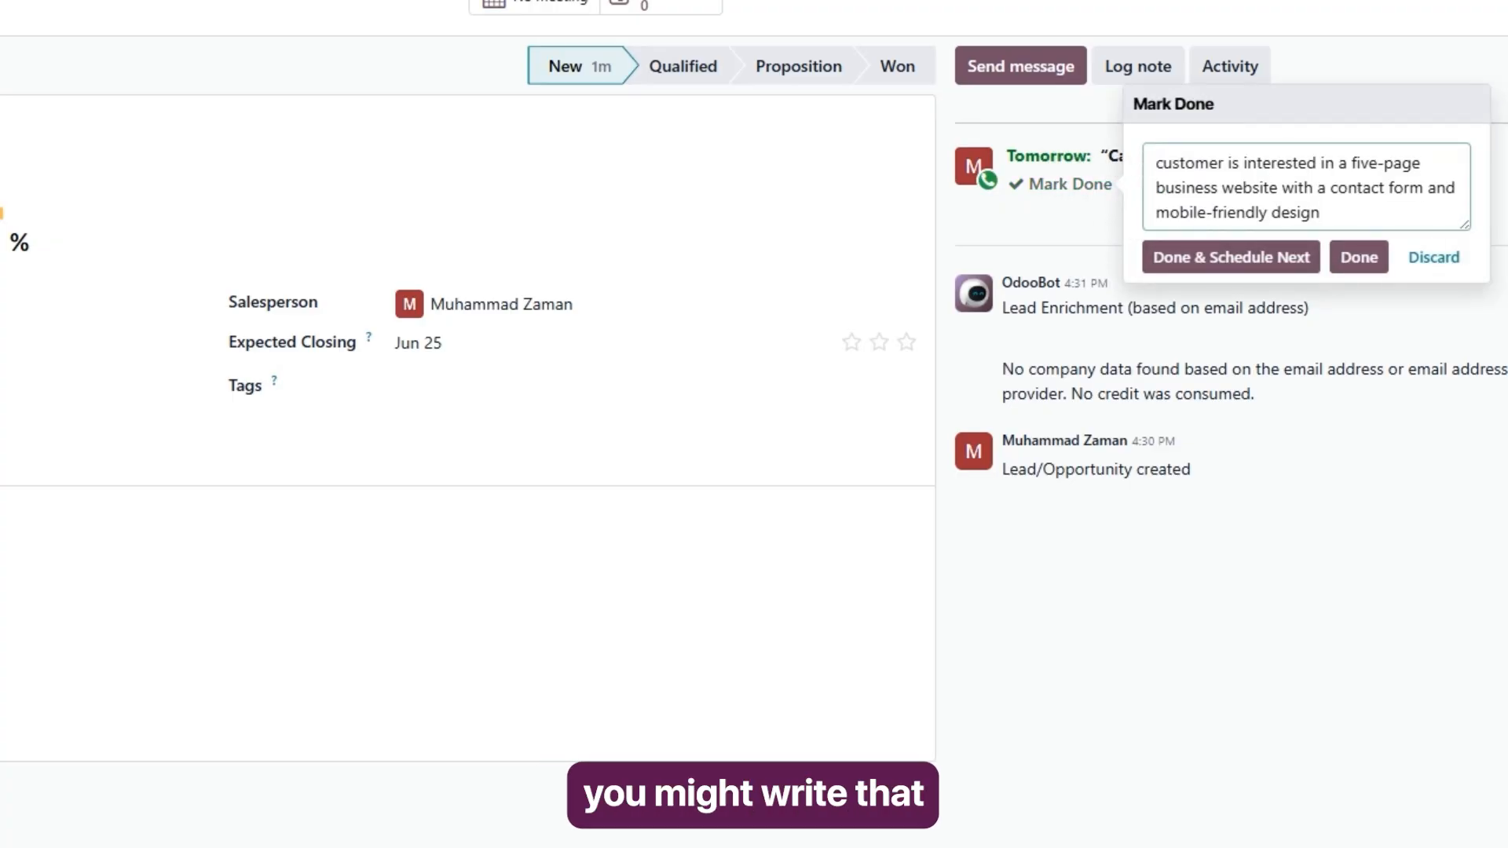
left_click(1368, 258)
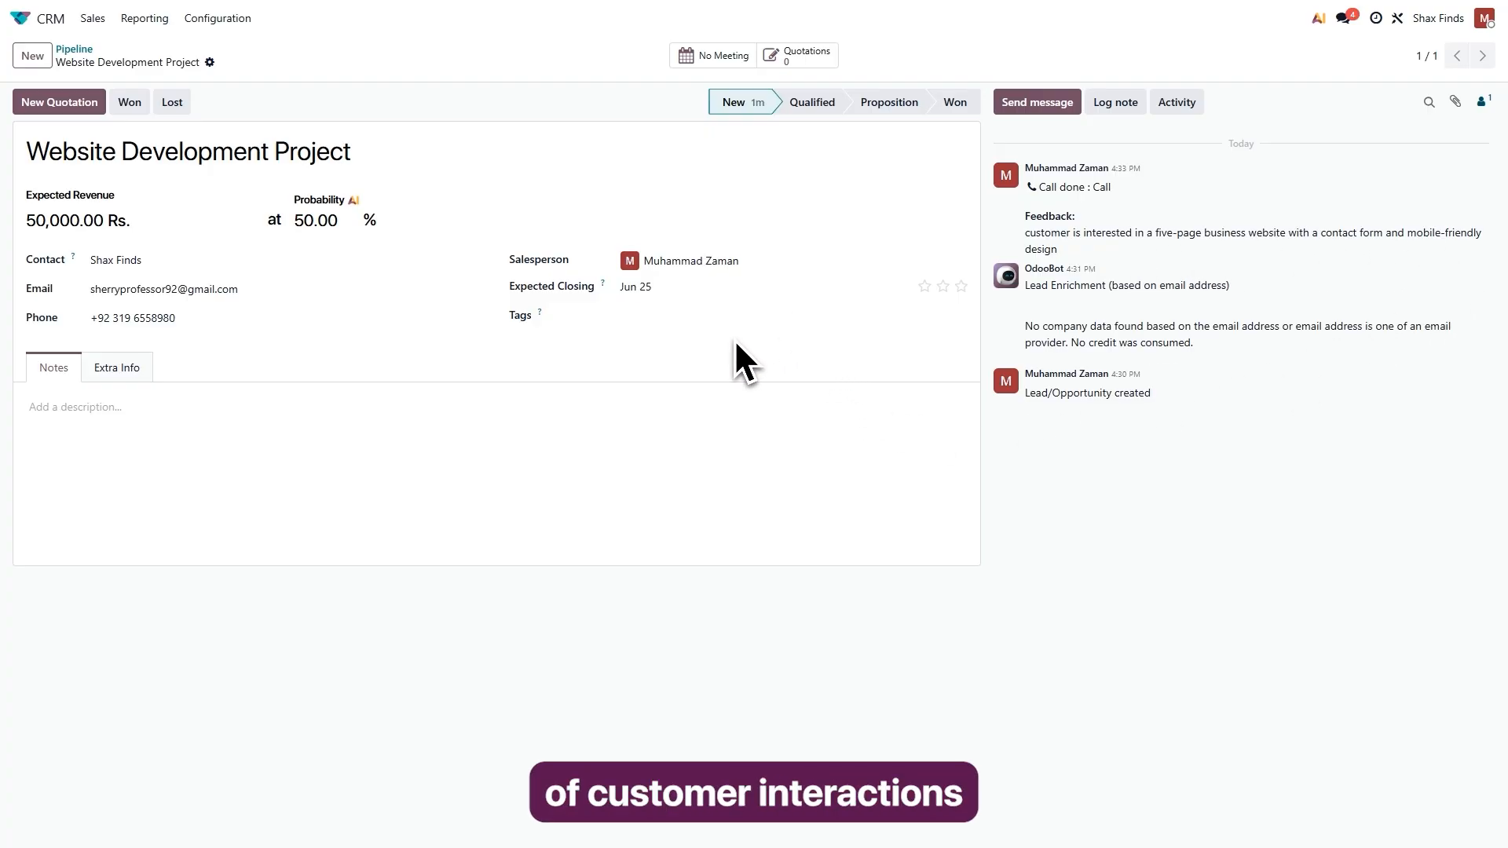
Return to the pipeline and move the Website Development Project opportunity to the Qualified stage.
left_click(93, 19)
left_click(119, 52)
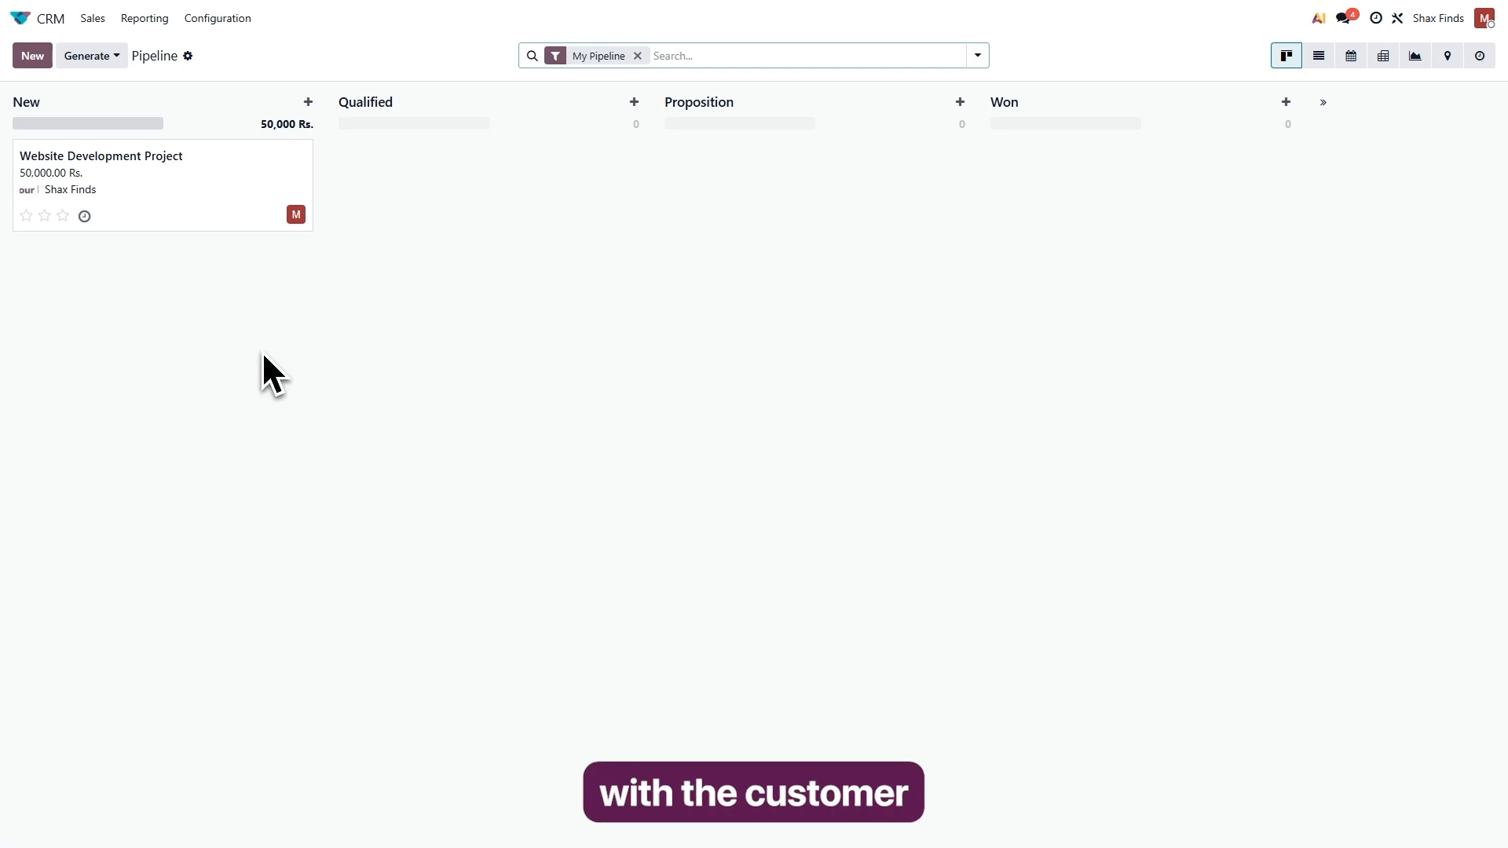
left_click_drag(91, 178, 403, 173)
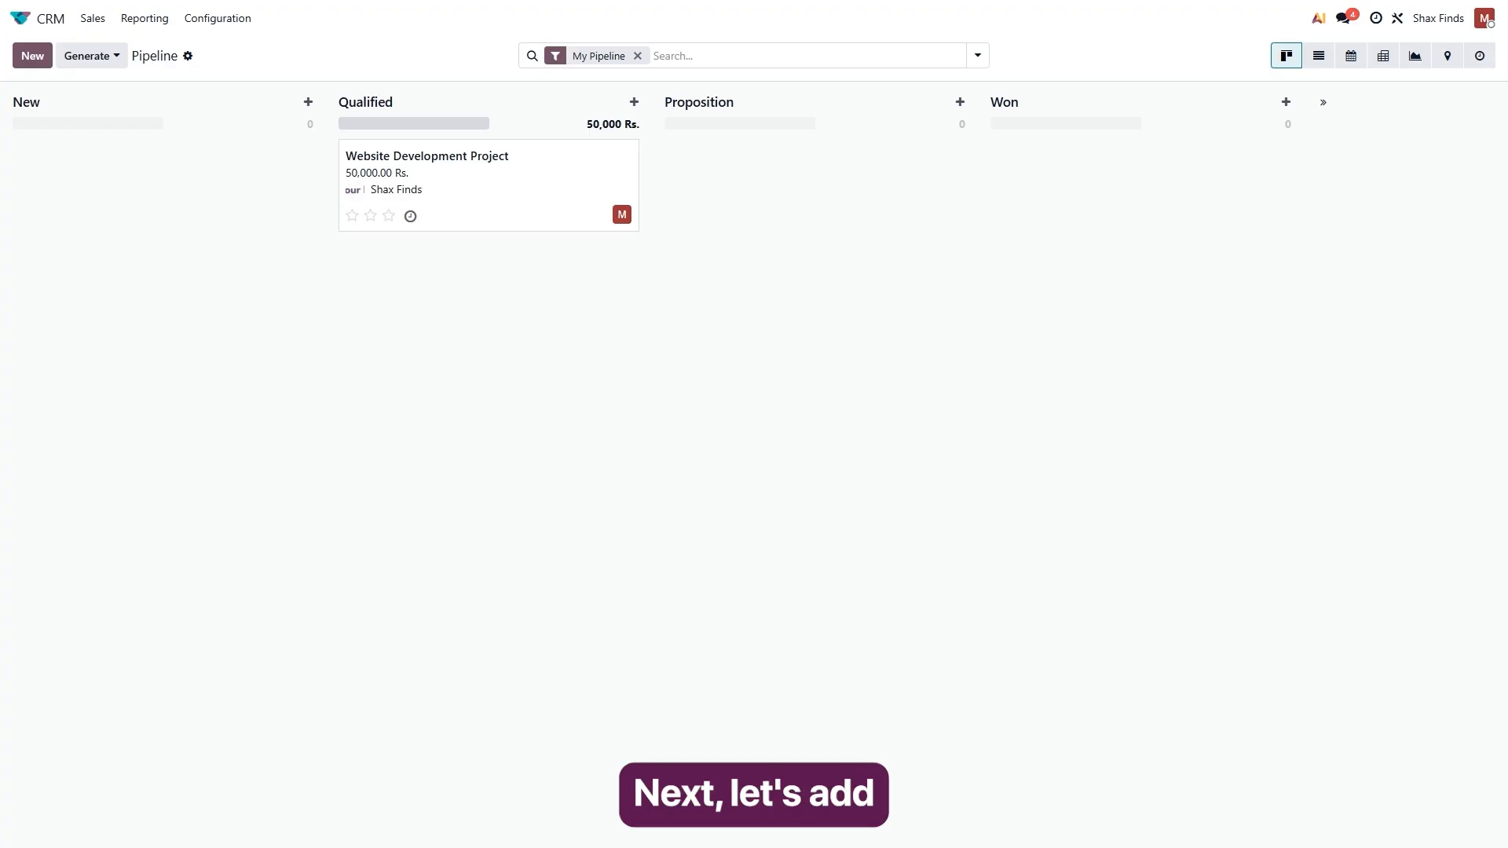
Log the internal note "Customer requested project completion within 30 days." on the Website Development Project opportunity.
left_click(450, 191)
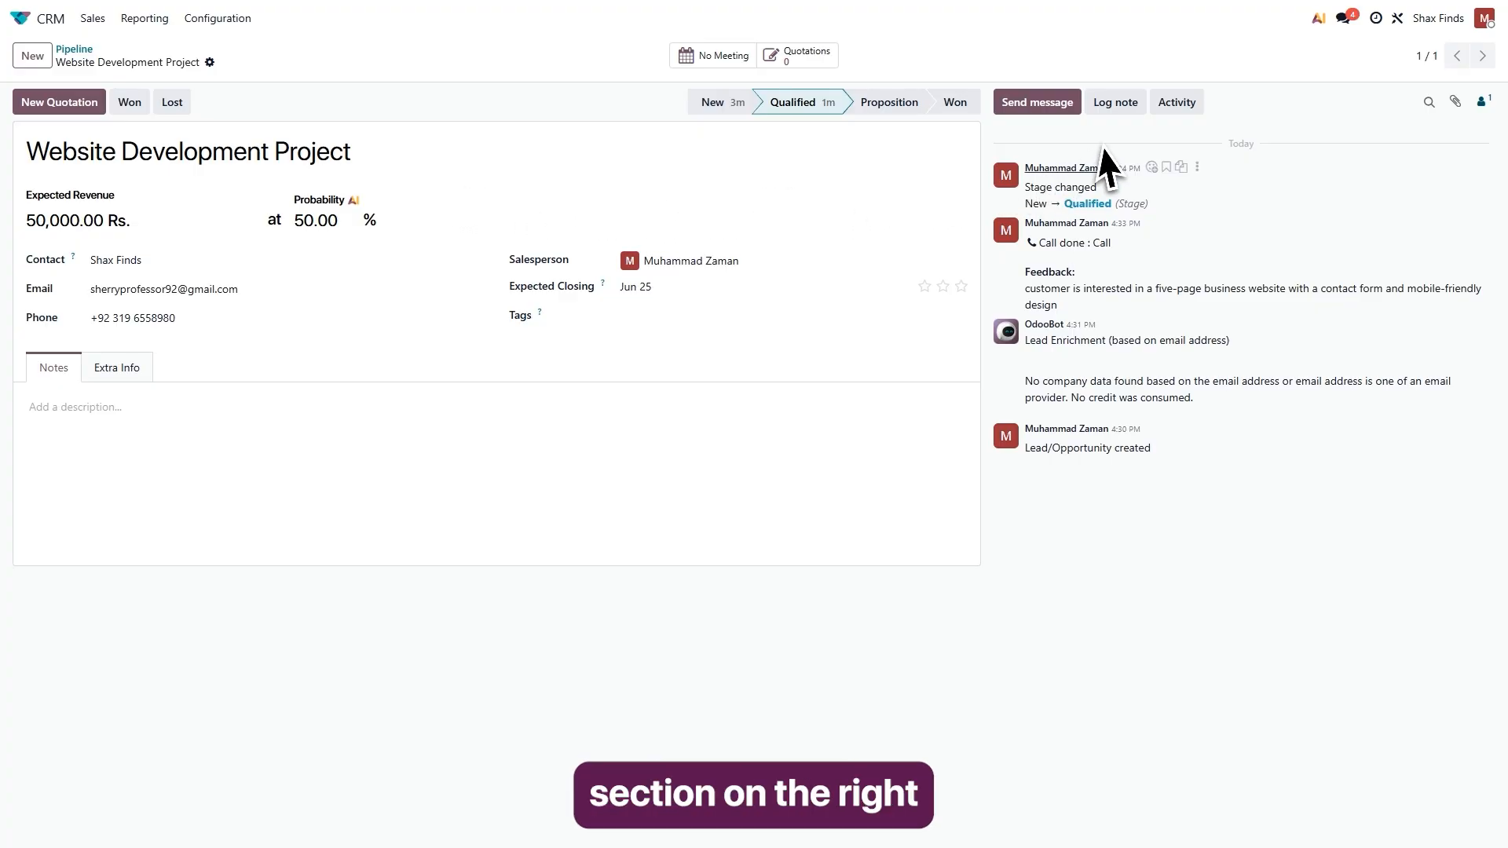
left_click(1118, 104)
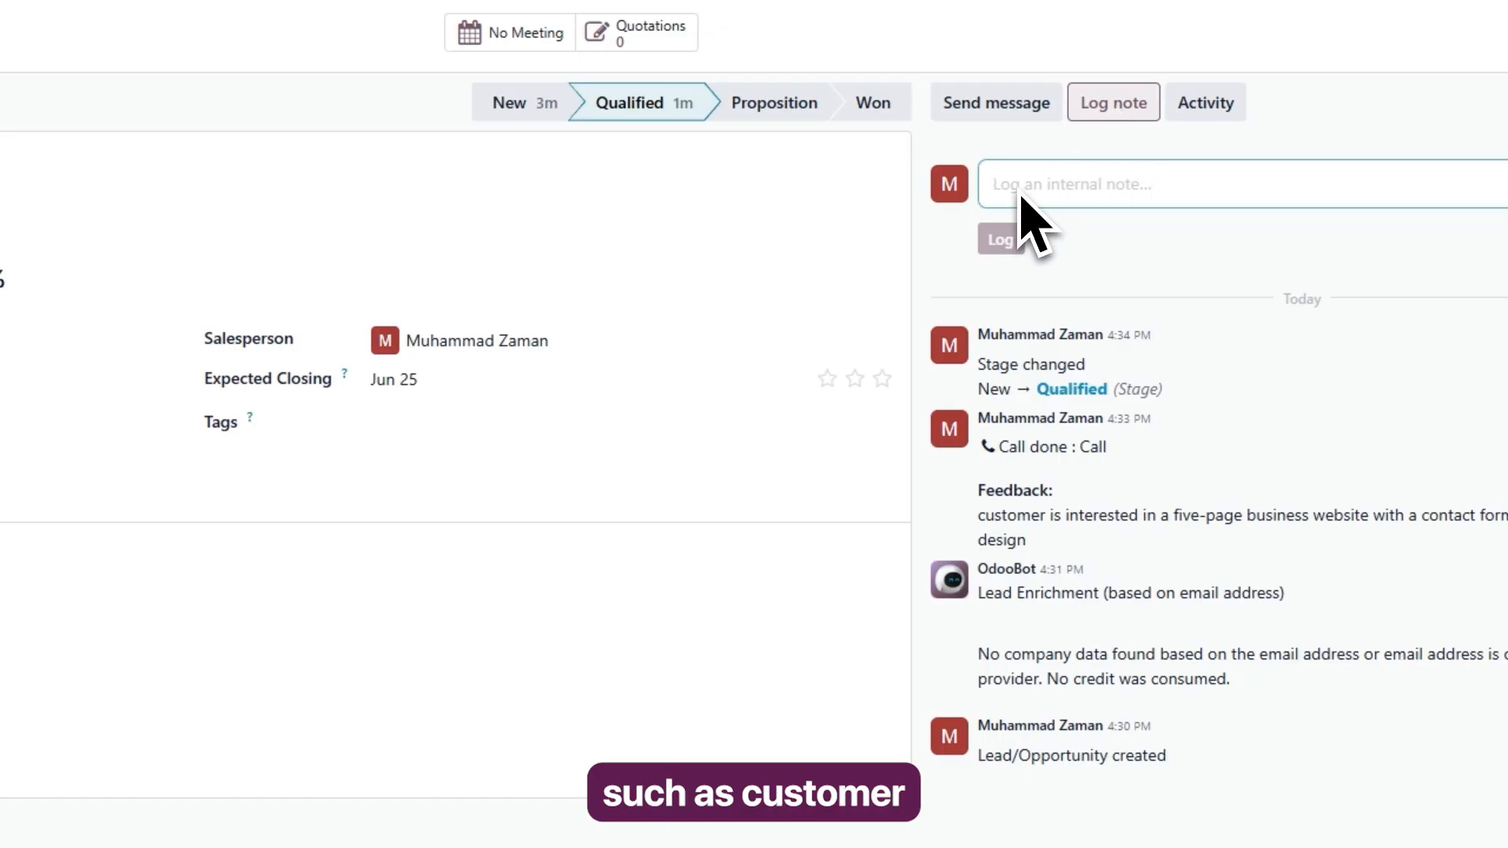
type("Customer requested project completion within 30 days.")
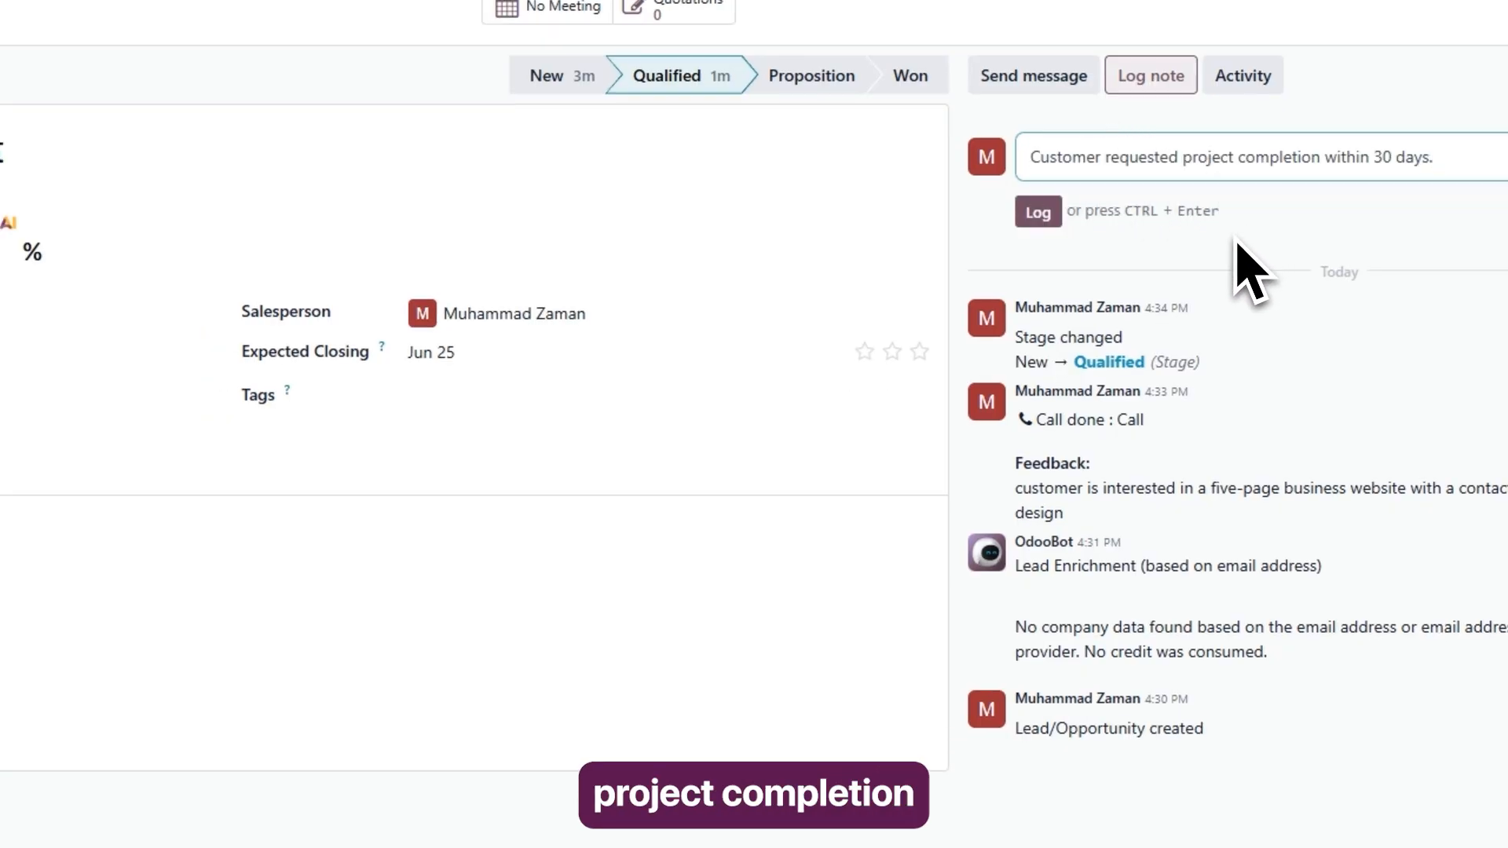
left_click(1040, 215)
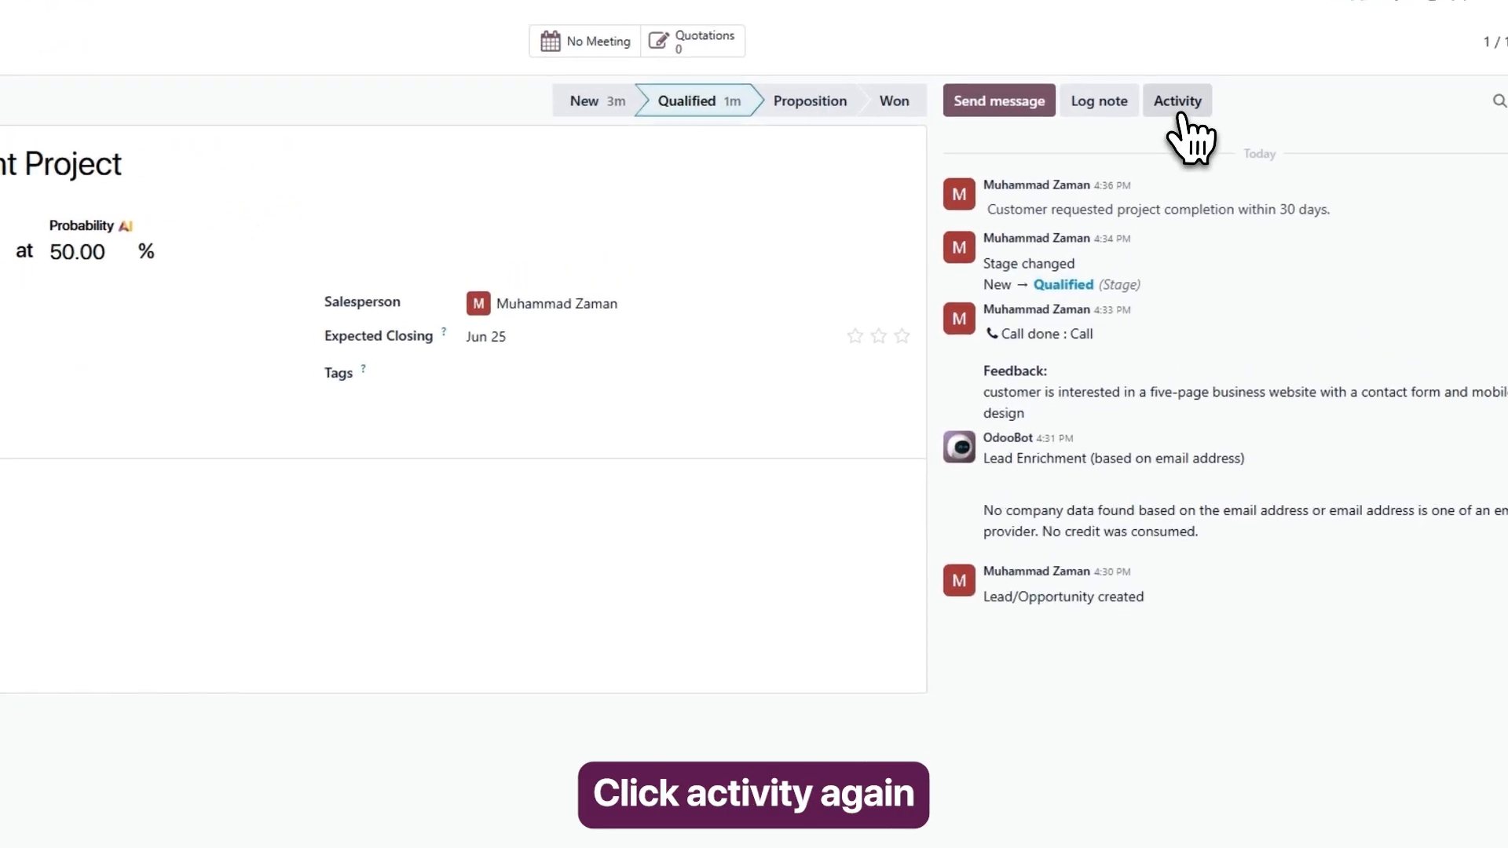
Schedule a Meeting activity for the opportunity as a one-hour midday Website Development Project event on June 21, 2026.
left_click(1181, 111)
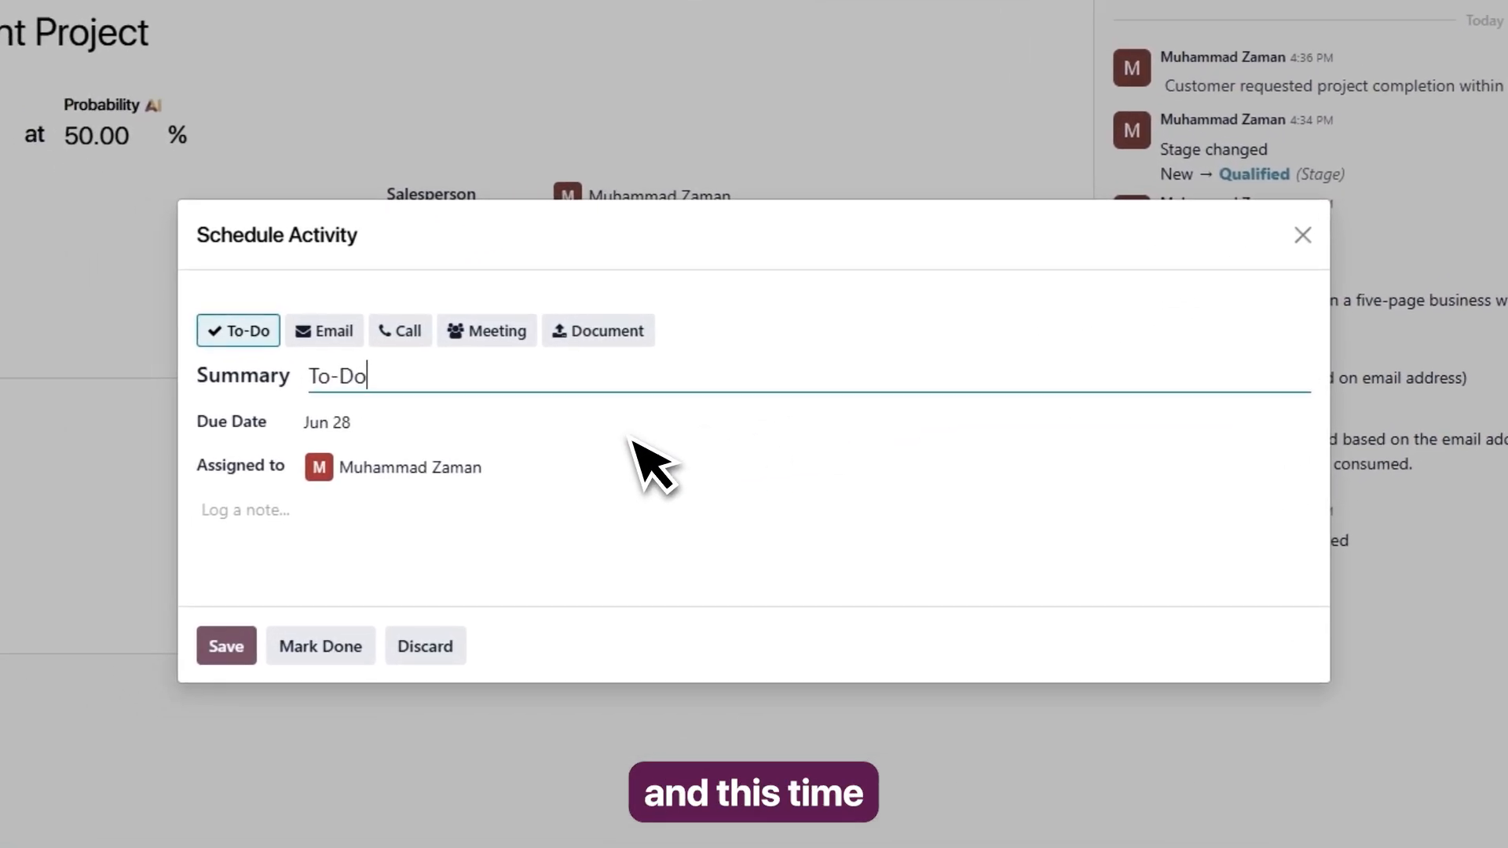
left_click(598, 344)
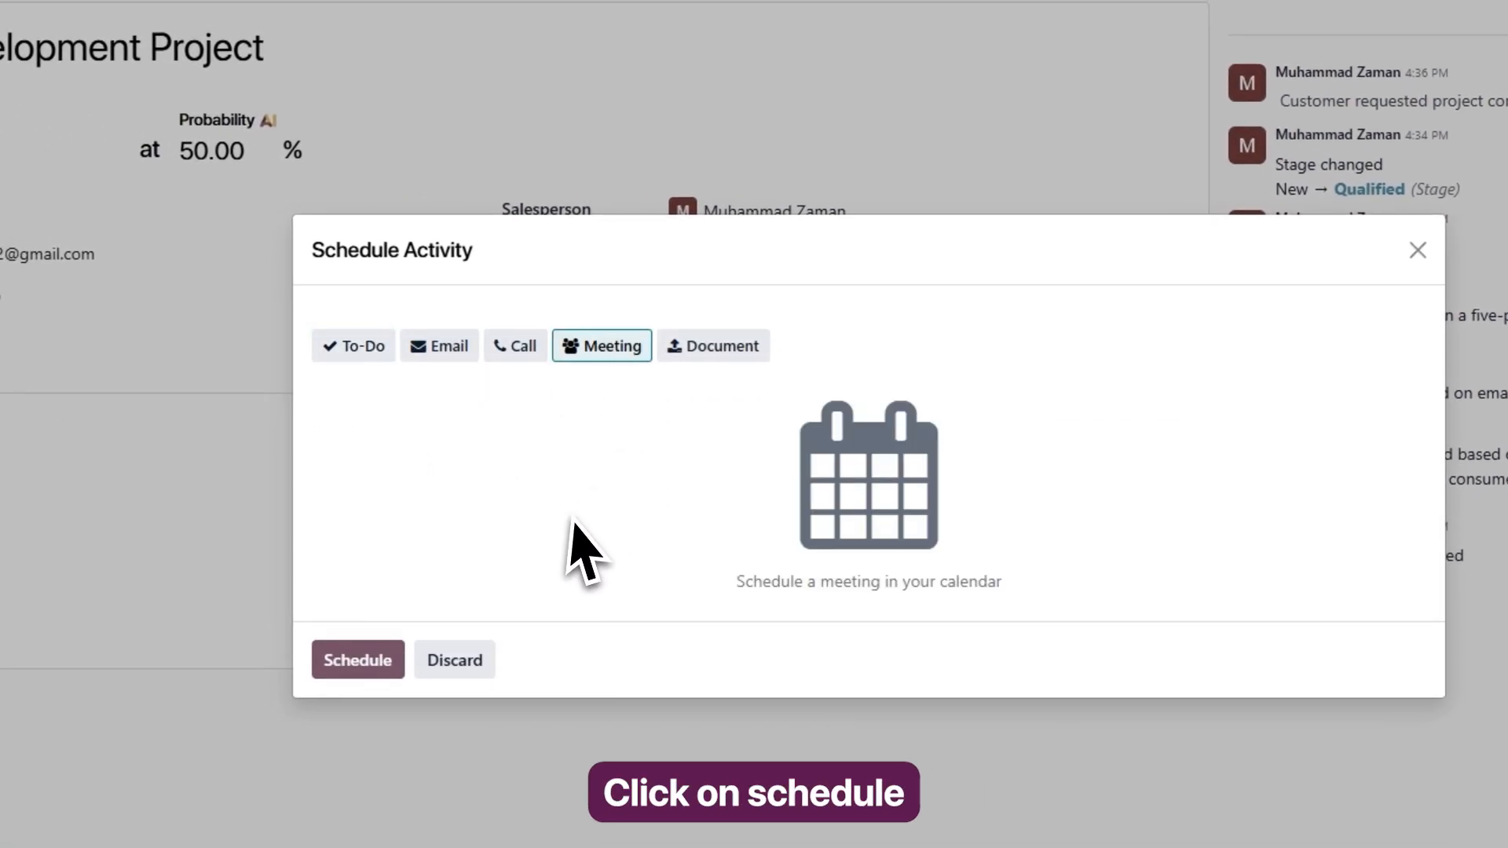
left_click(375, 673)
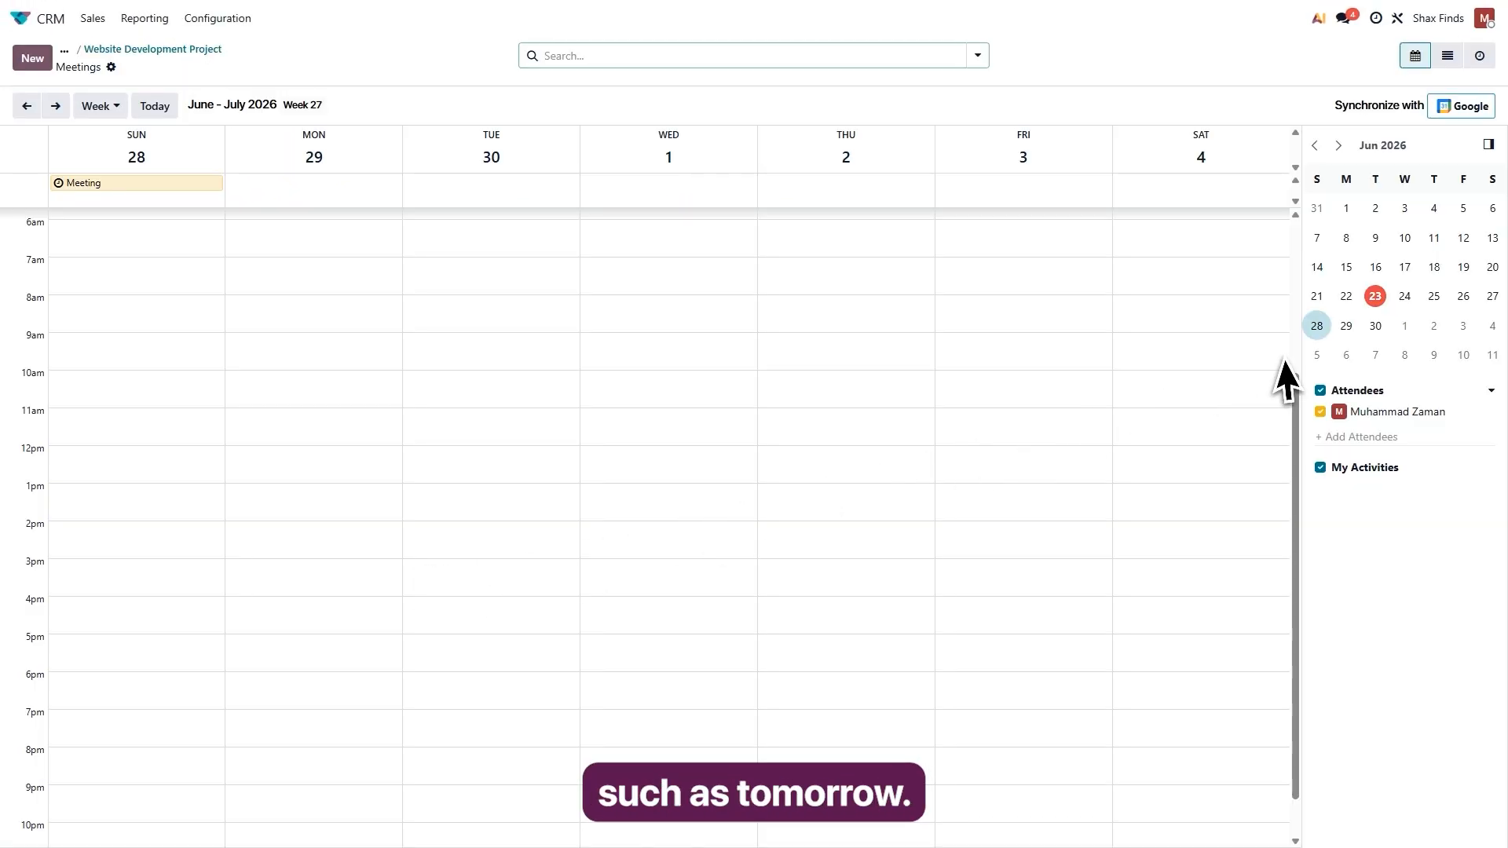
left_click(1405, 303)
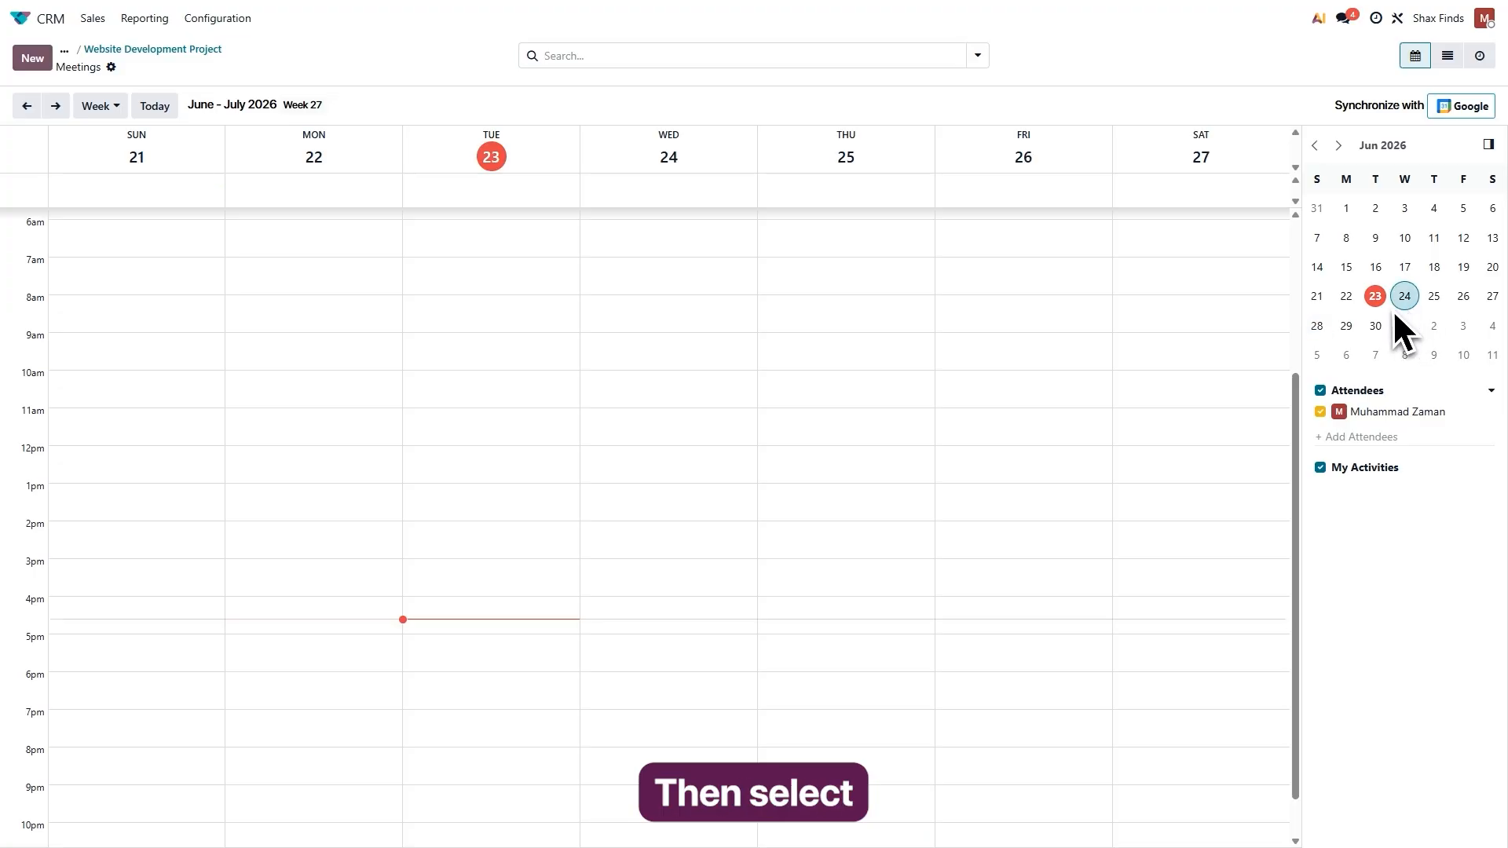
left_click(86, 463)
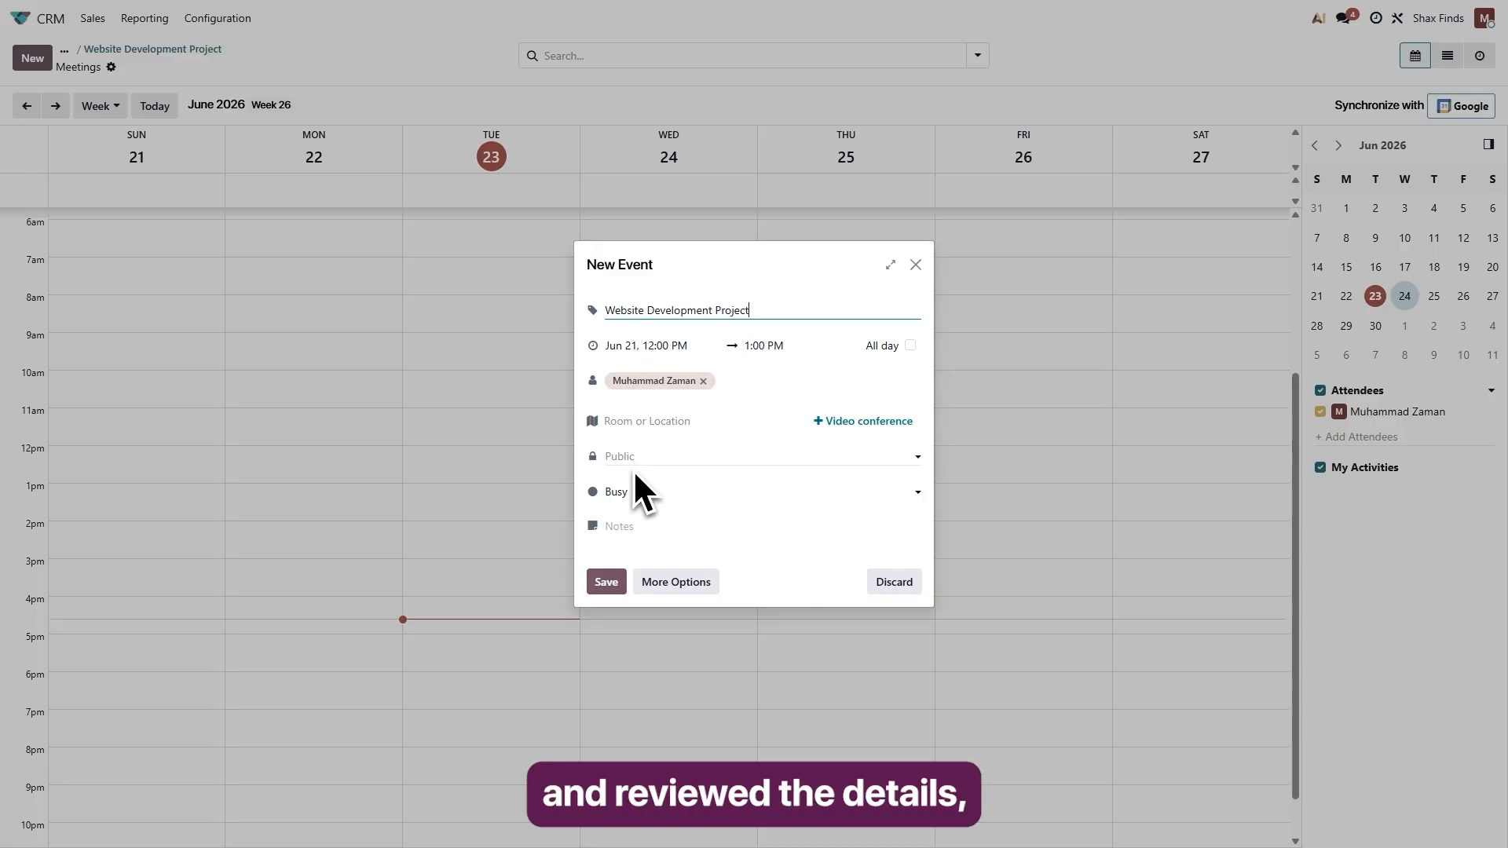
left_click(613, 587)
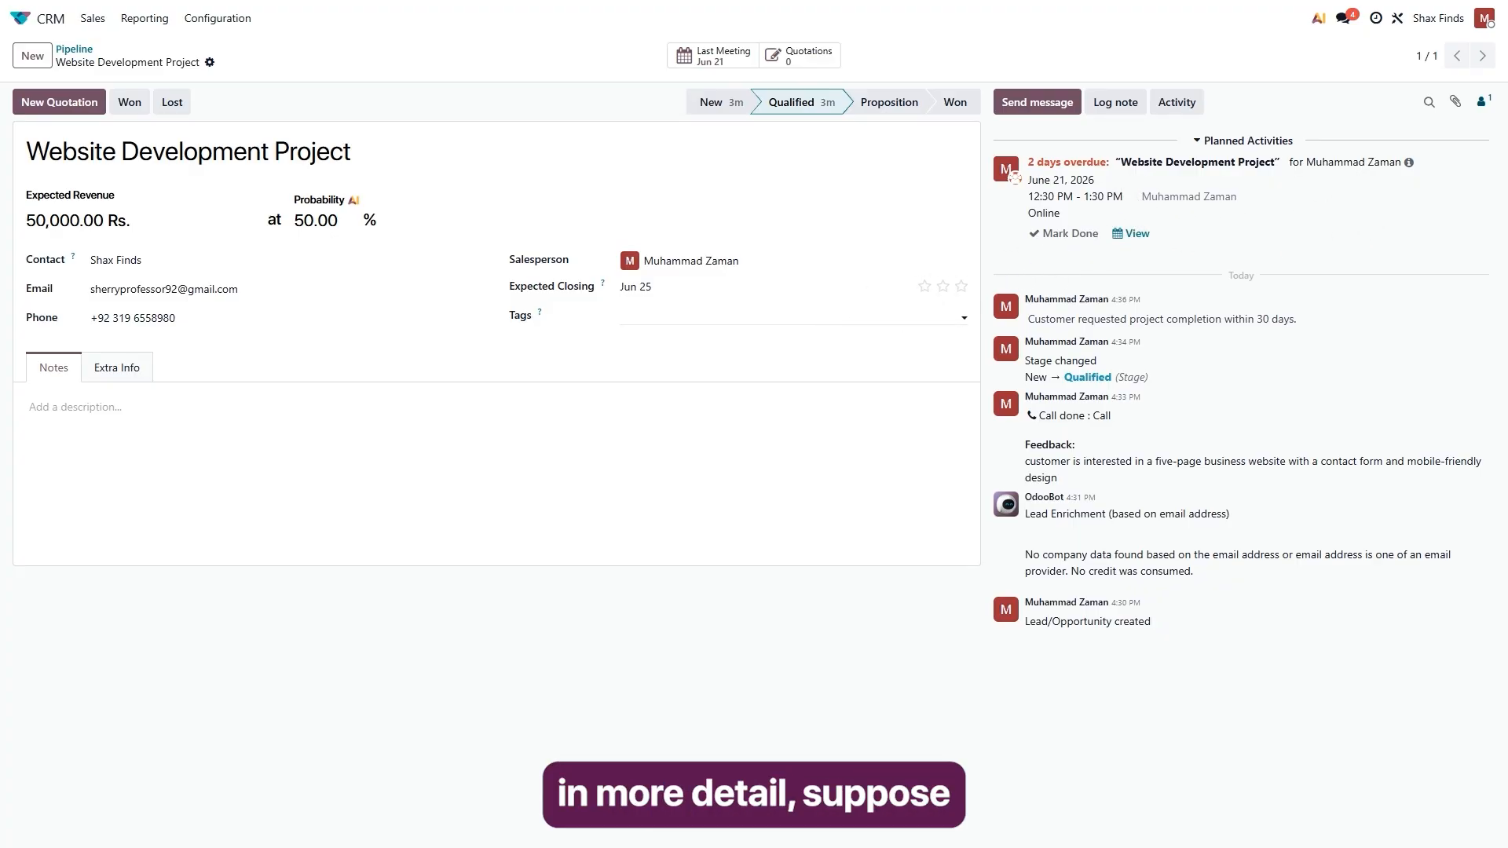
Go back to the pipeline and move the Website Development Project opportunity to the Proposition stage.
left_click(94, 19)
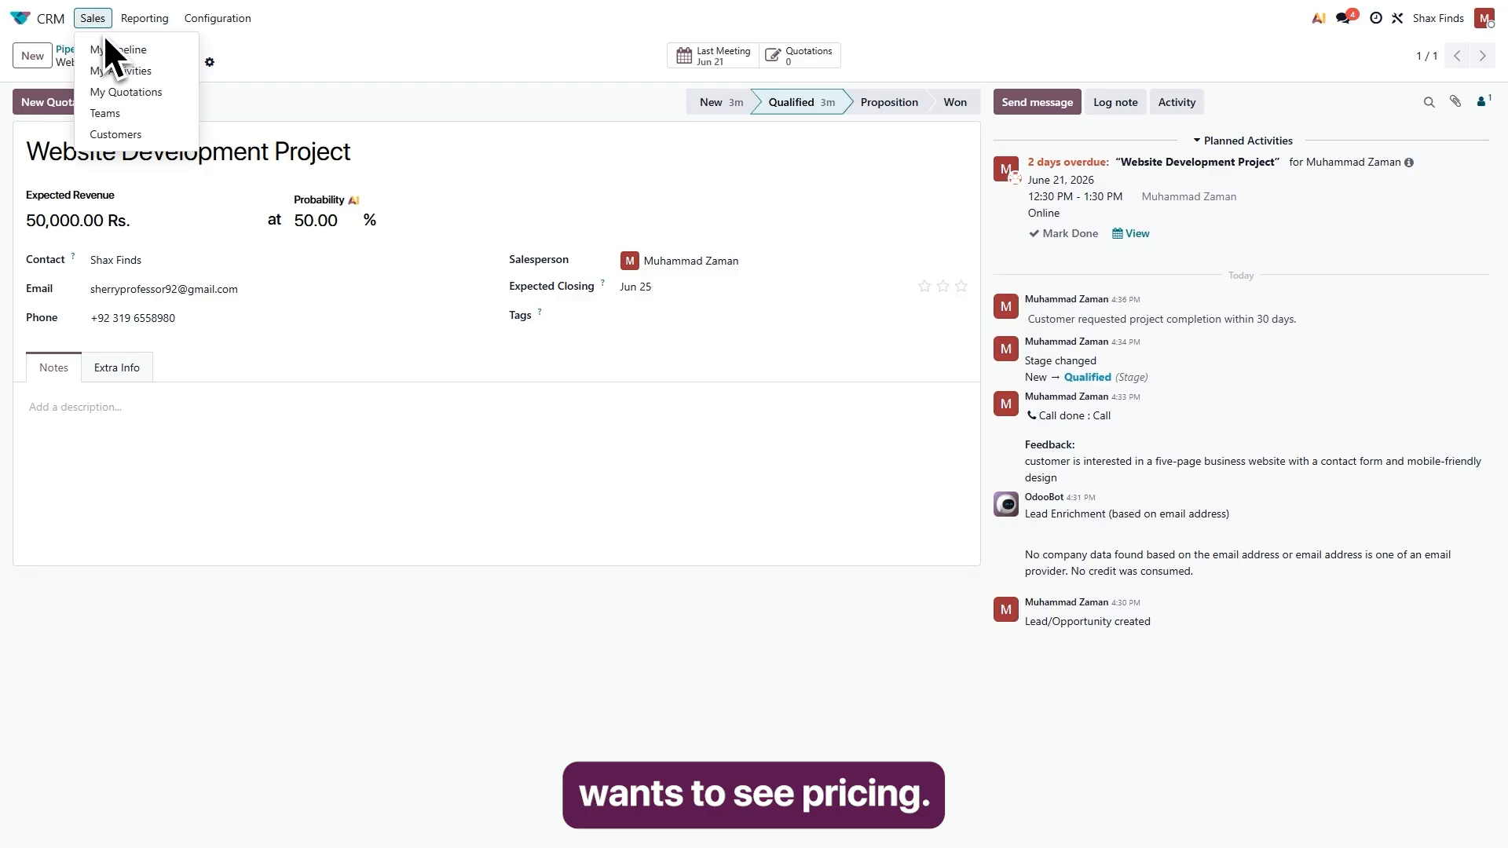
left_click(116, 50)
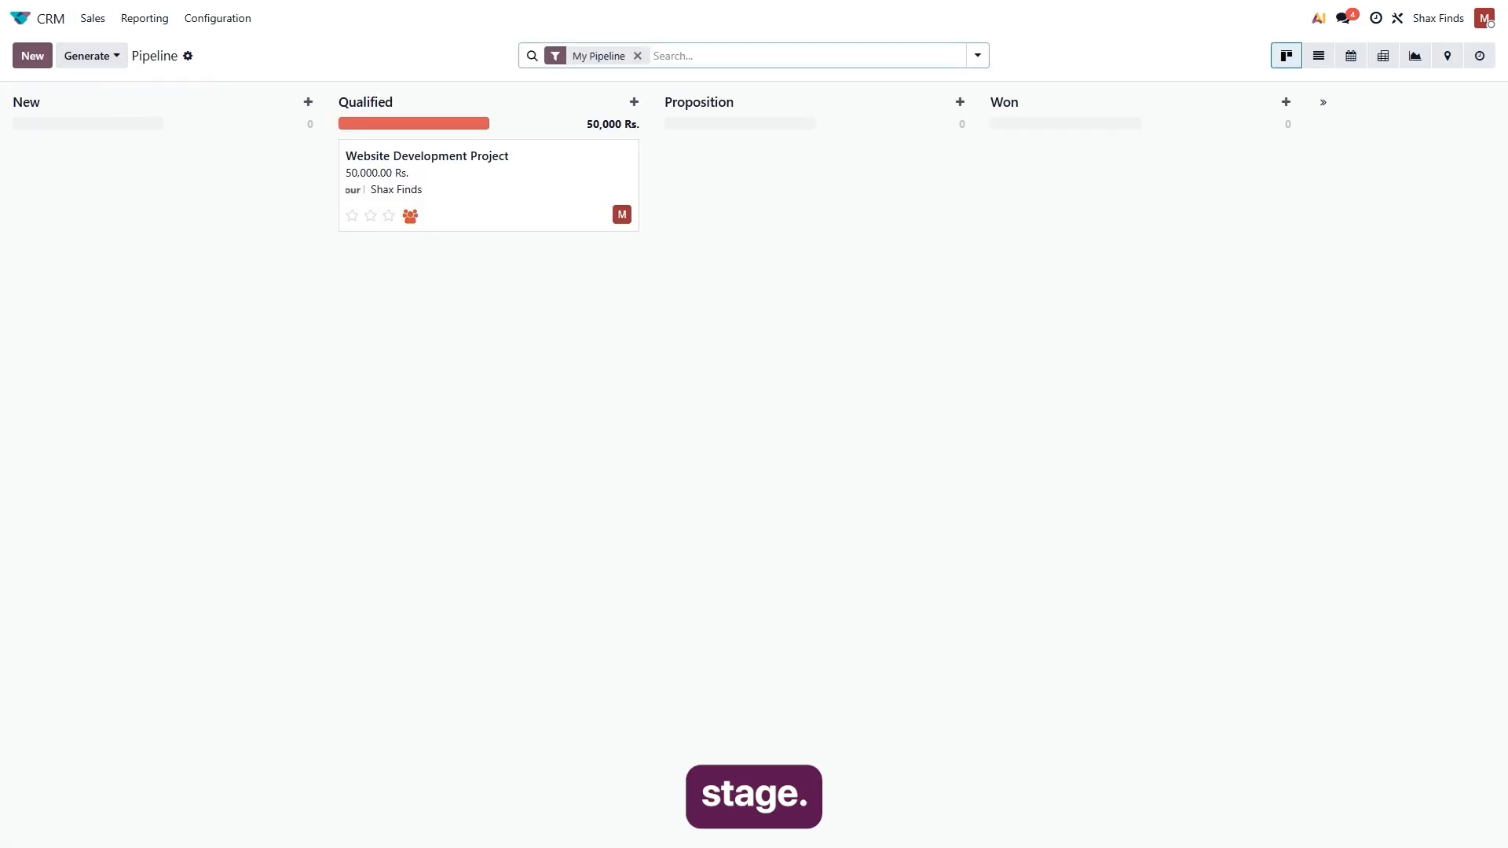
left_click_drag(408, 186, 750, 192)
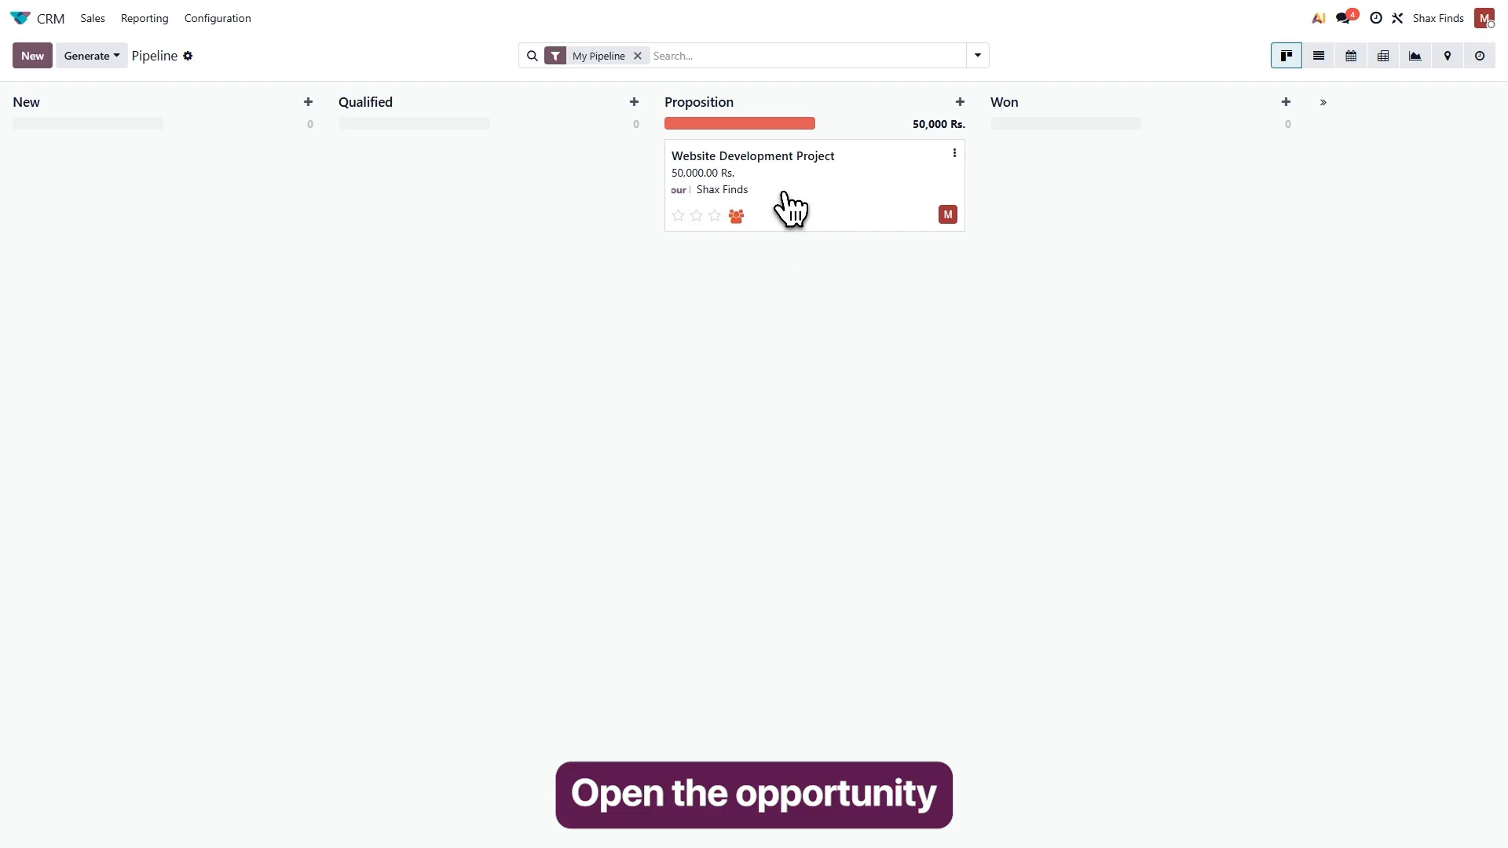
Create a new quotation from the Website Development Project opportunity with Shax Finds as the customer.
left_click(790, 209)
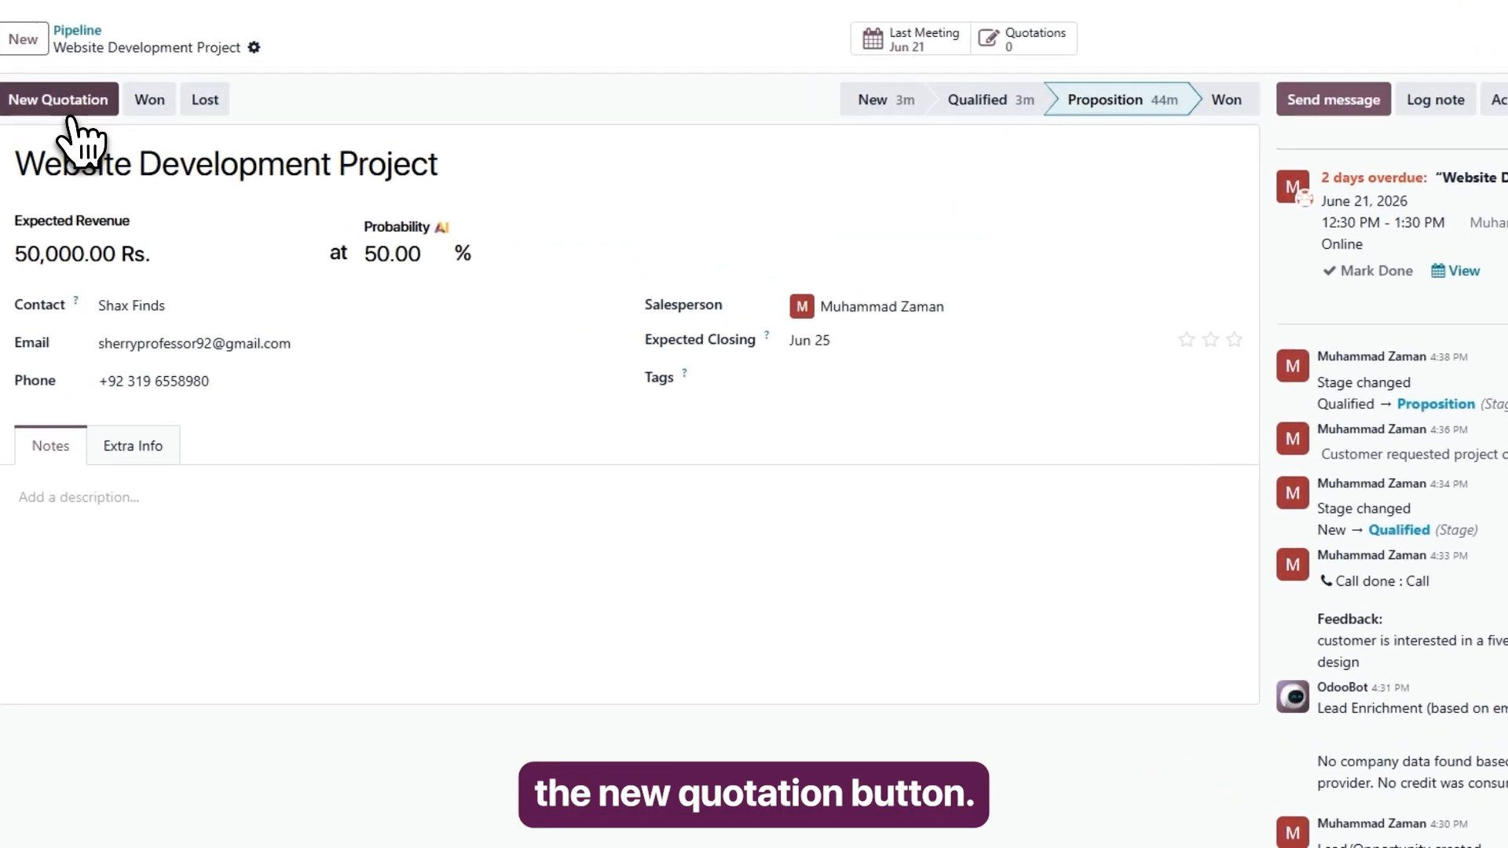
left_click(66, 108)
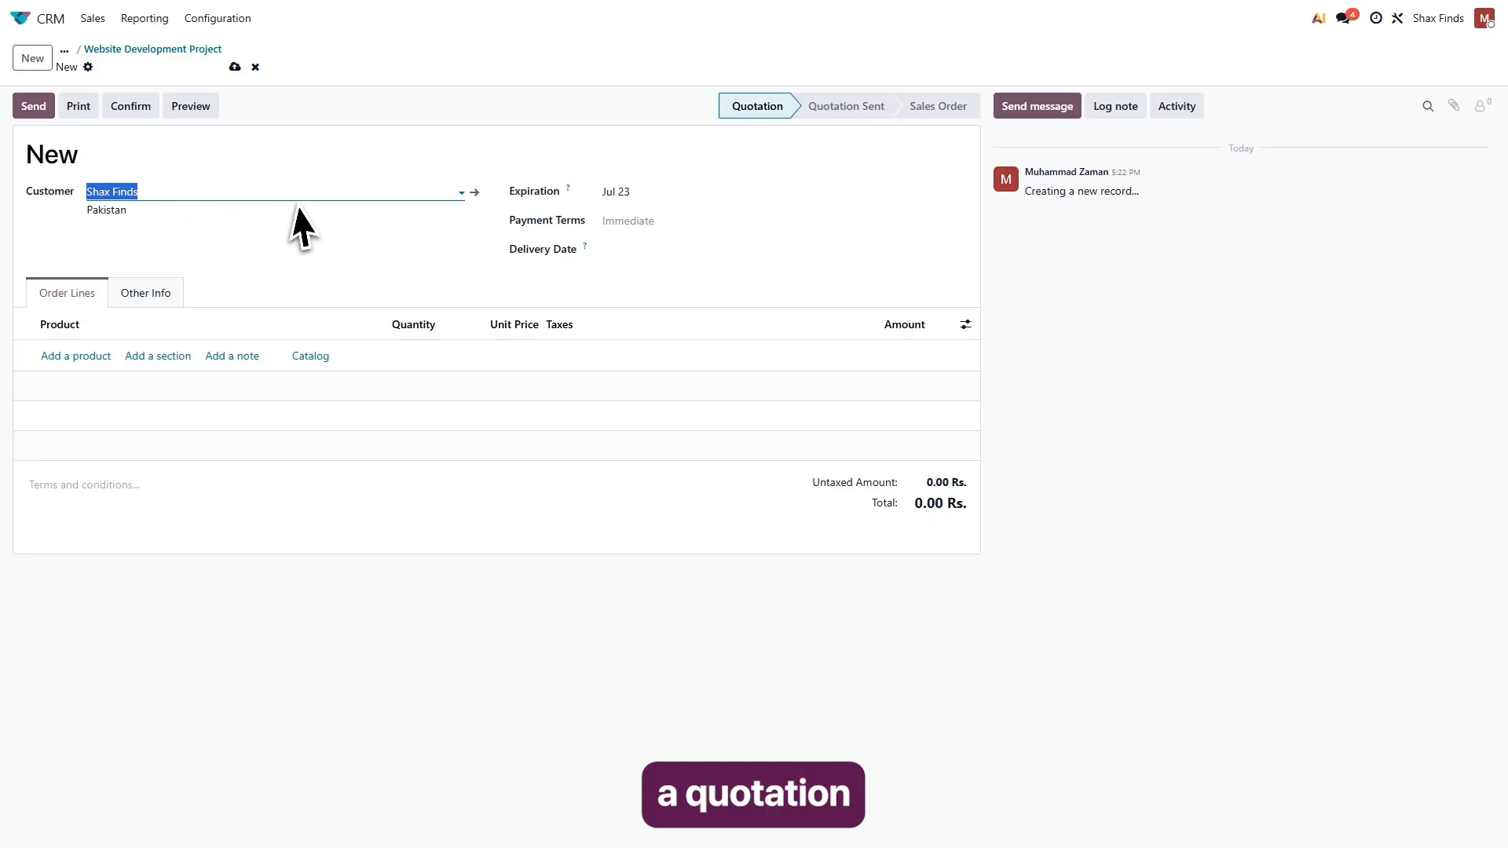
left_click(460, 193)
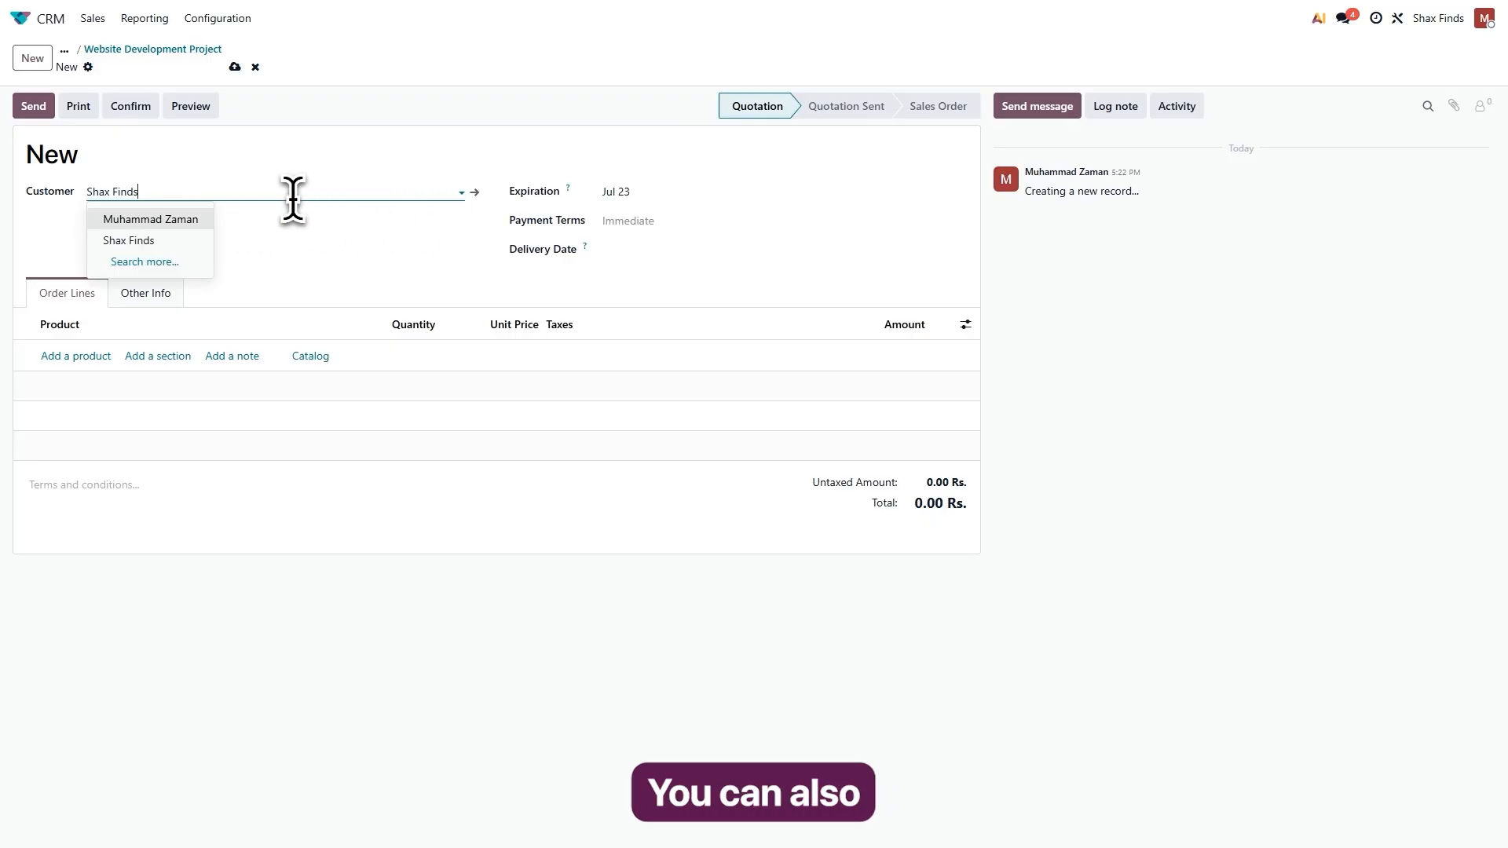
left_click(157, 244)
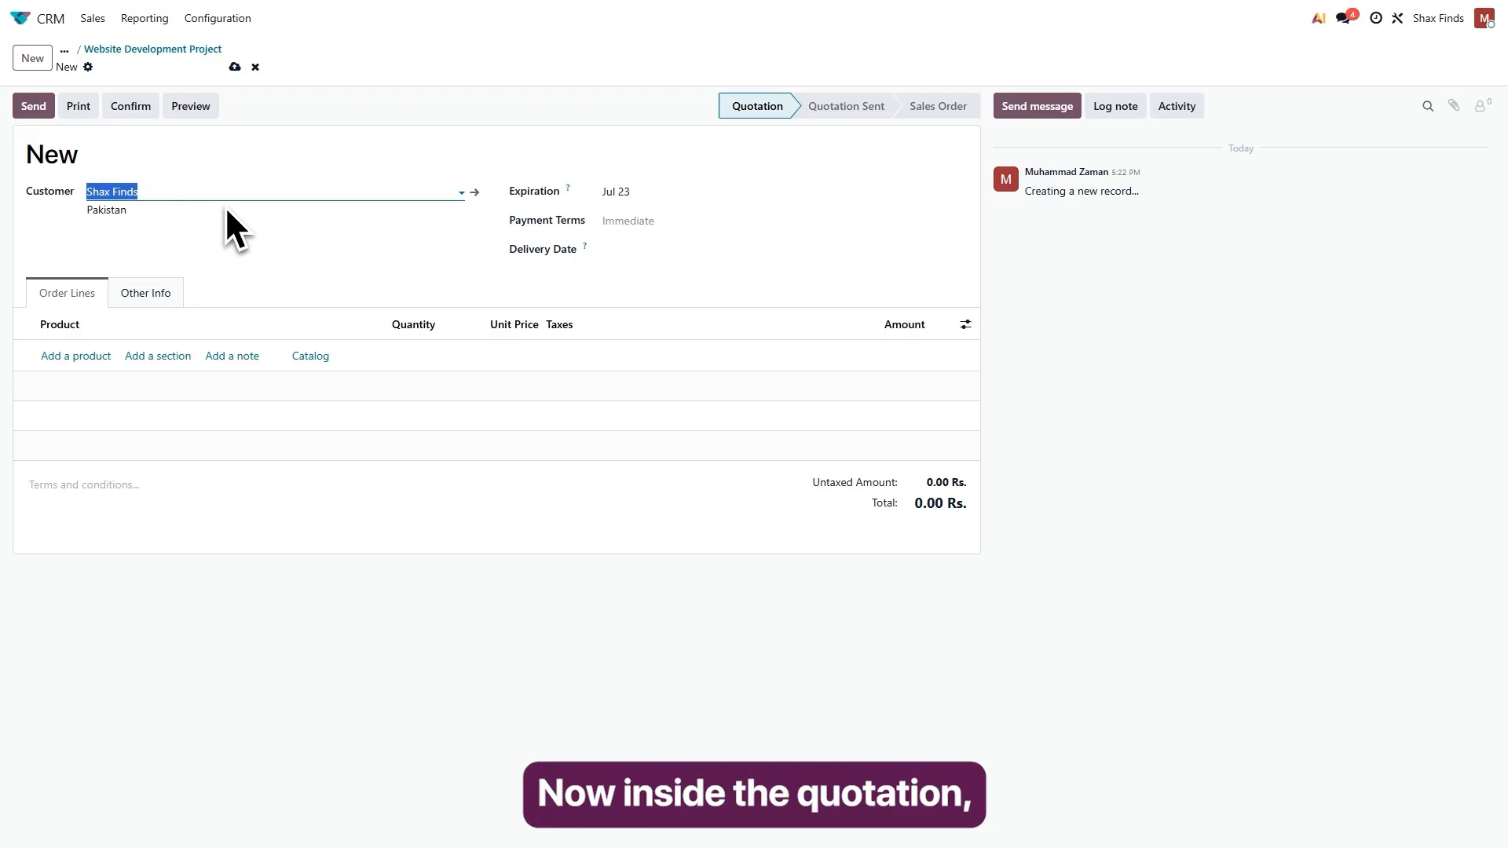
Add a quotation line for a newly created product named Website Development Package, with a sales price of 5000 Rs.
left_click(352, 236)
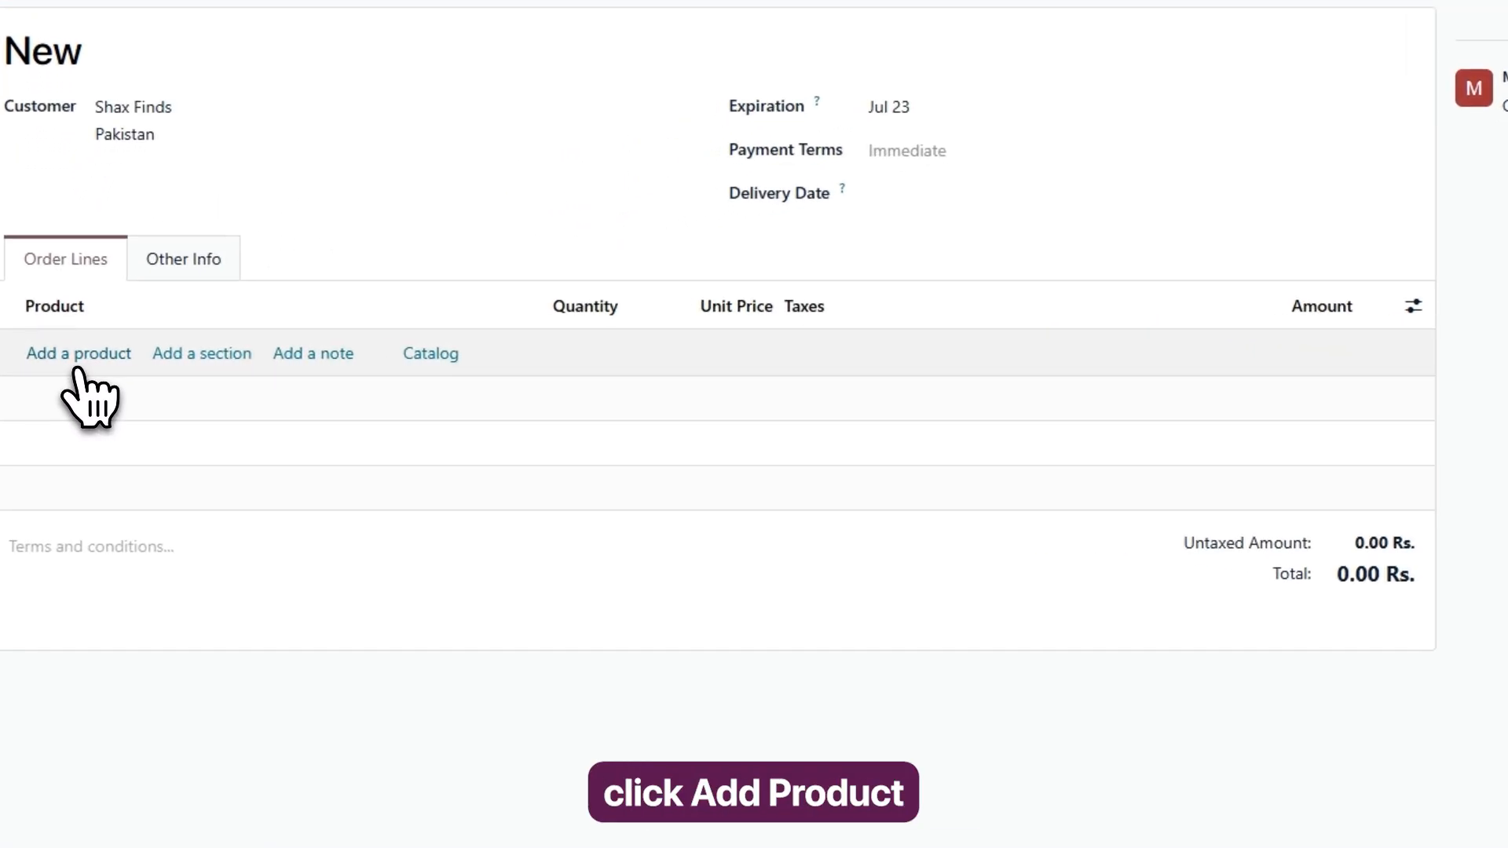
left_click(76, 355)
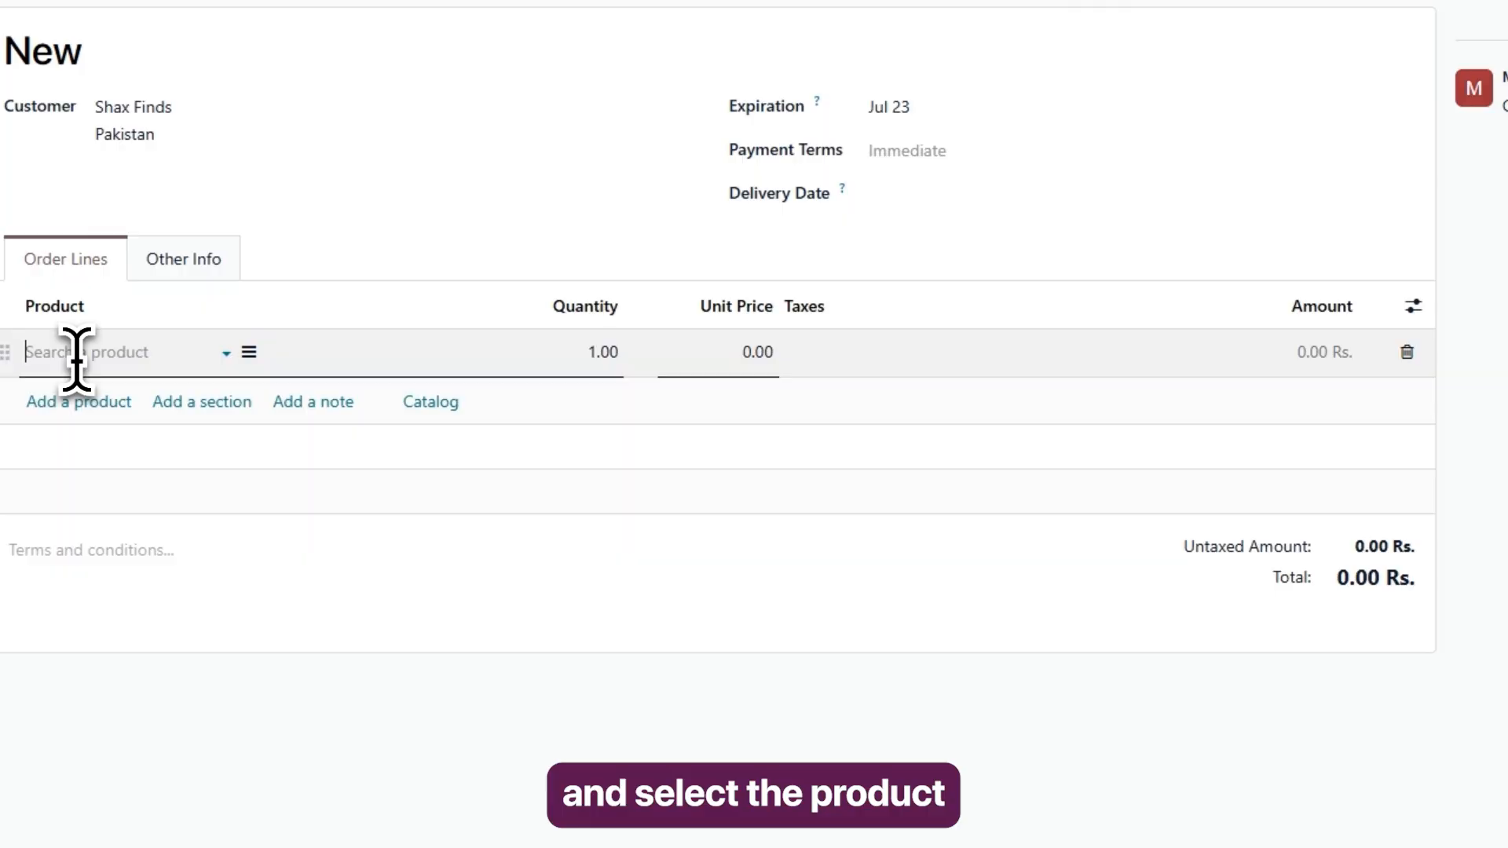
left_click(75, 358)
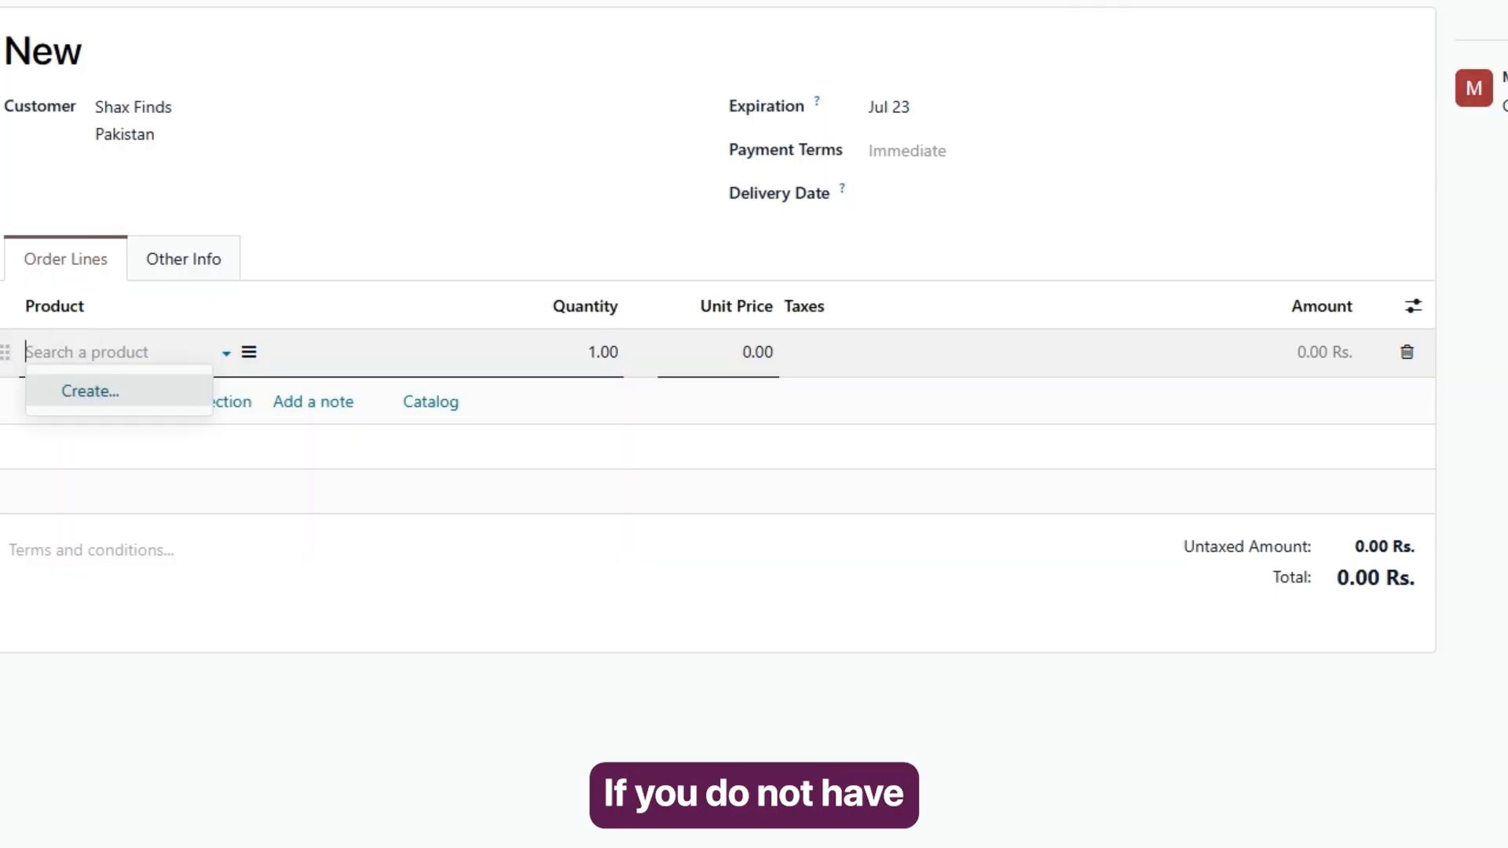
left_click(91, 393)
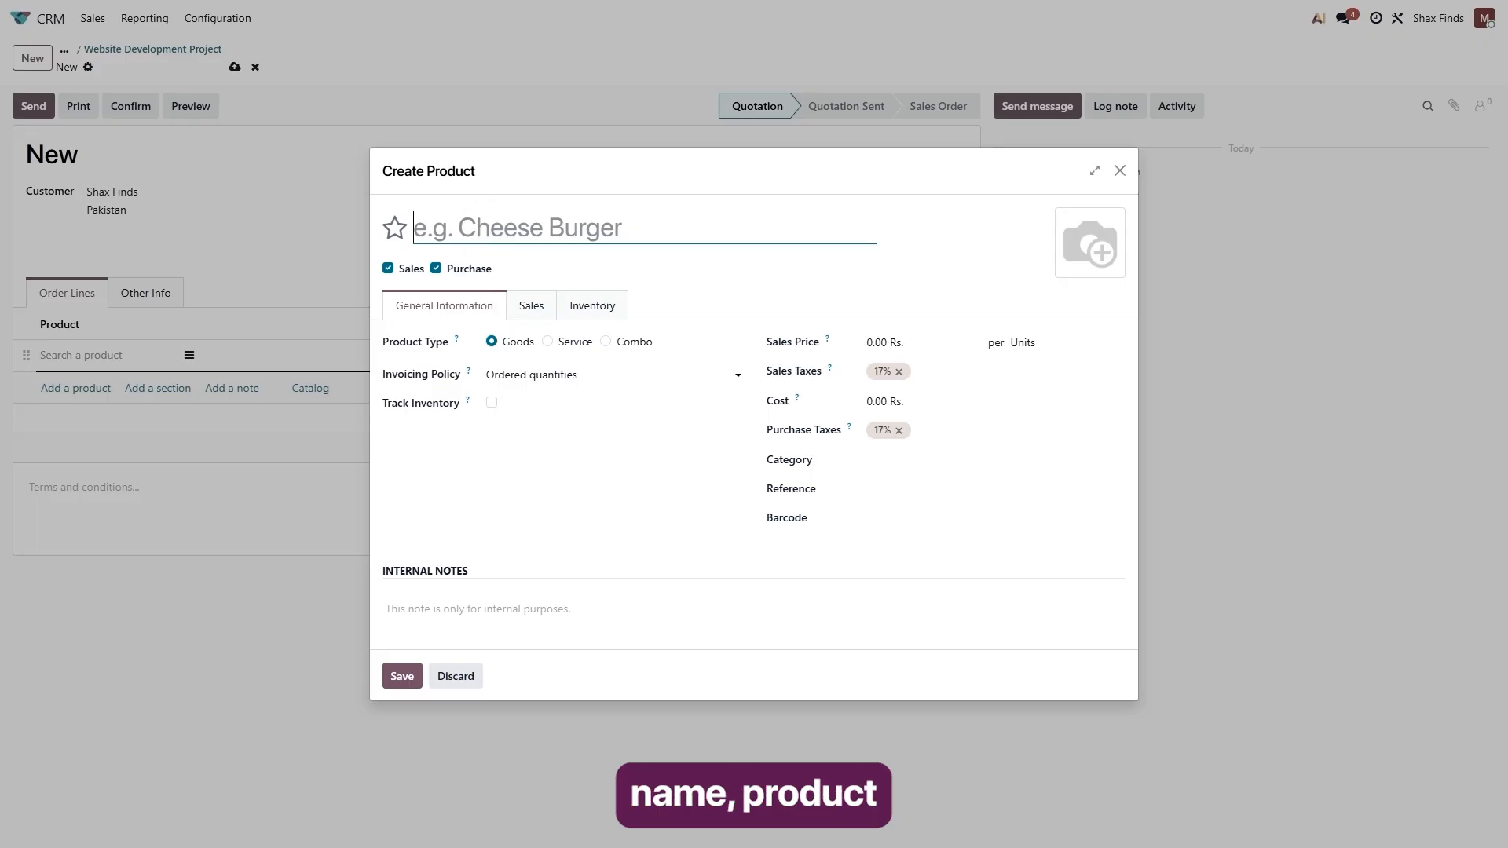
type("Website Development Package")
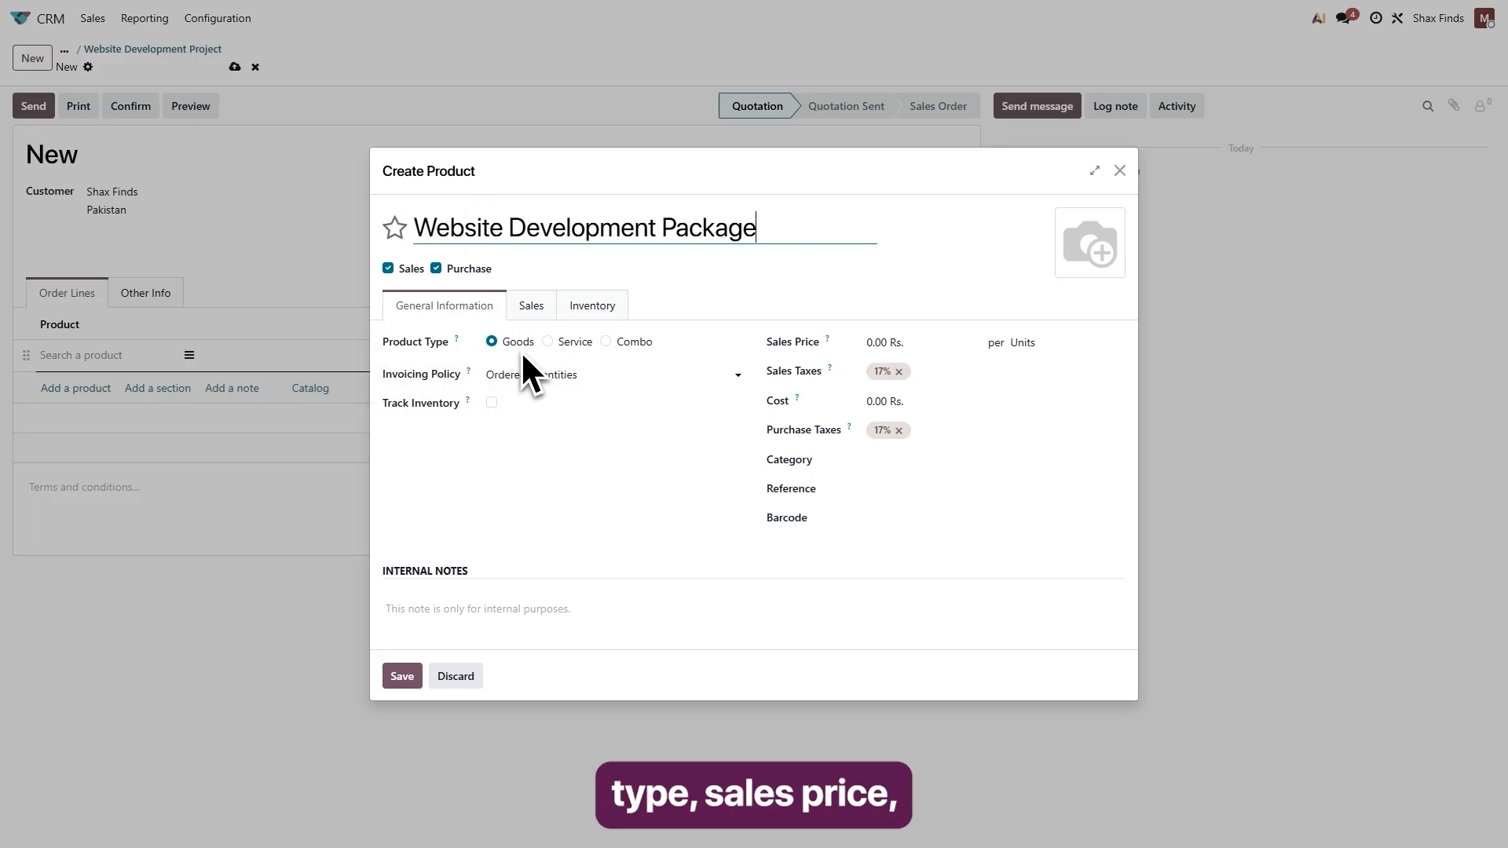
left_click(884, 343)
type("5000")
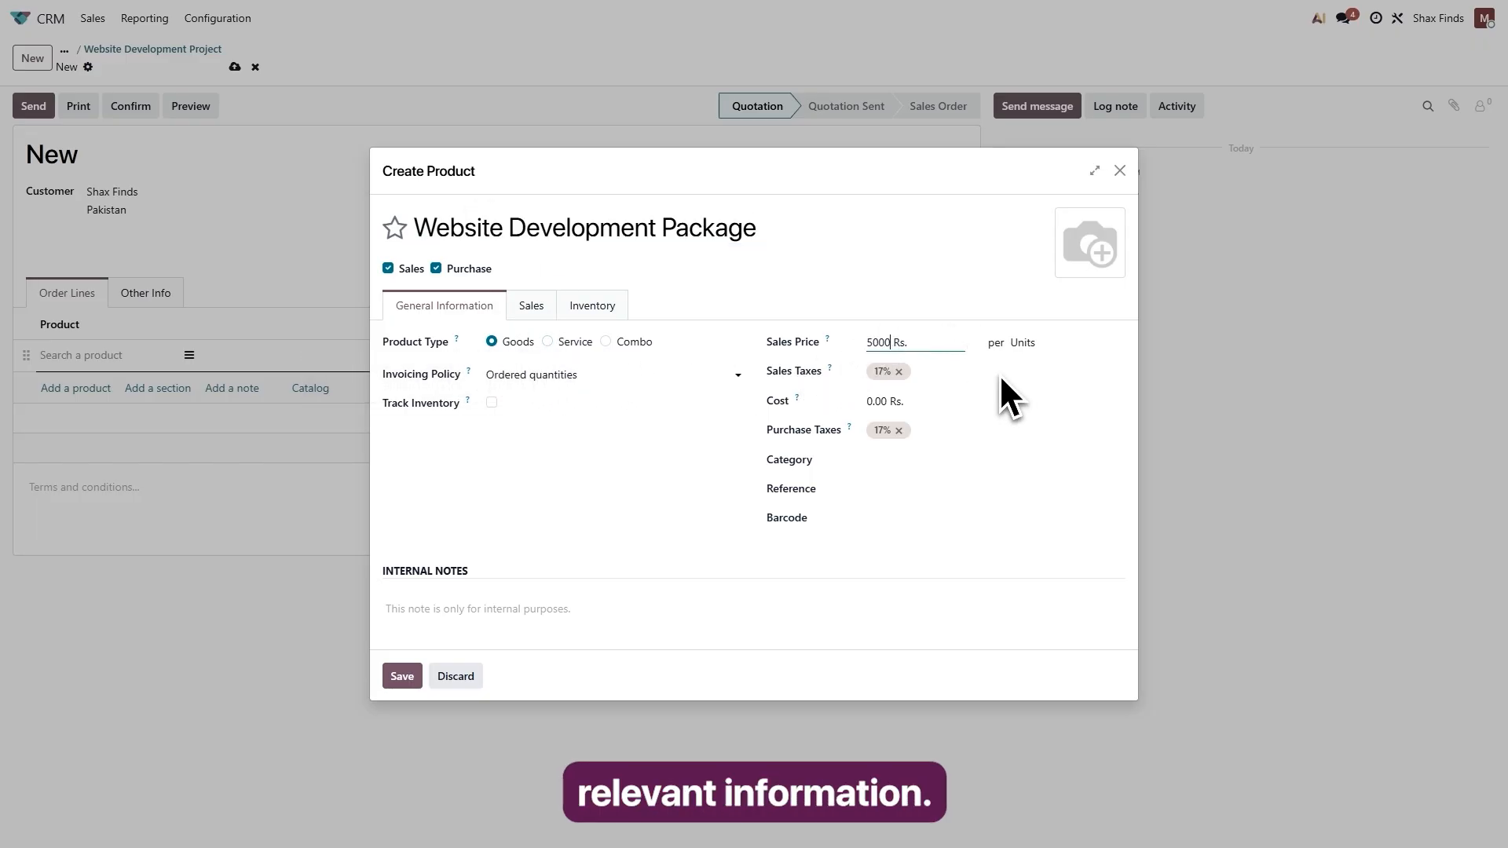
left_click(1012, 393)
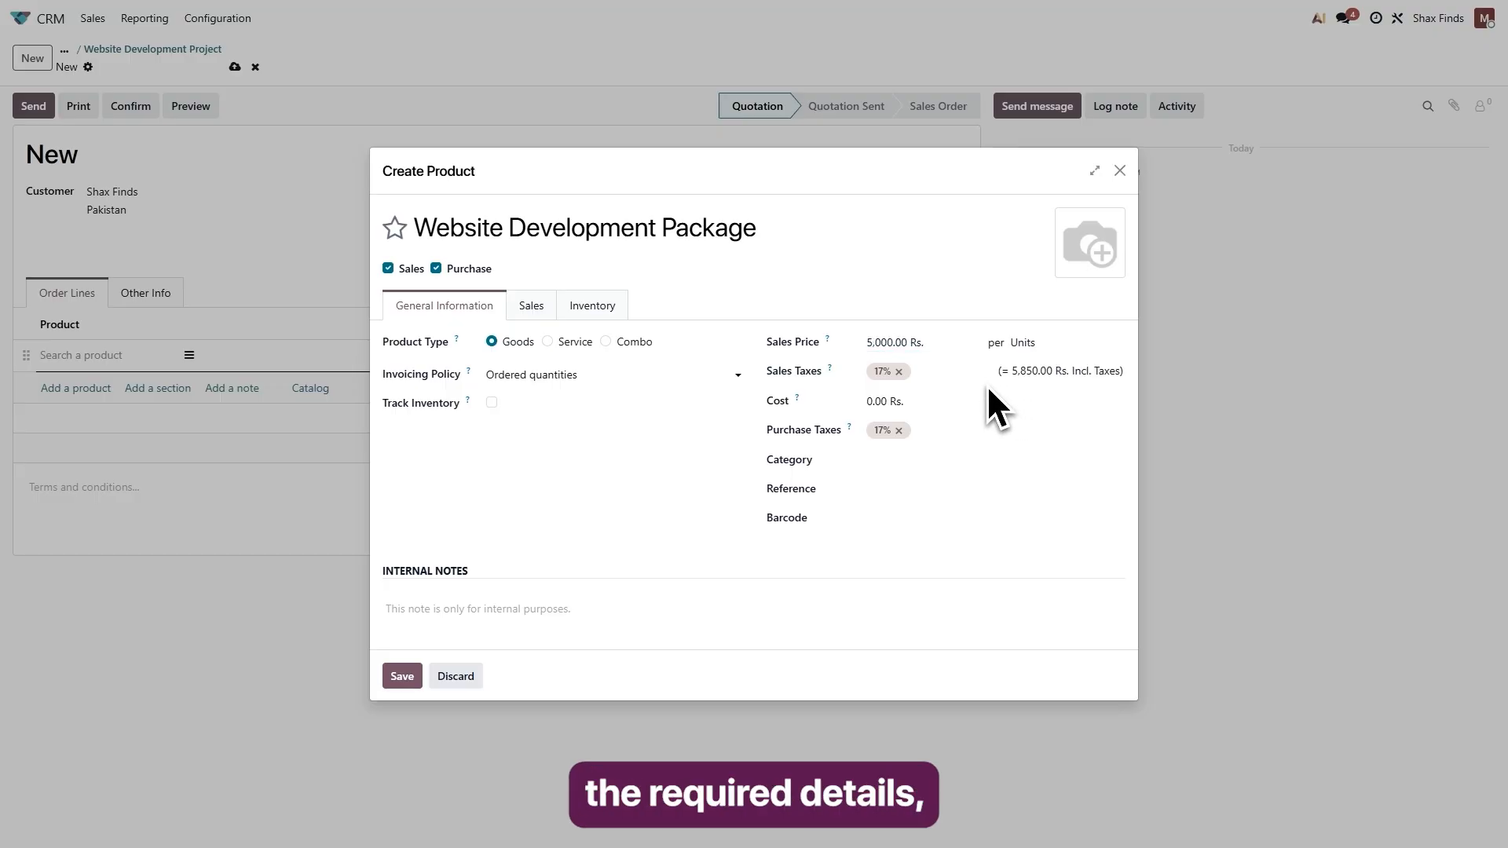
left_click(402, 677)
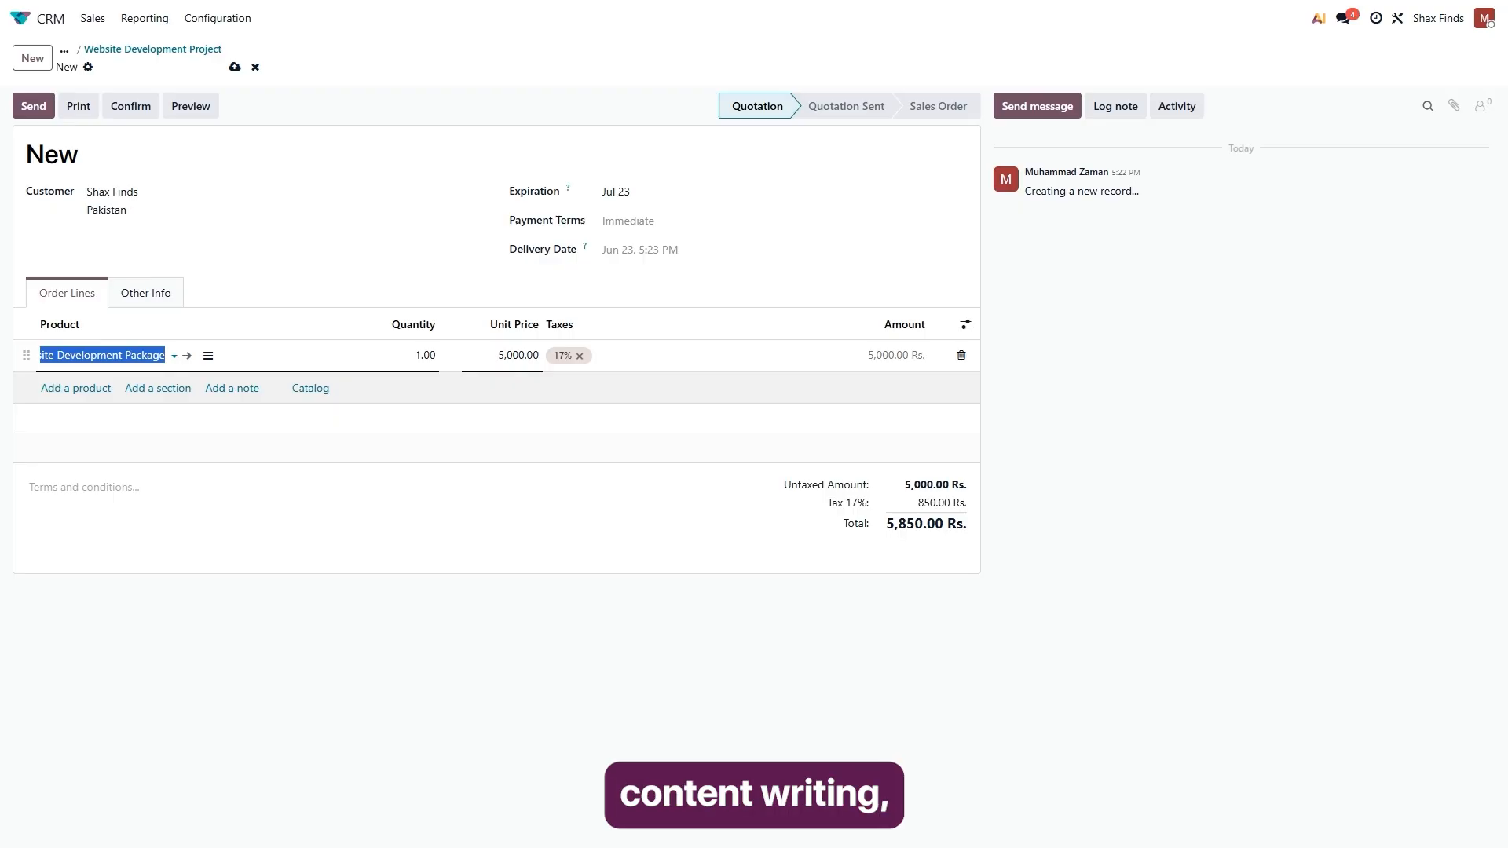
Email the quotation with its PDF to the first suggested contact, accepting the proposed document layout.
left_click(39, 110)
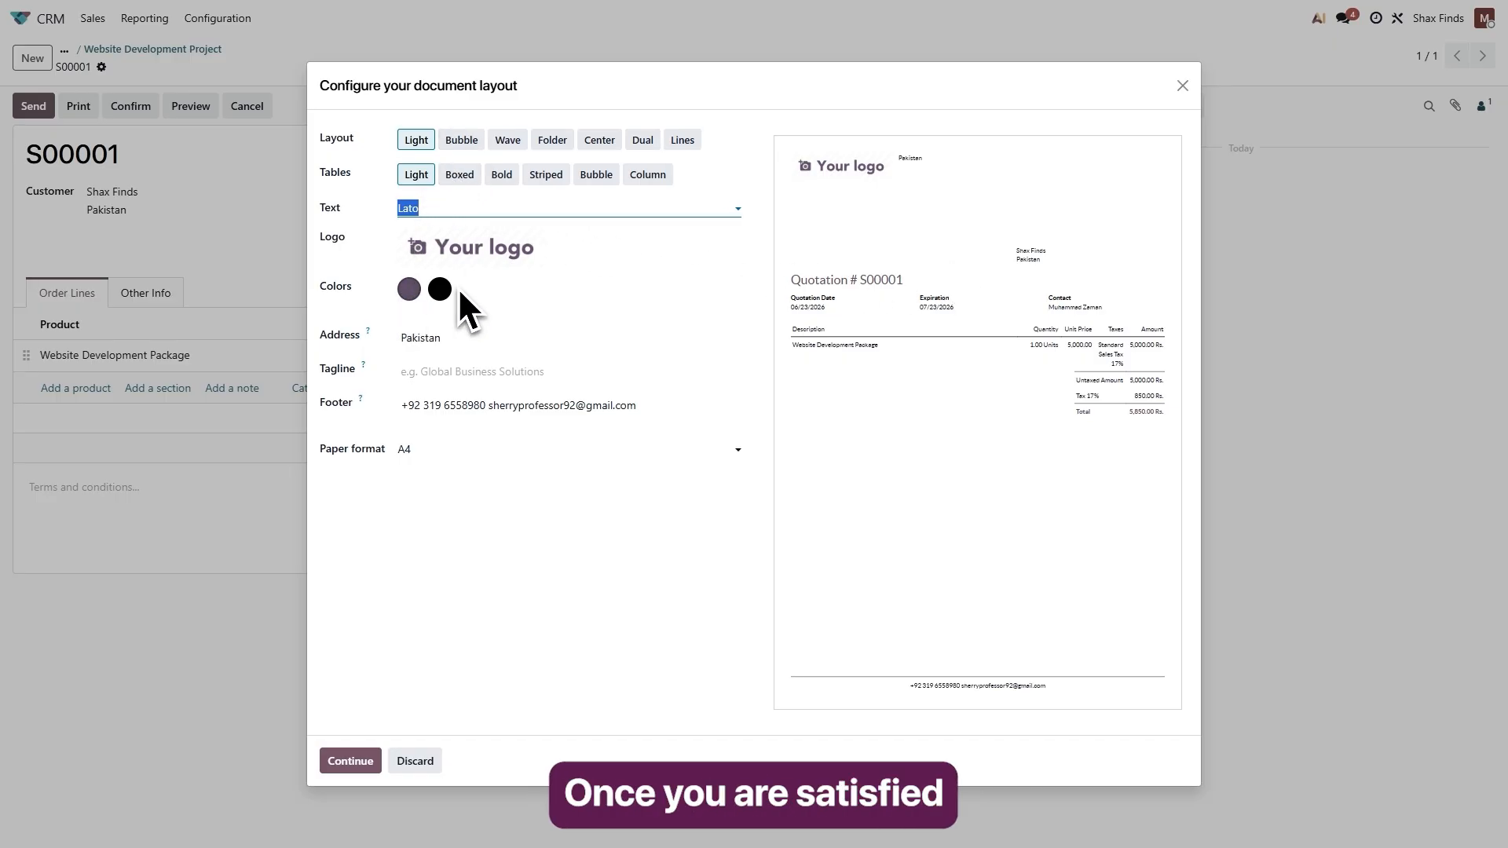
left_click(352, 762)
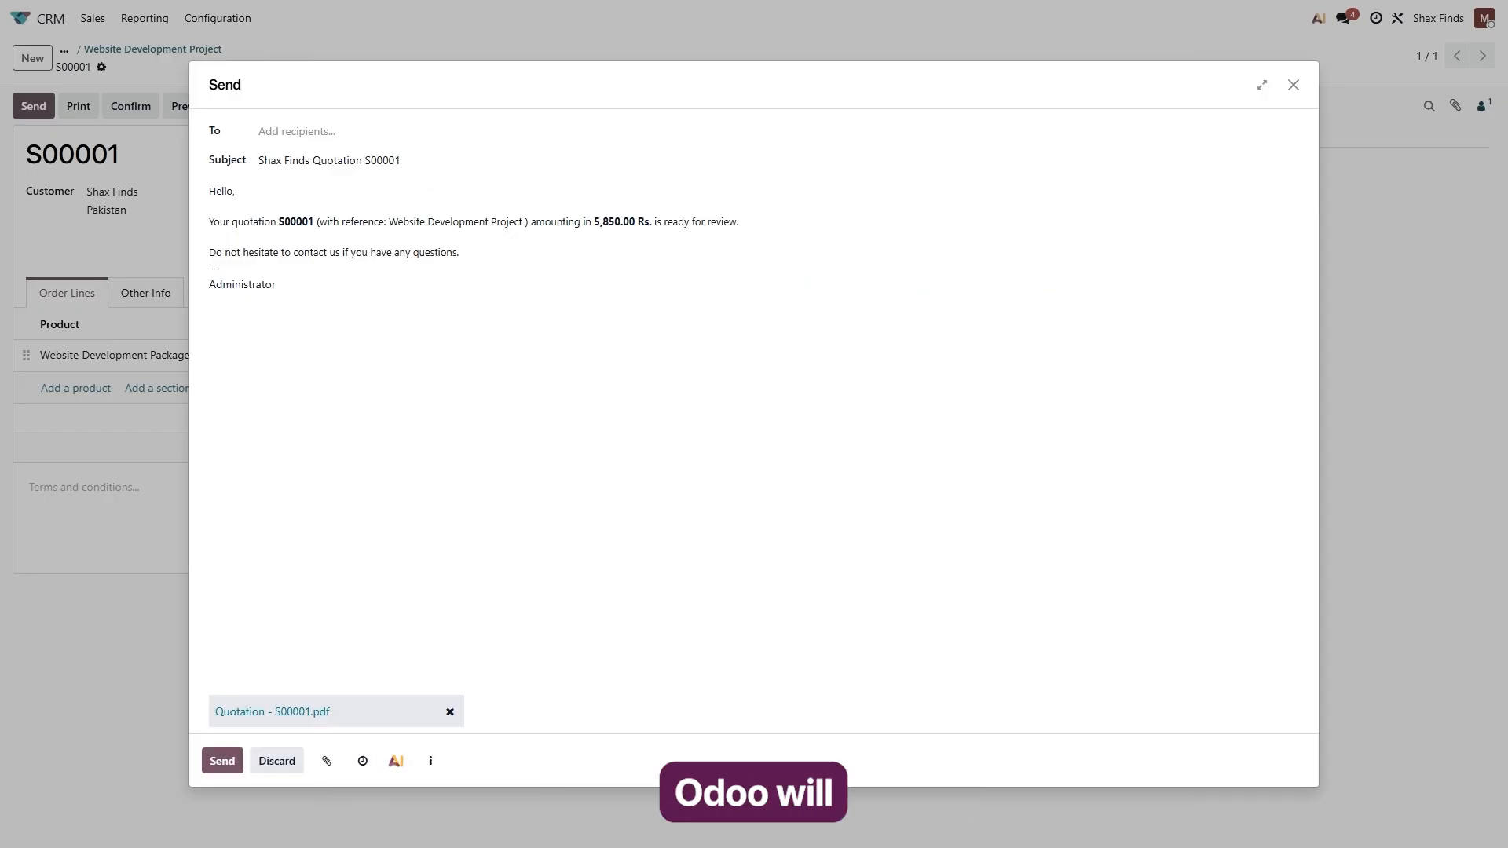
left_click(294, 133)
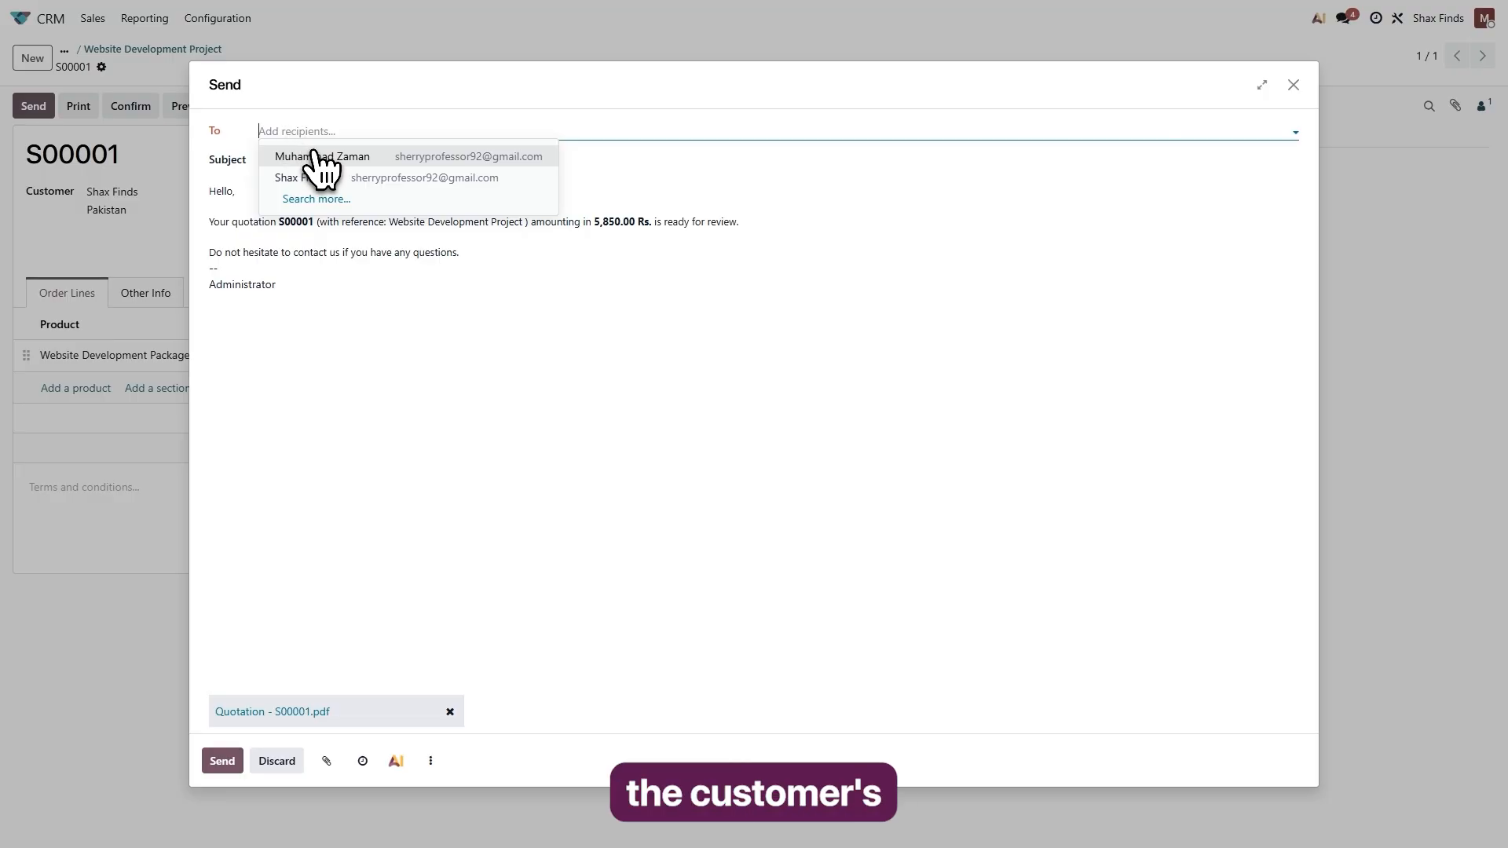
left_click(316, 156)
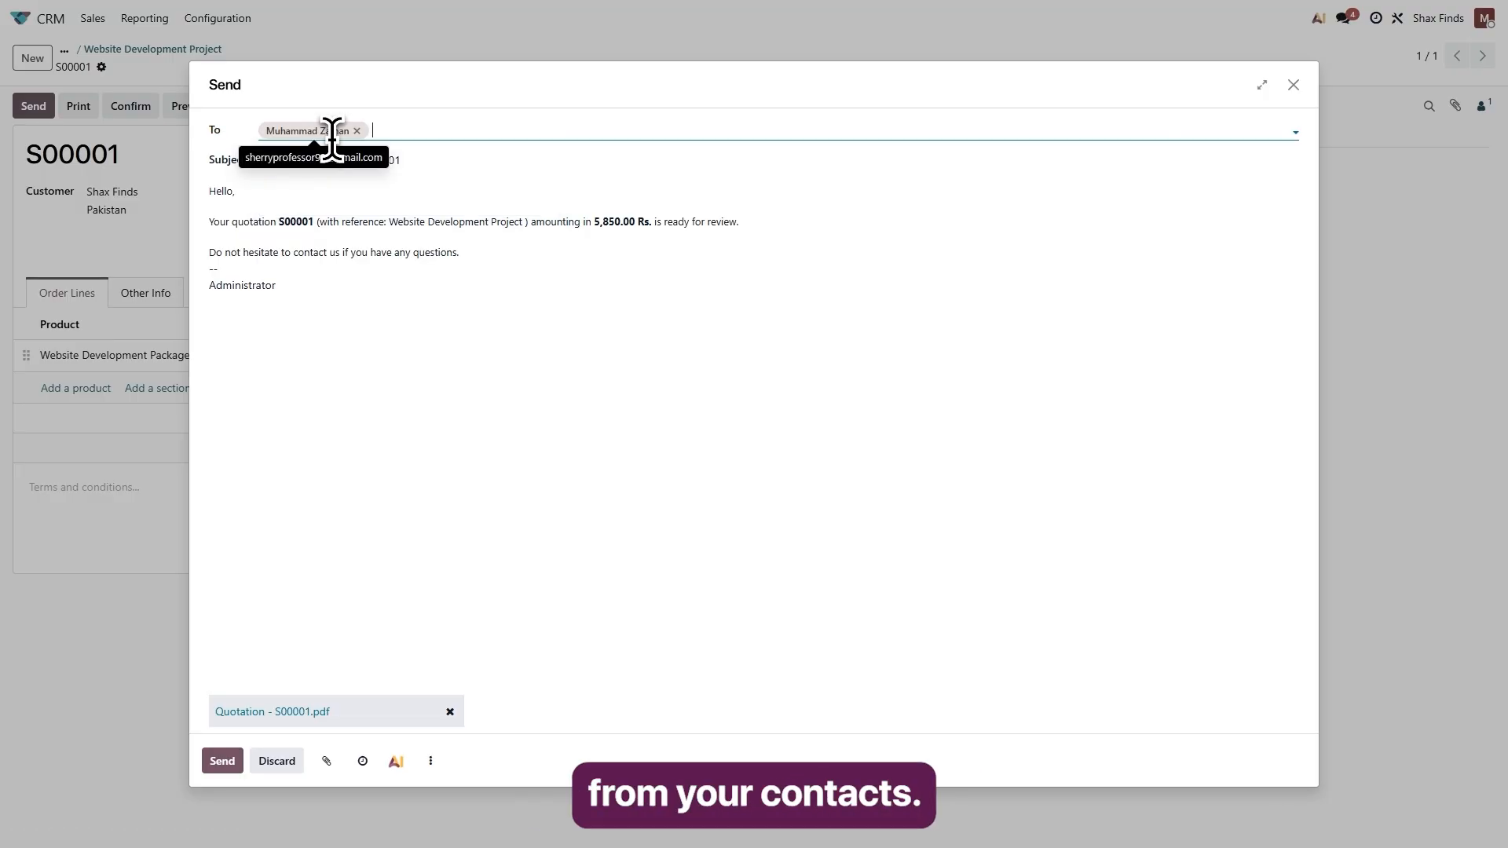
left_click(222, 761)
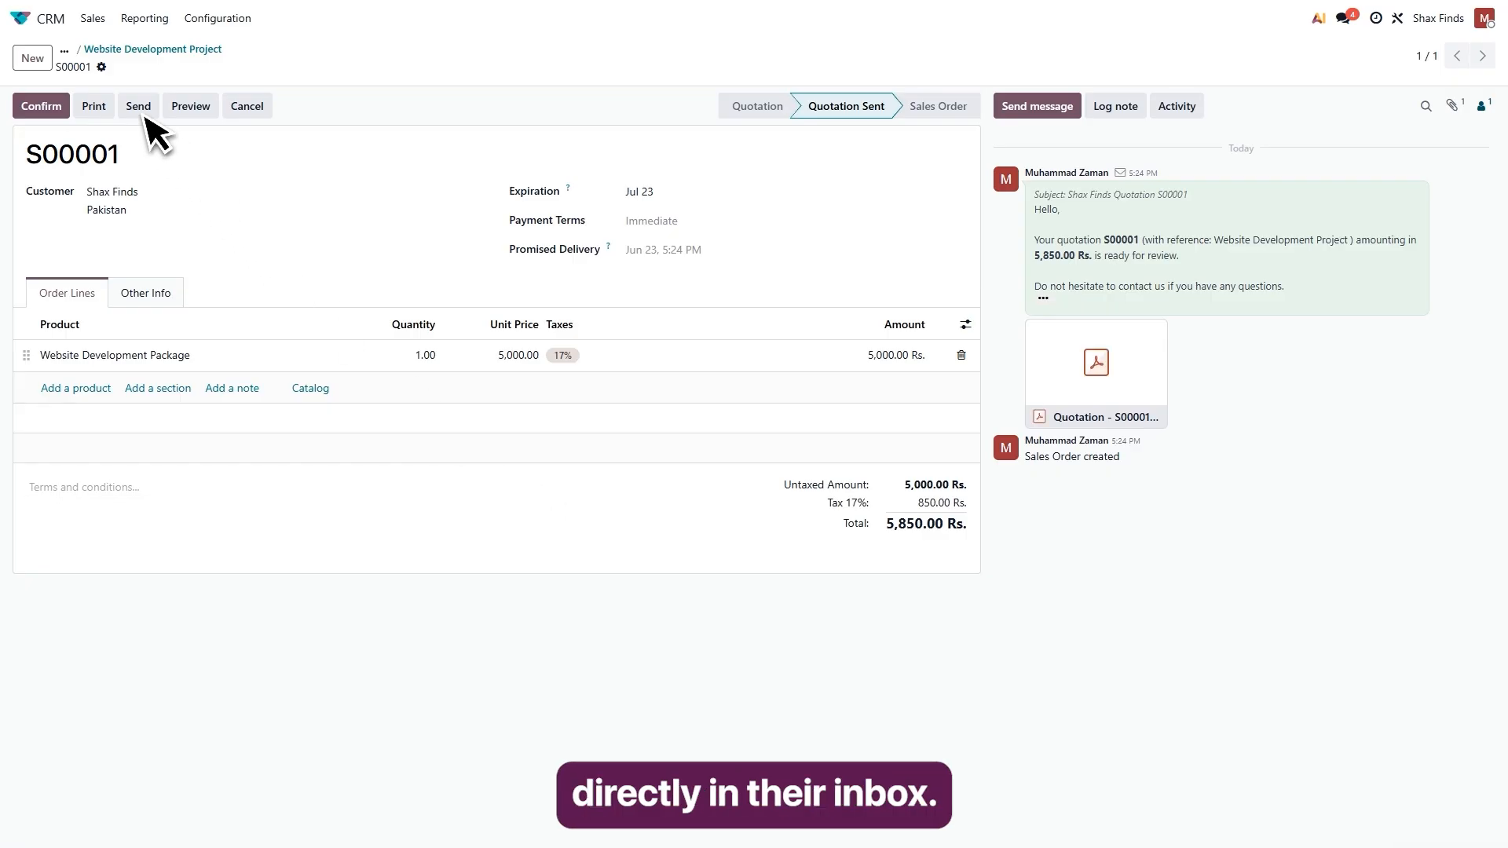
Reopen the quotation through the Website Development Project opportunity in My Pipeline and confirm it as a sales order.
left_click(103, 28)
left_click(122, 50)
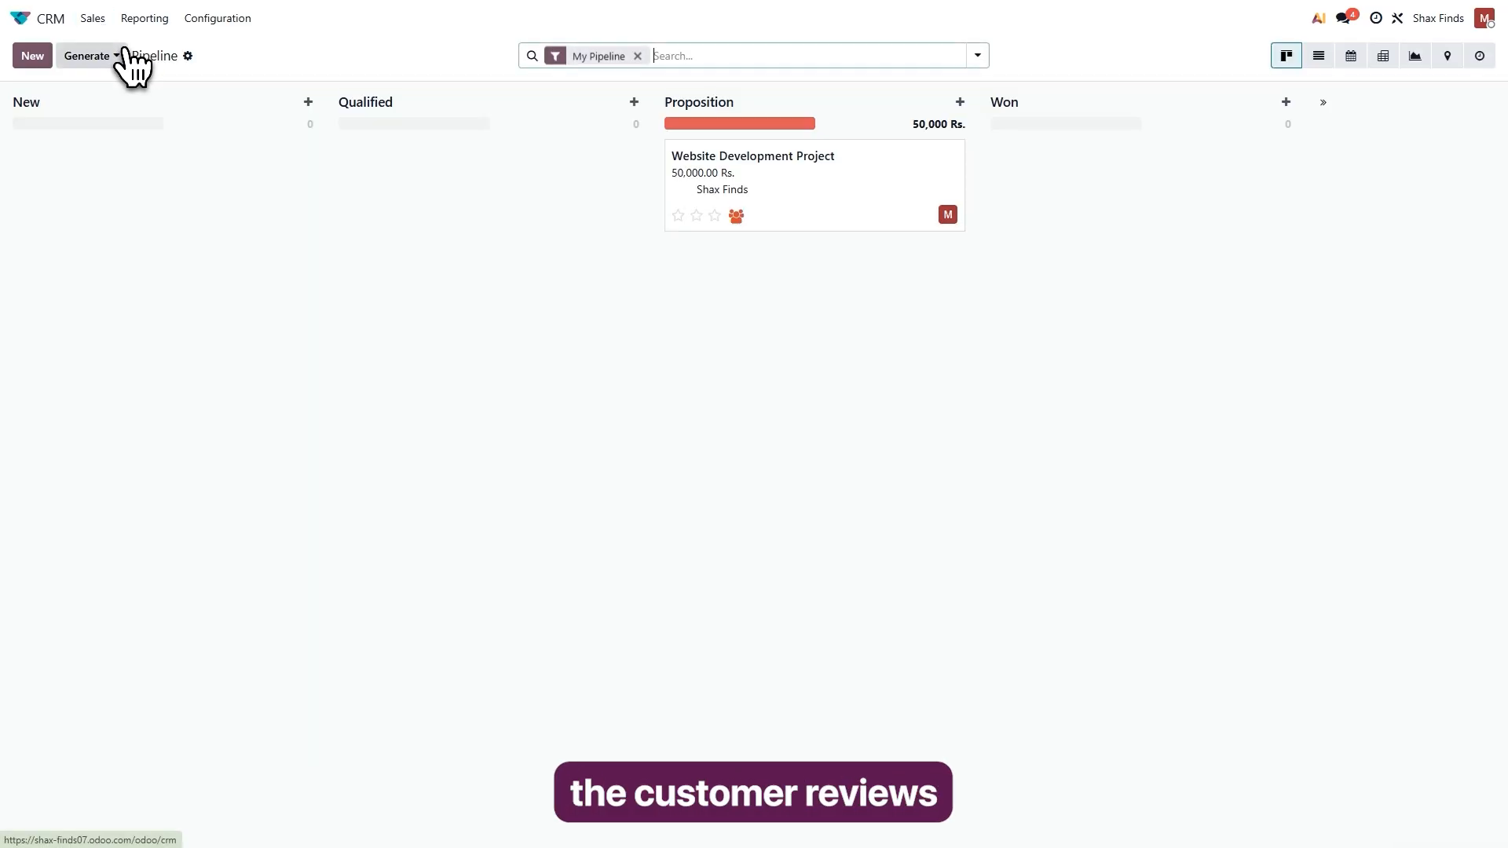
left_click(761, 182)
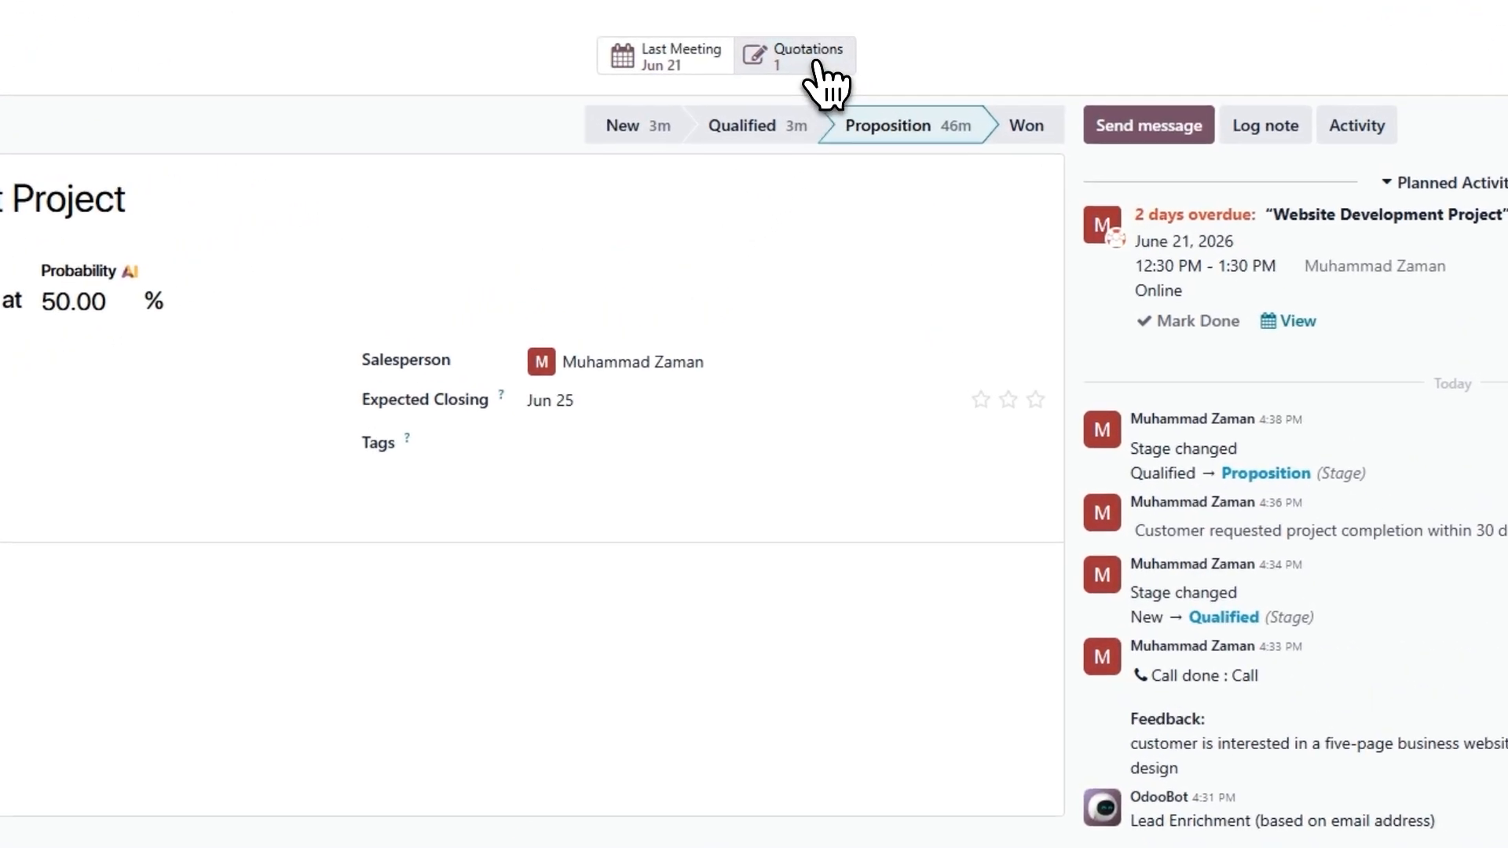
left_click(815, 65)
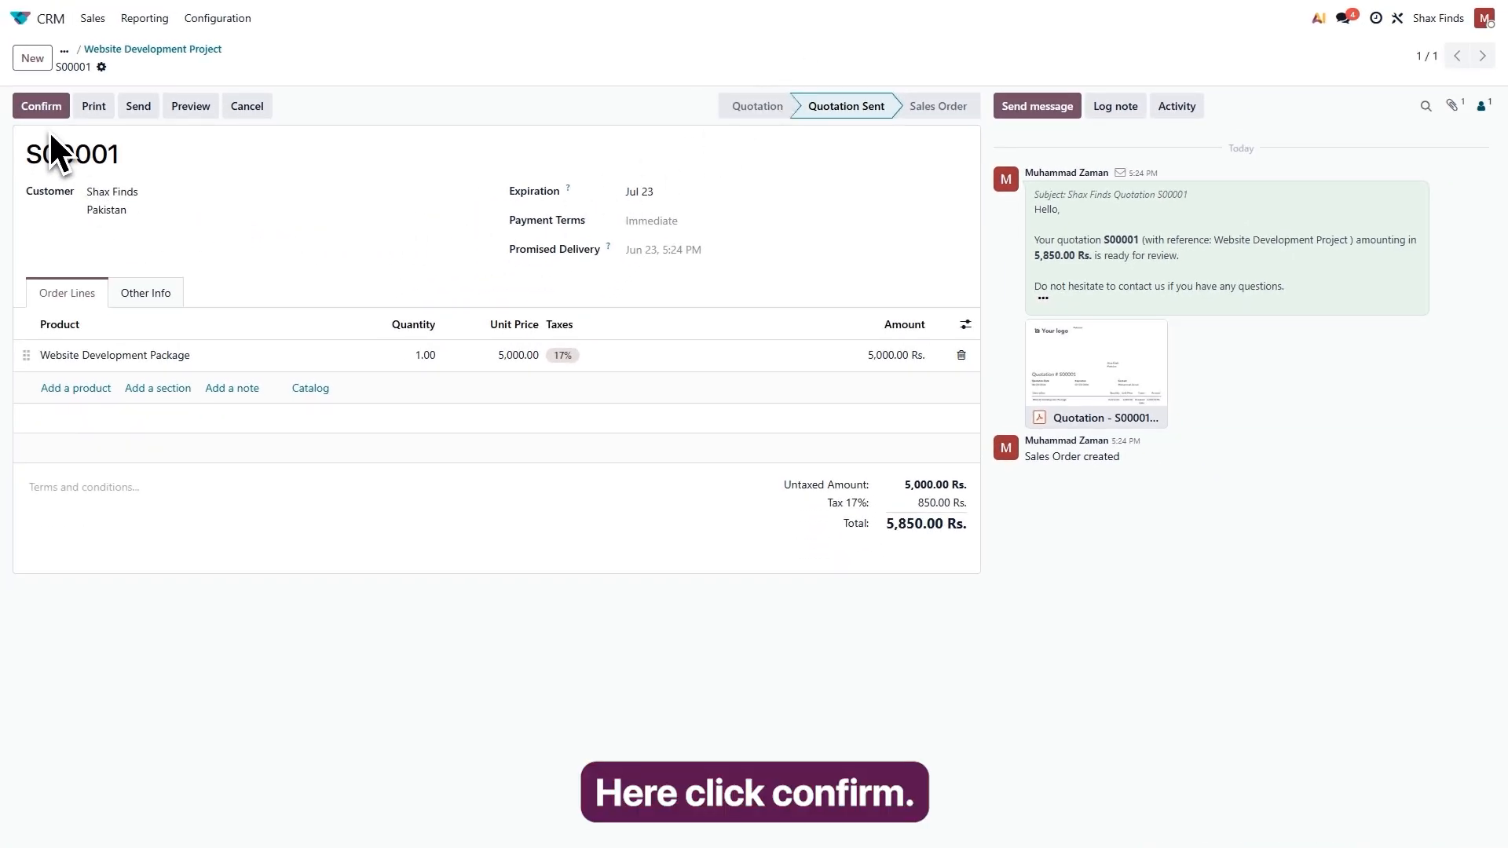
left_click(51, 114)
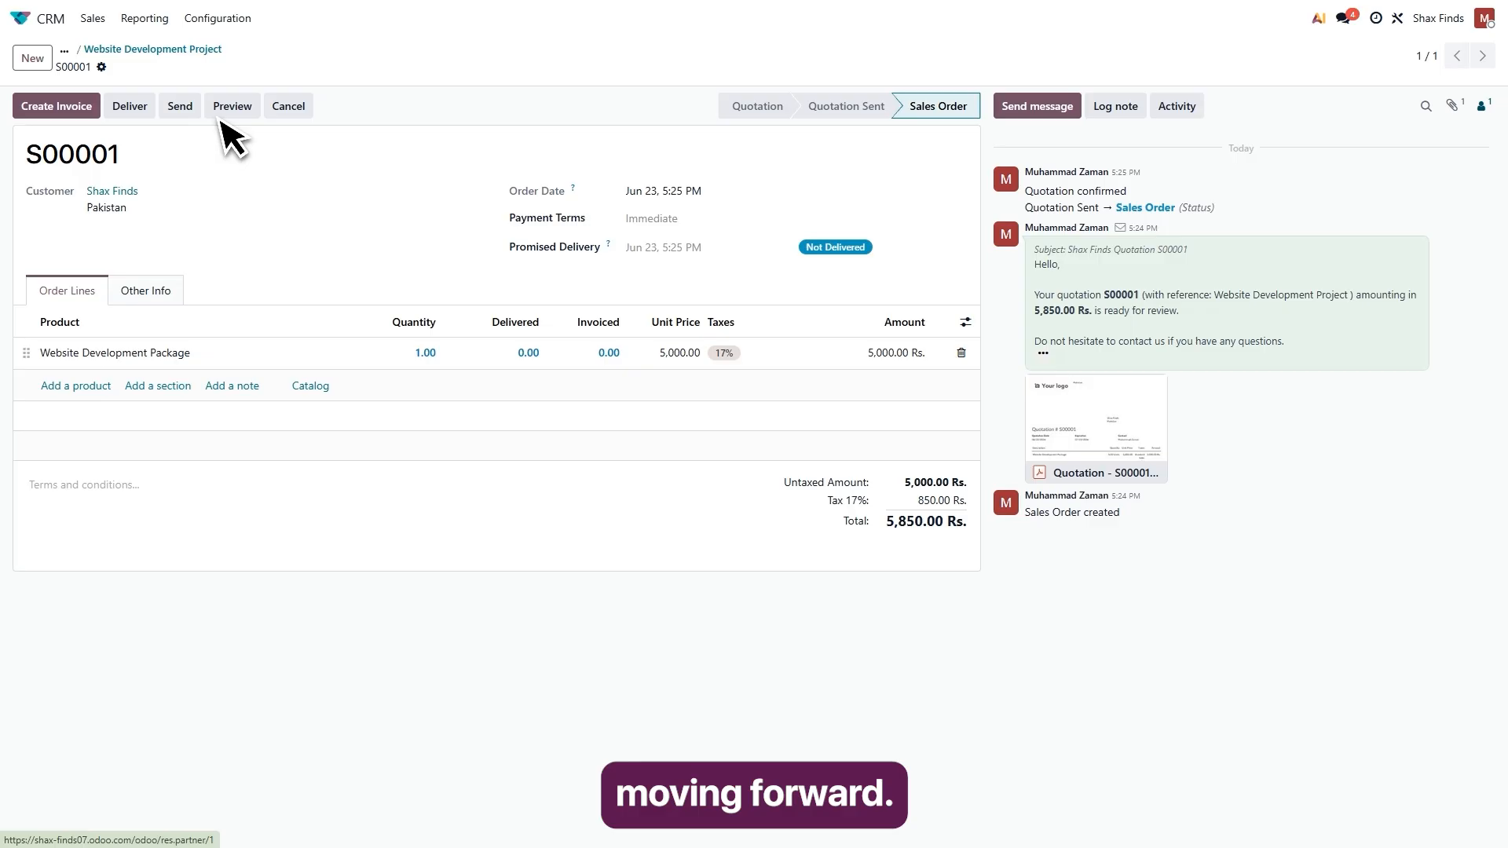
Return to My Pipeline and move the Website Development Project opportunity from Proposition to the Won stage.
left_click(94, 18)
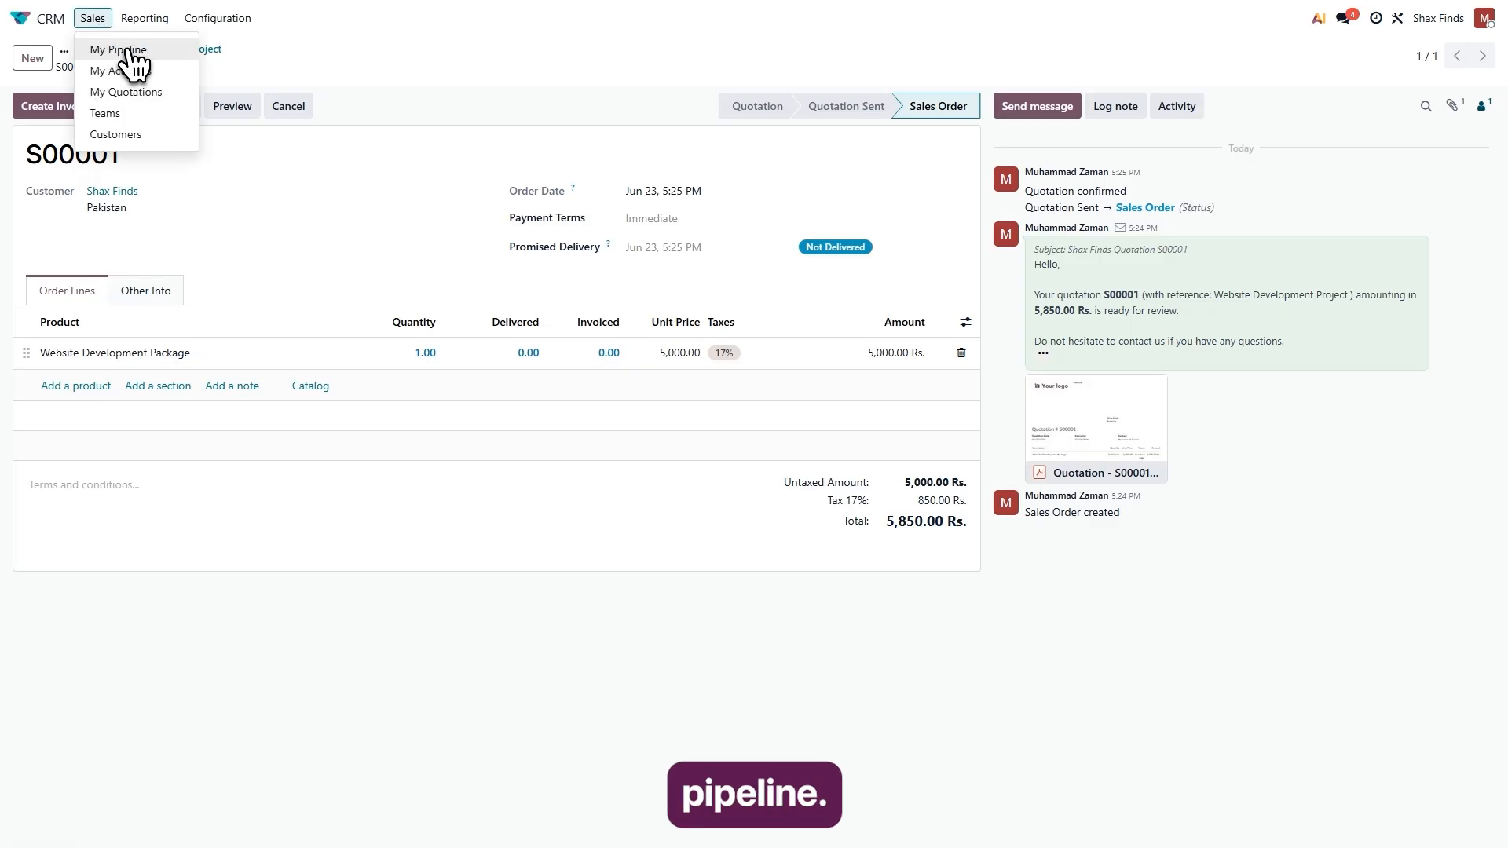
left_click(128, 57)
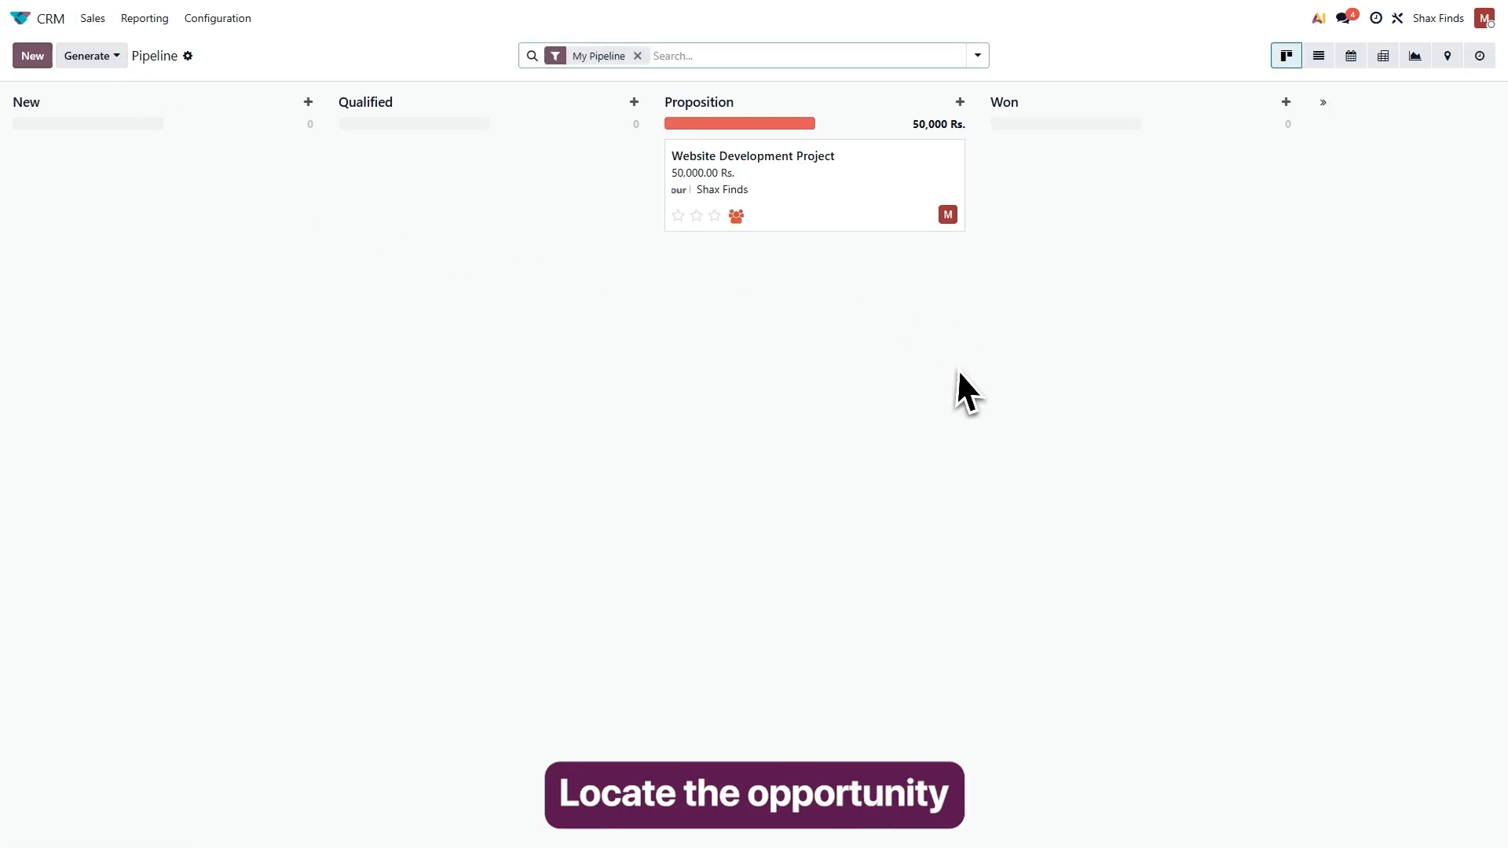
left_click_drag(791, 209, 1107, 212)
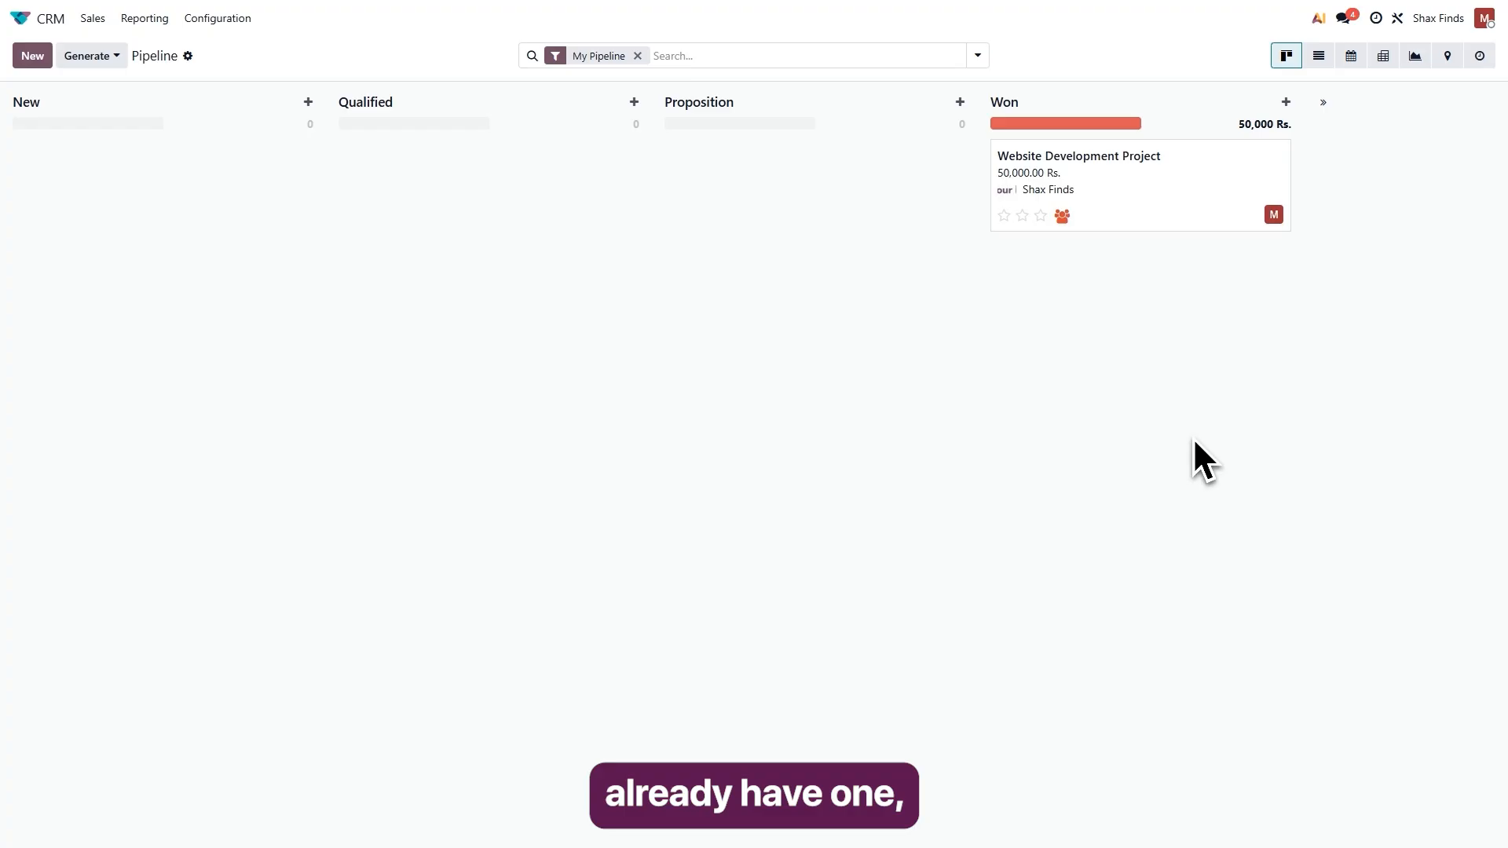
Add a pipeline stage named Lost and view it among the stages of the Website Development Project opportunity.
left_click(1323, 102)
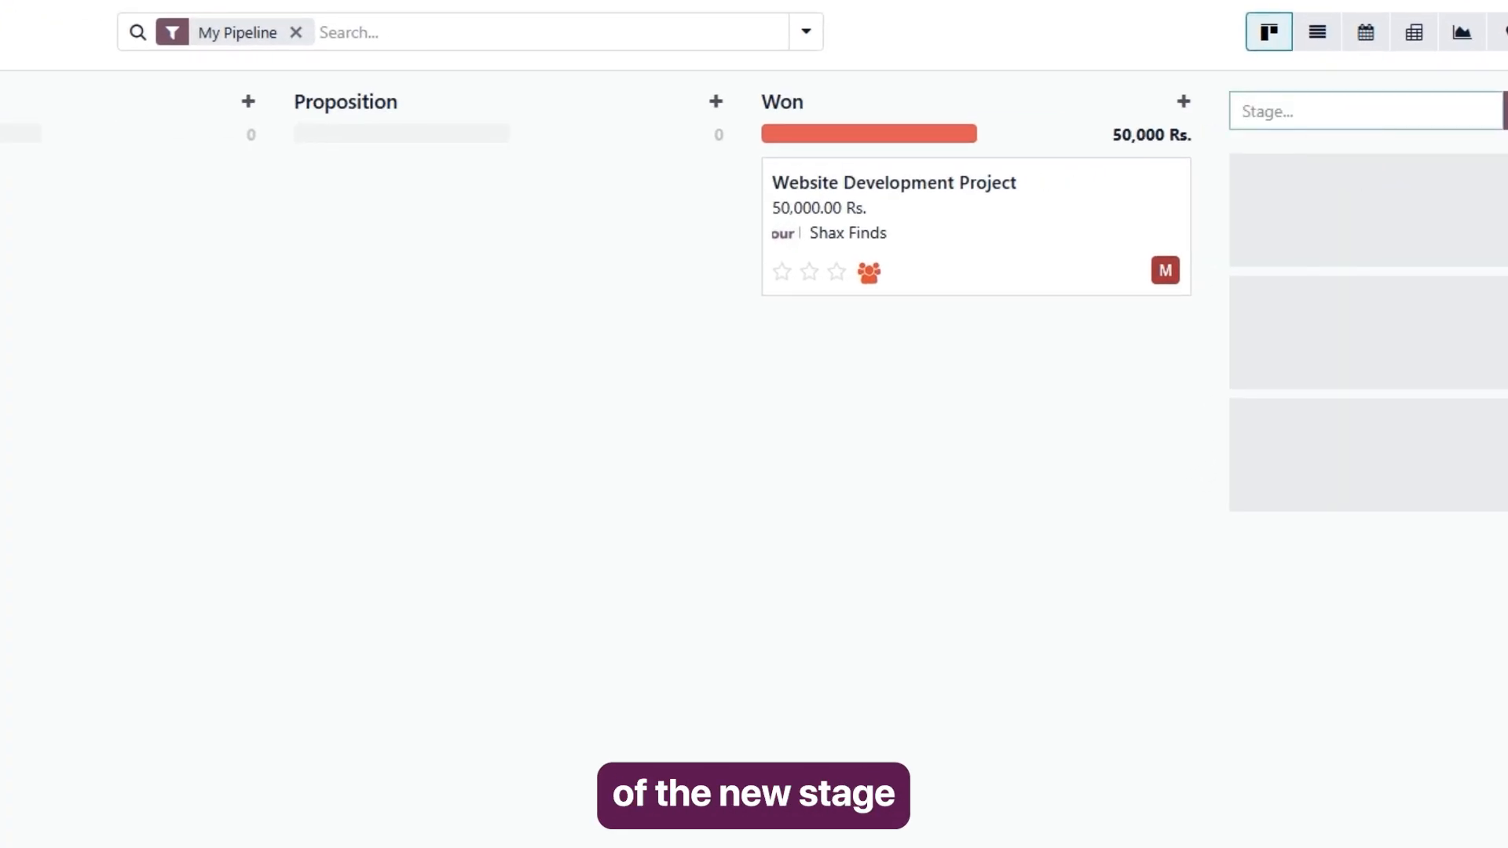
type("Lost")
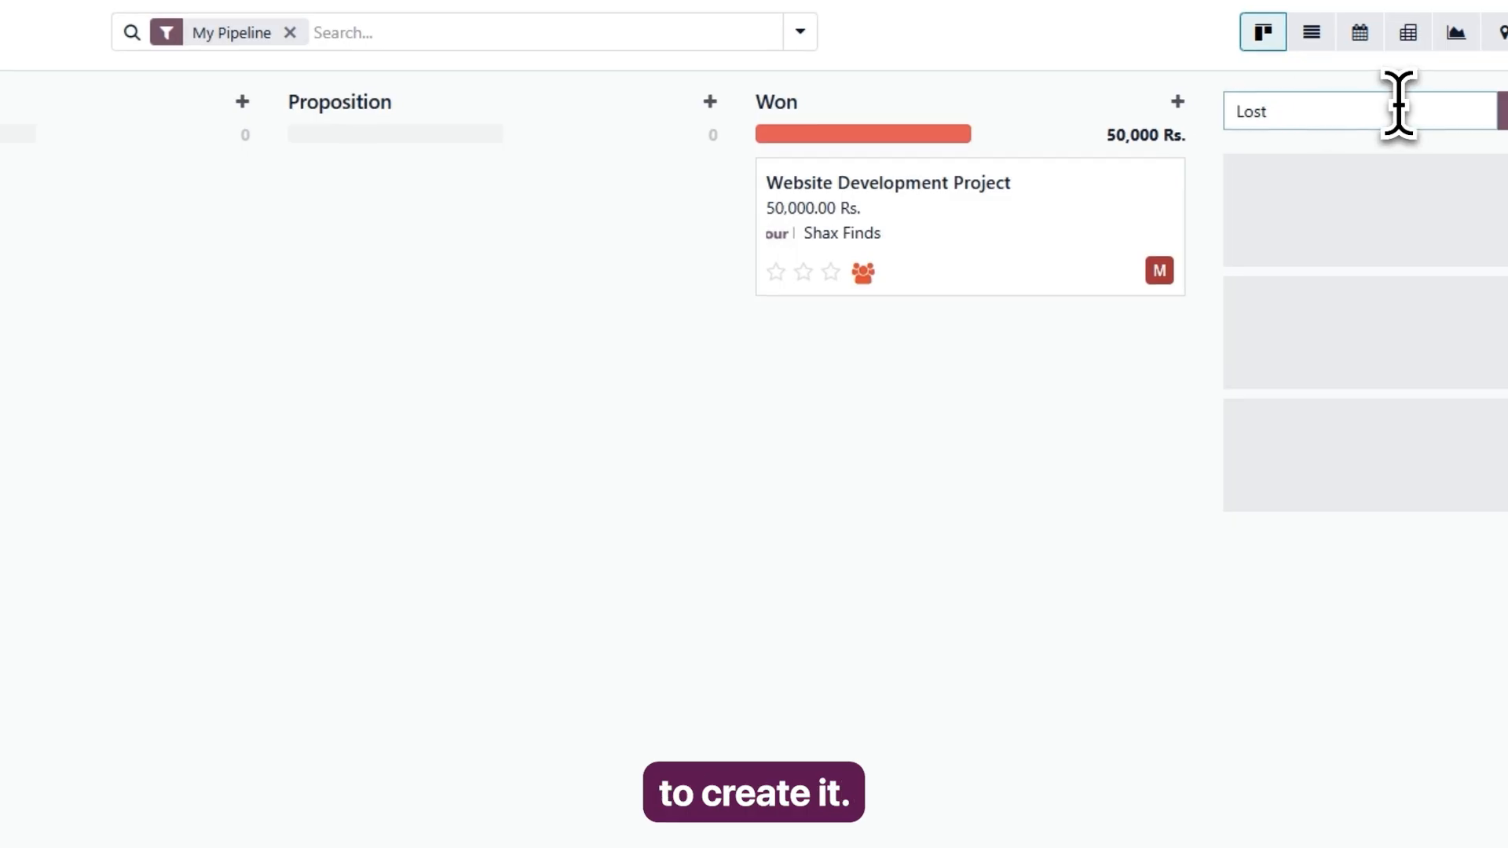
left_click(1462, 108)
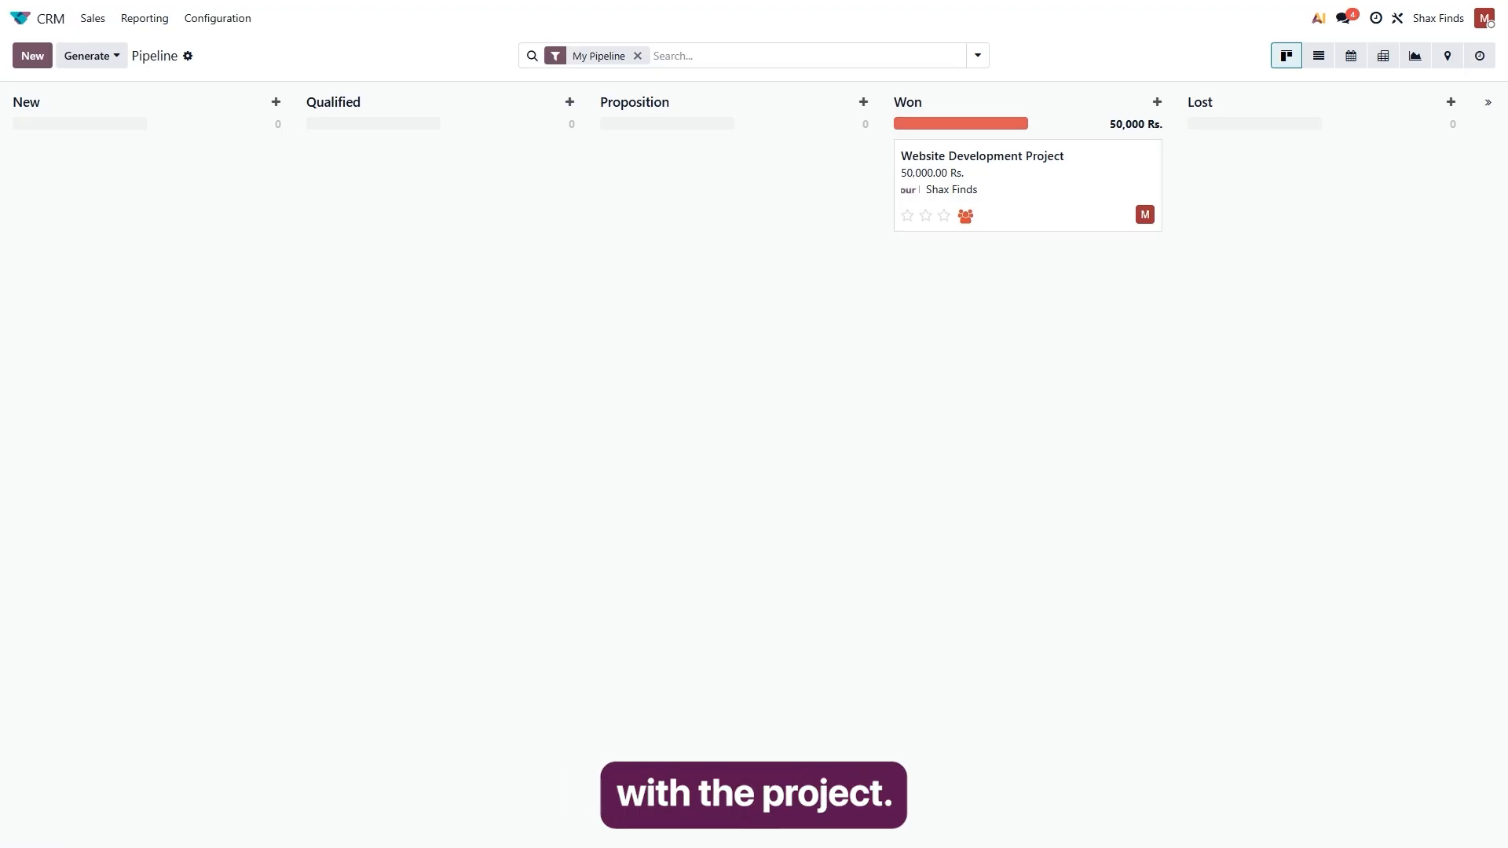
left_click(1003, 201)
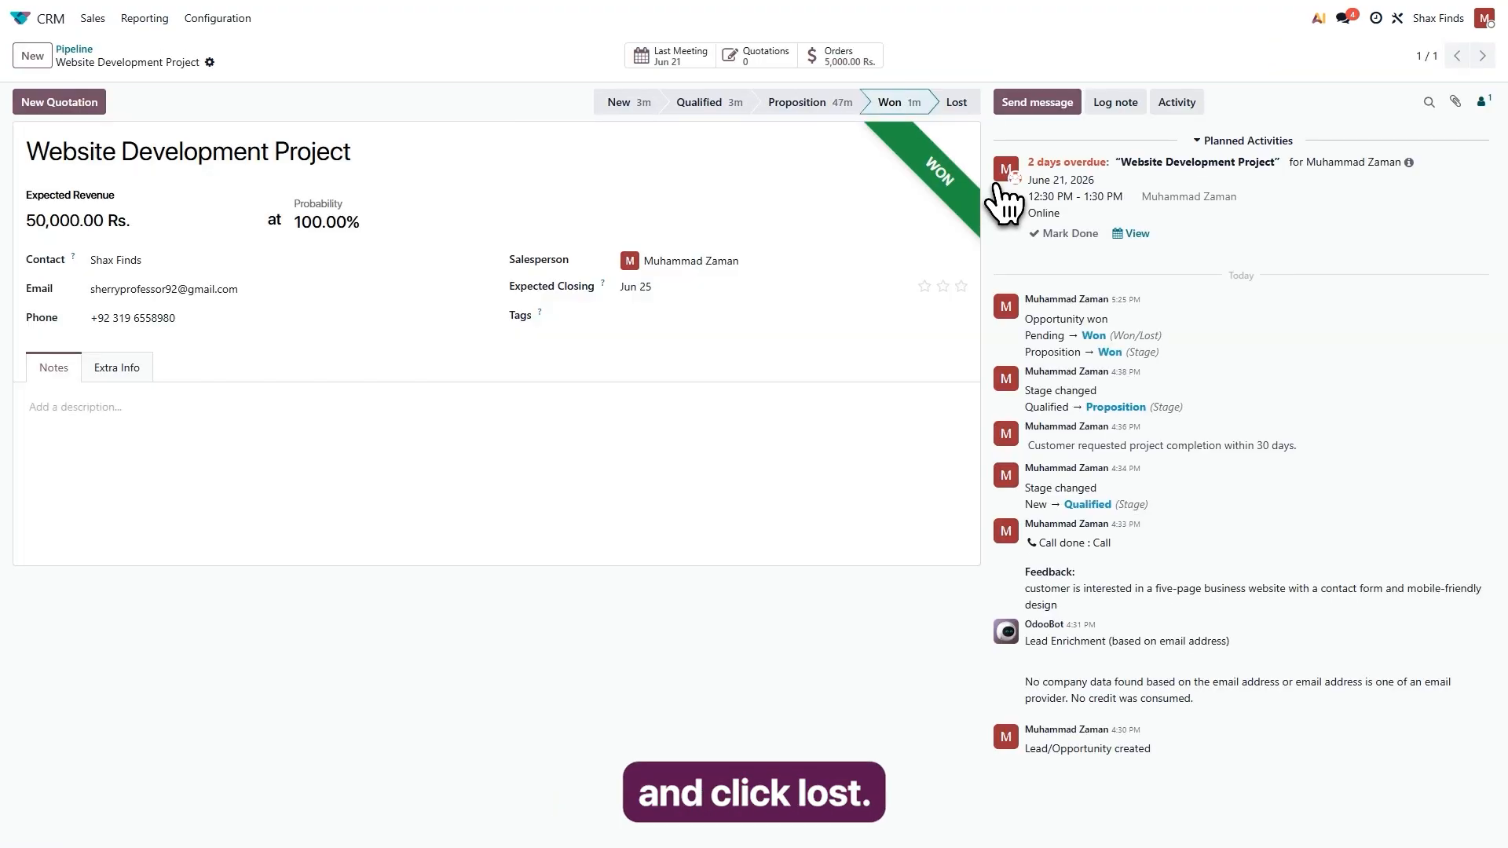
left_click(964, 107)
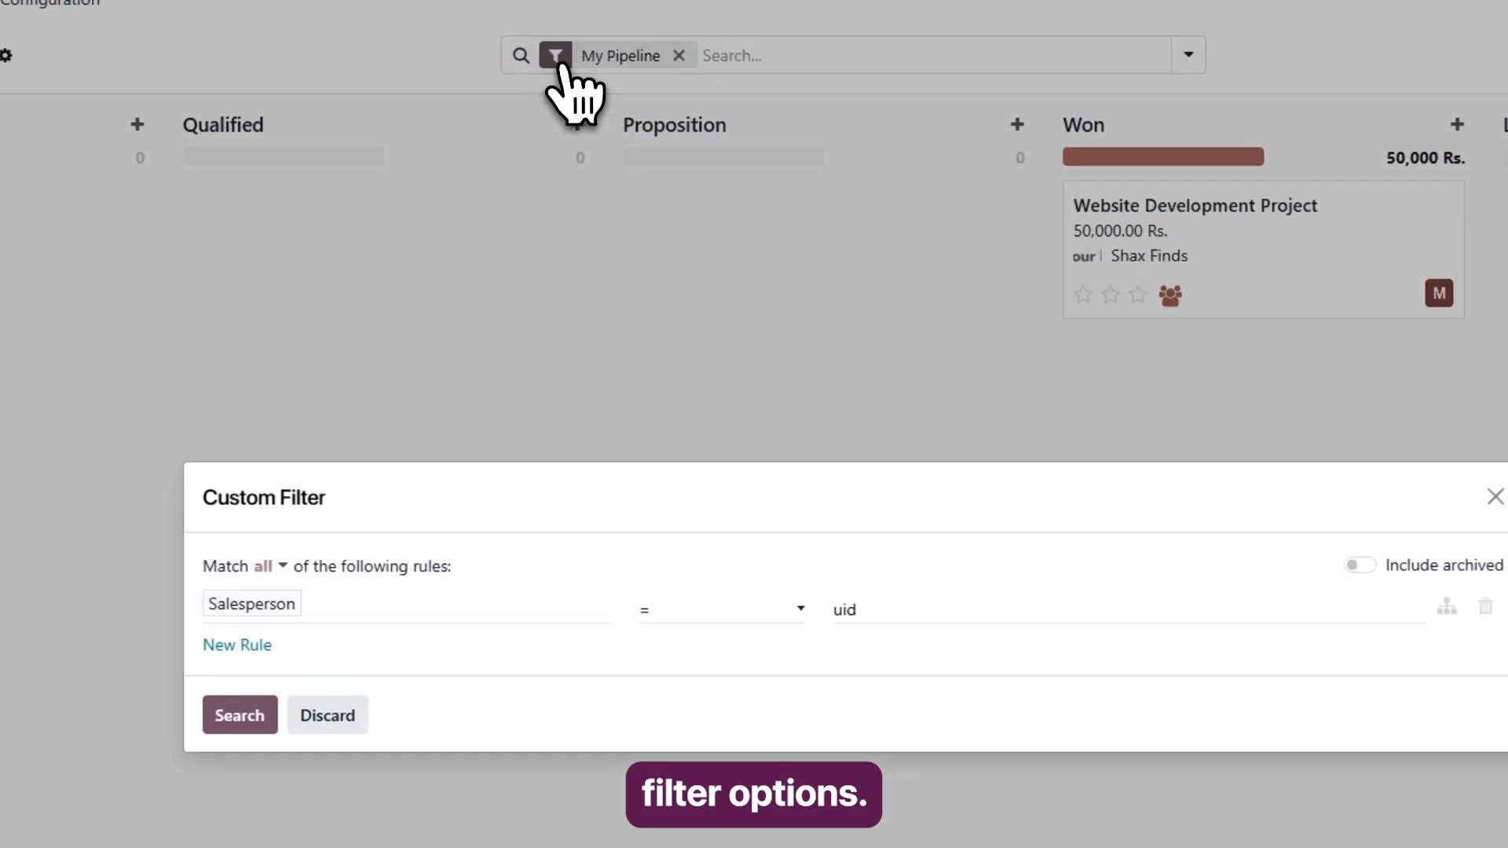
Replace the My Pipeline salesperson rule with a custom filter on Opportunity contains, leaving its value empty, and apply it.
left_click(556, 56)
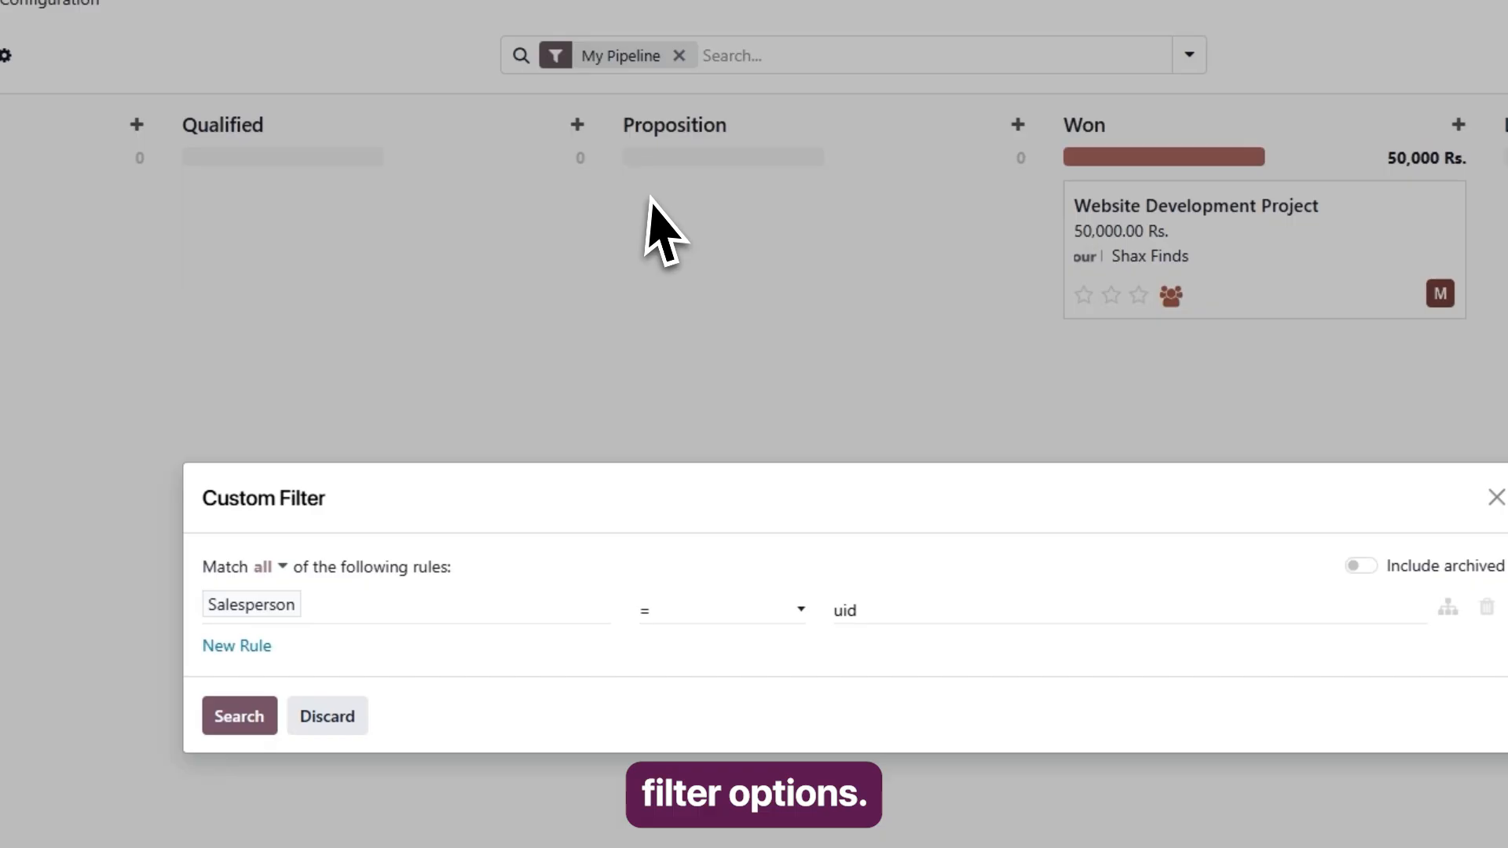
left_click(297, 618)
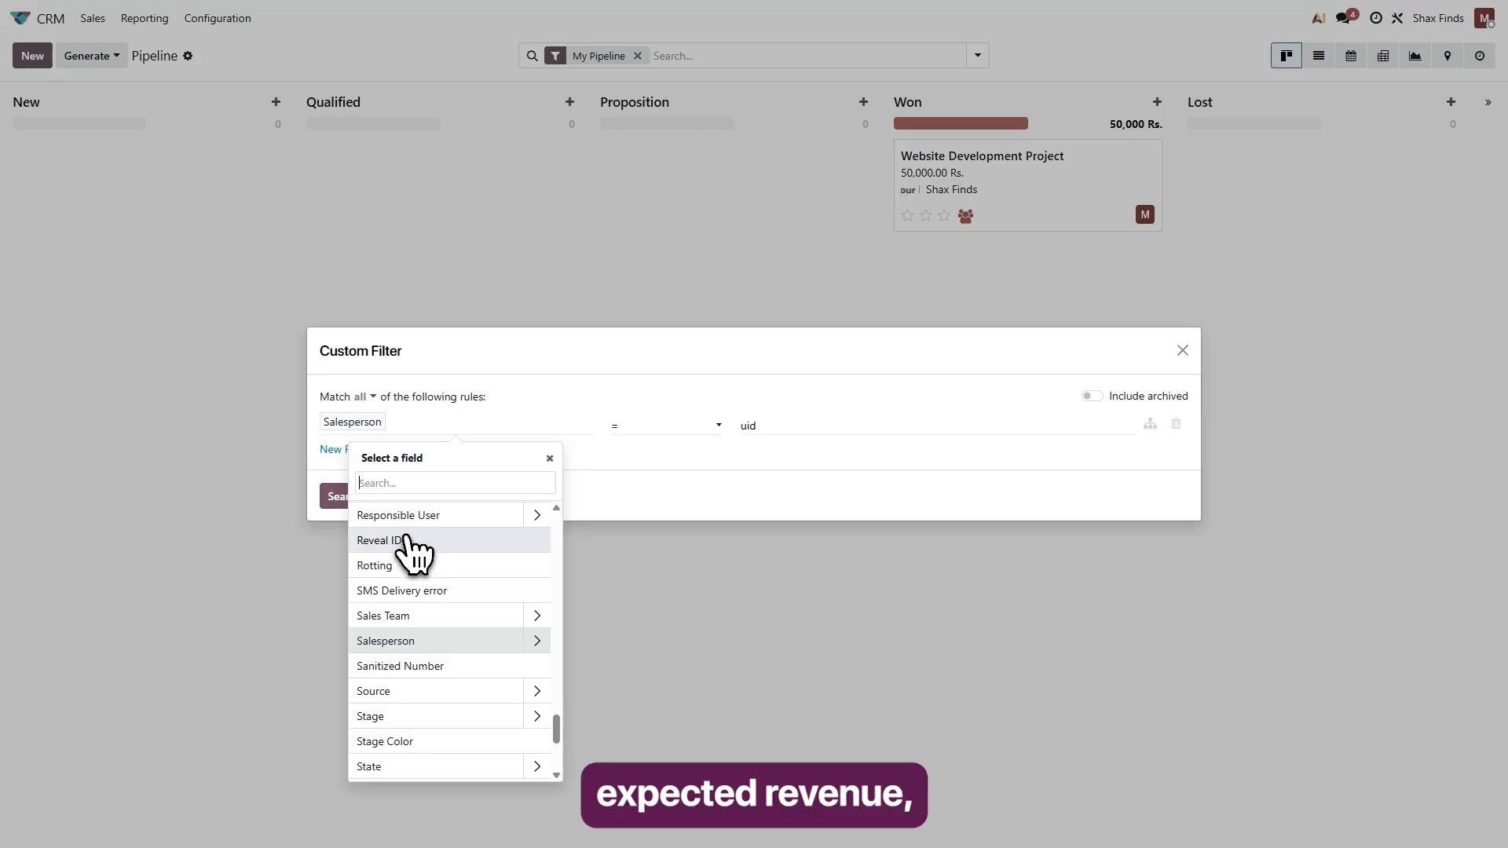
scroll(428, 636, "down", 5)
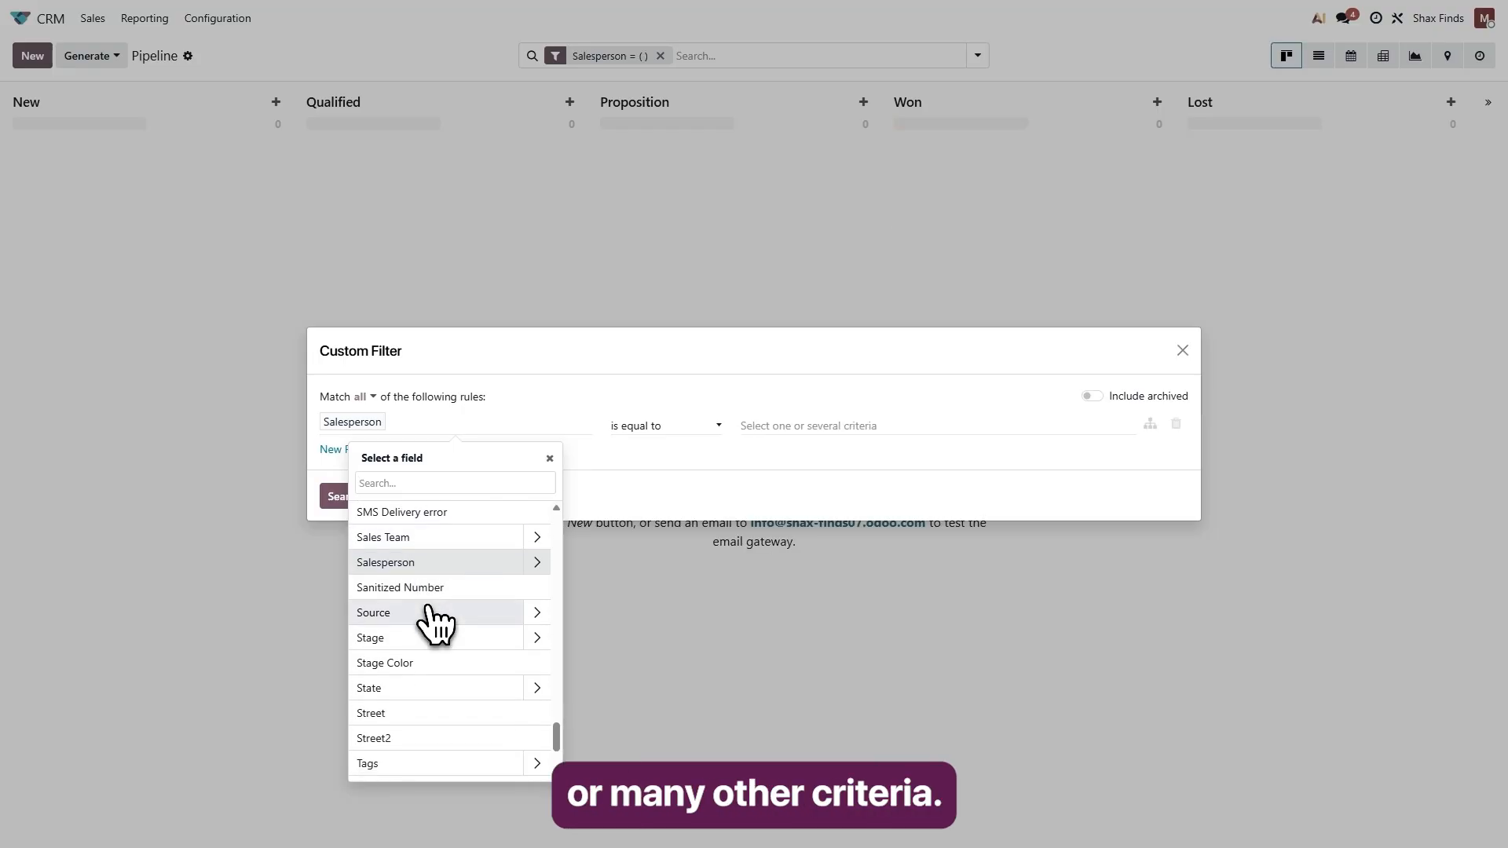
scroll(440, 651, "up", 10)
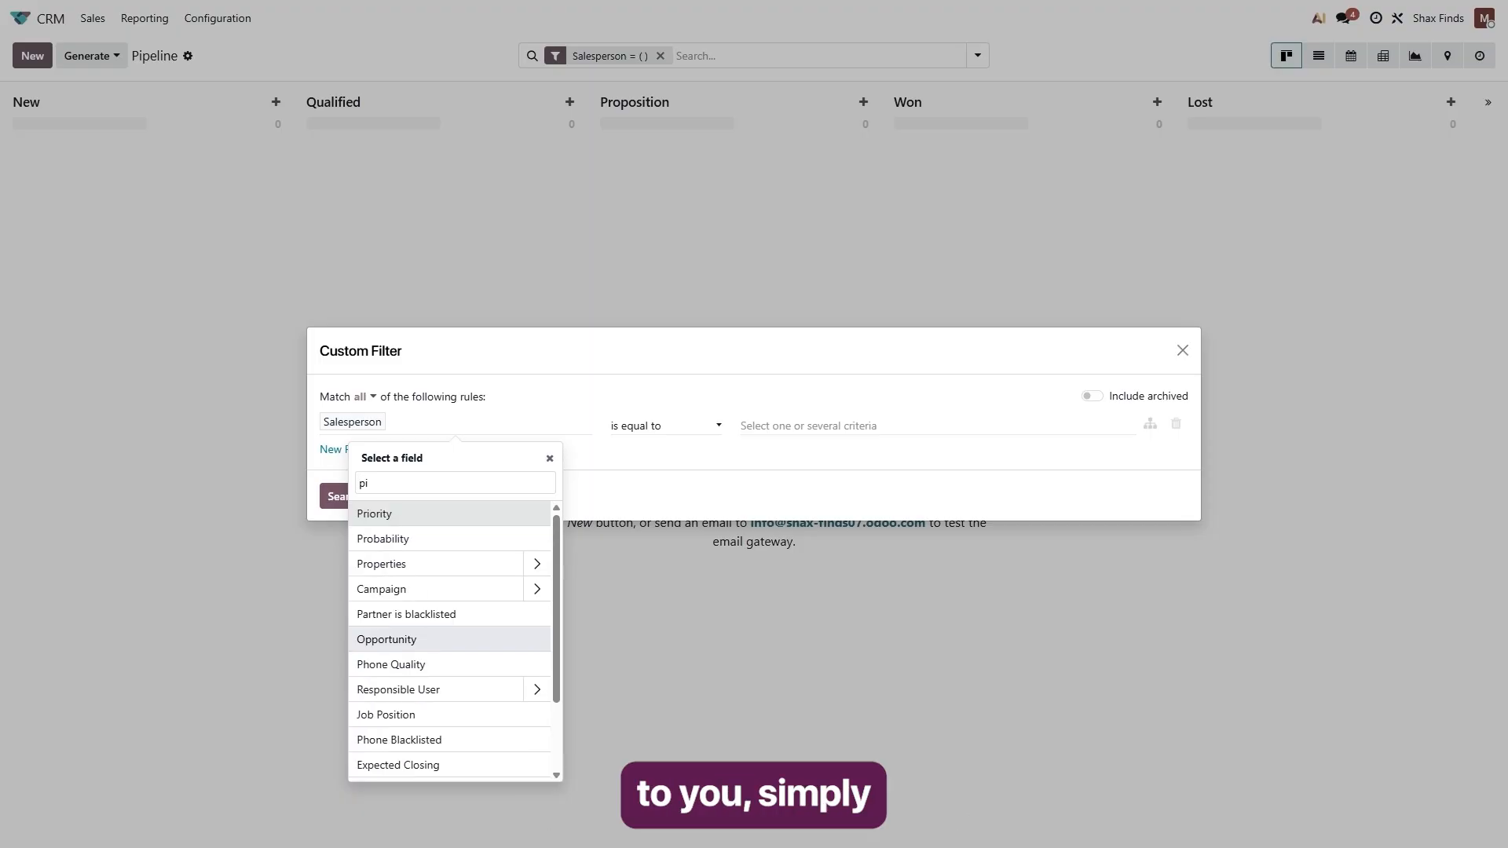
left_click(369, 639)
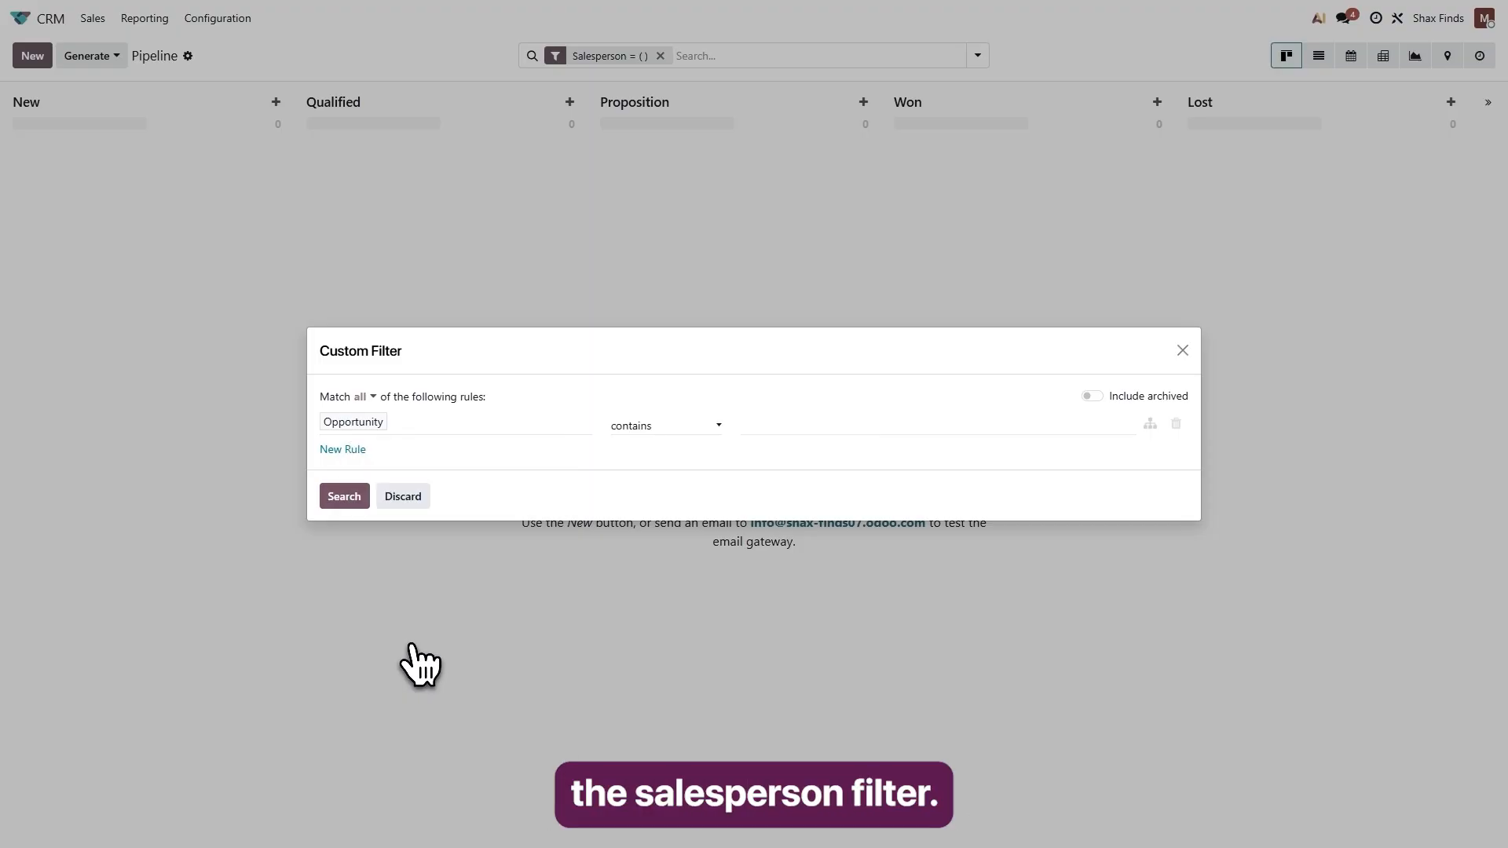
left_click(344, 495)
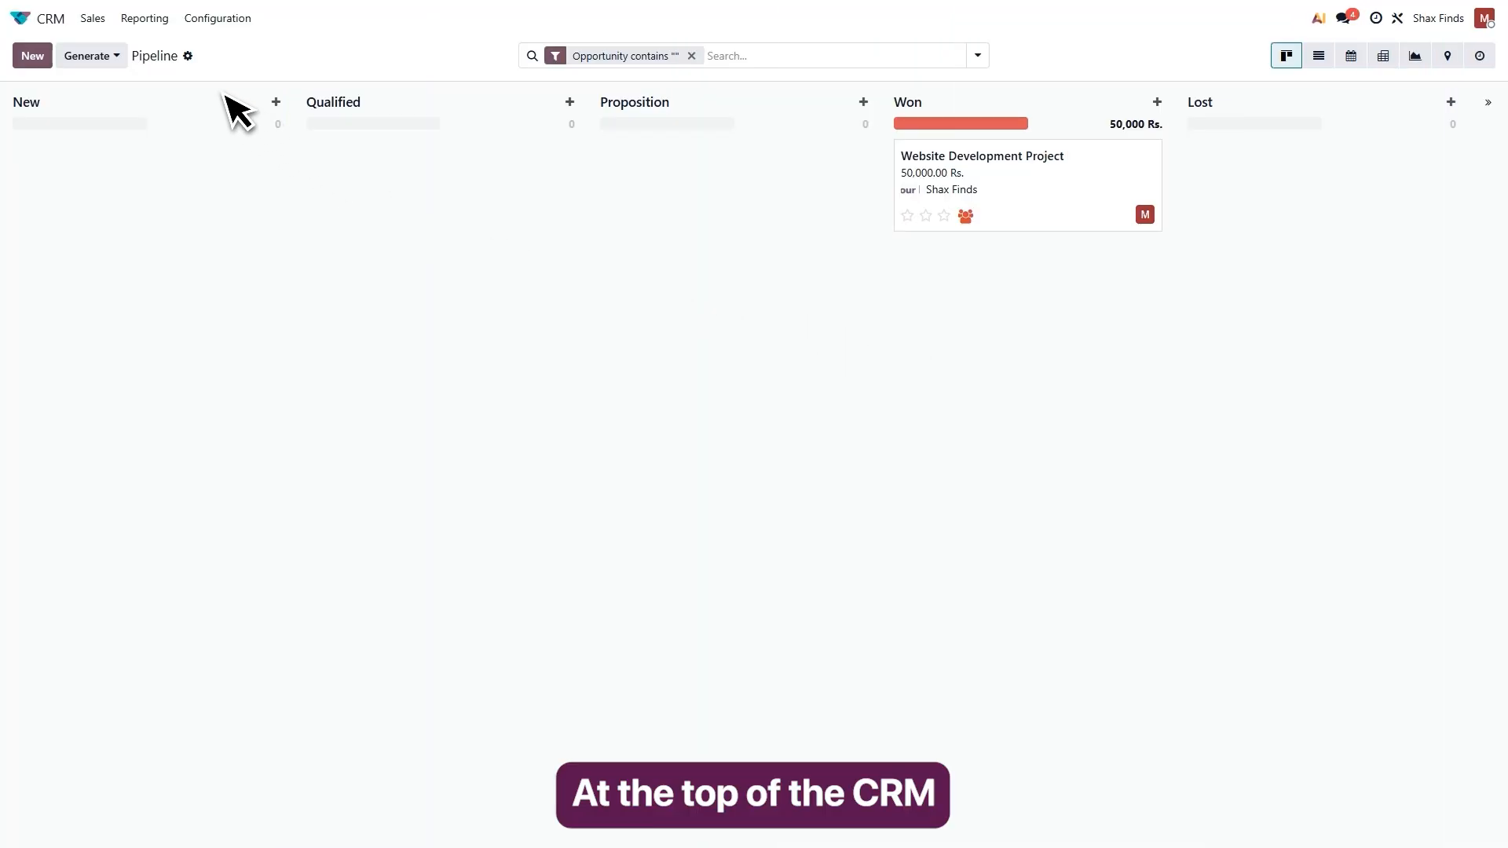
Open the Pipeline Analysis report, inspect the June 2026 bar, and display the data as a line chart.
left_click(148, 18)
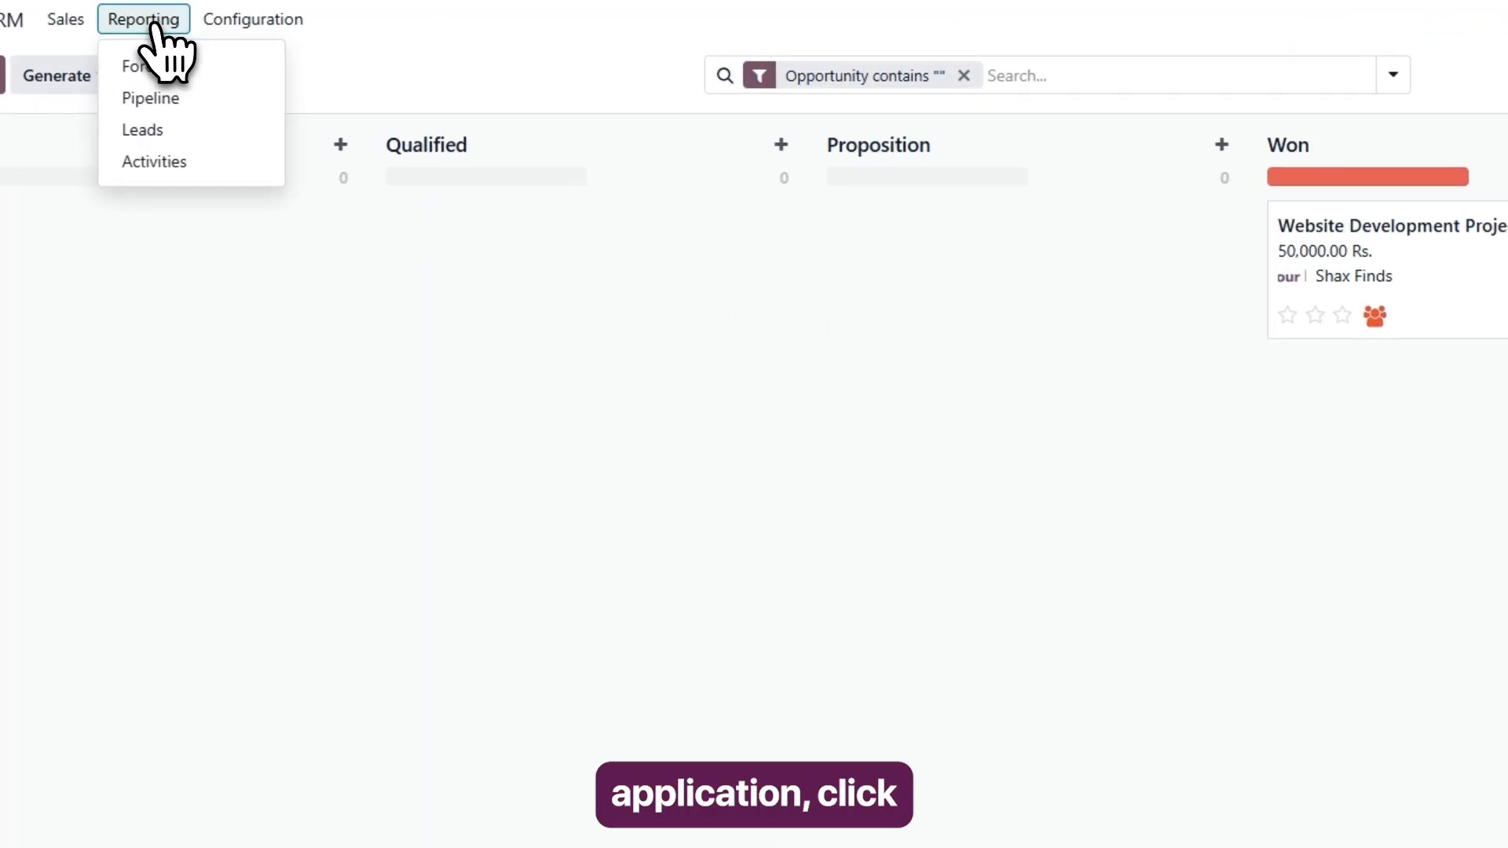
left_click(156, 129)
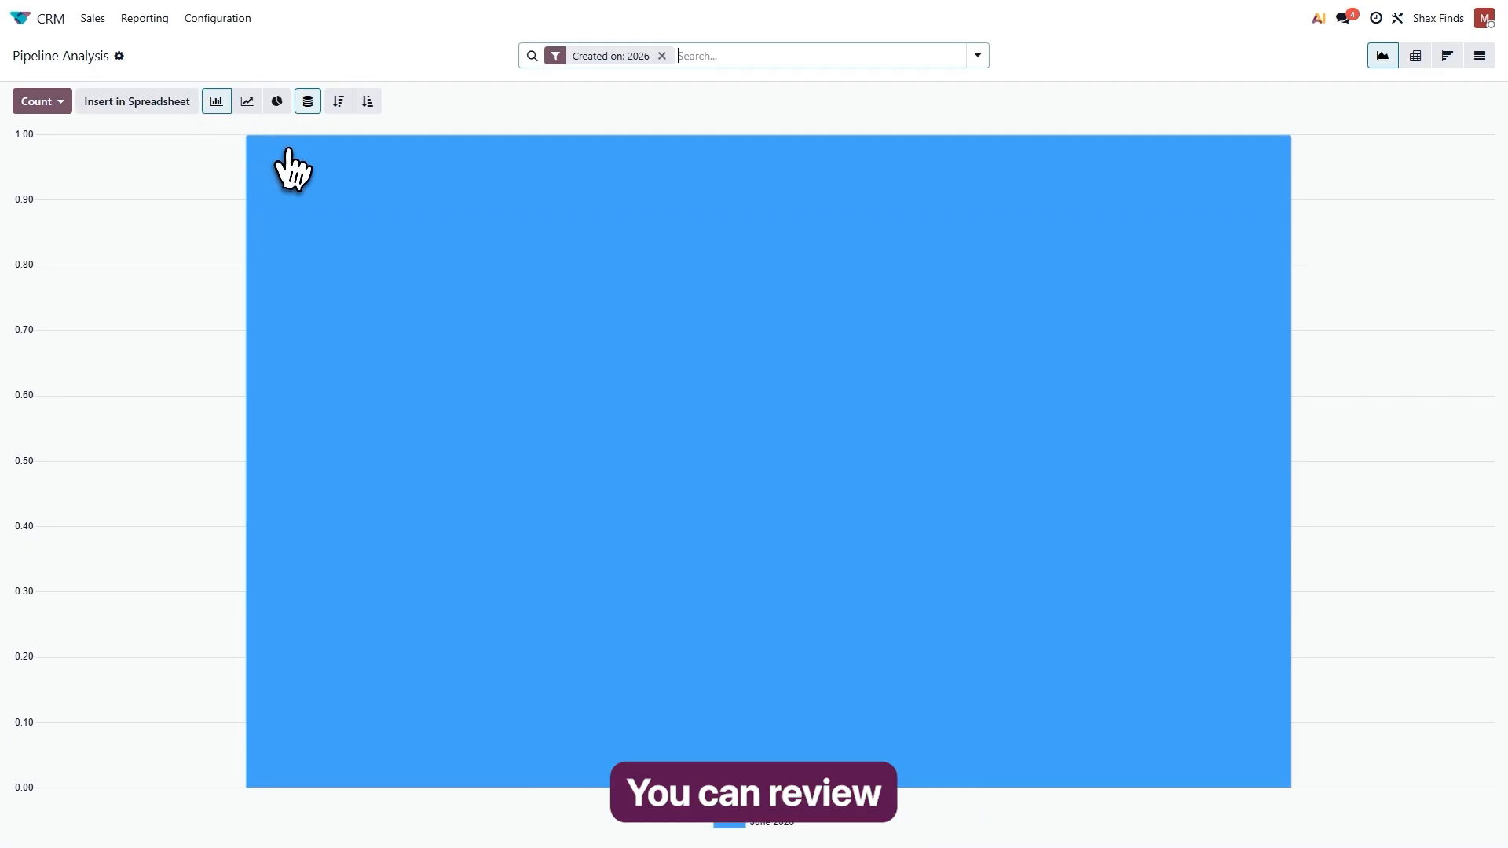
mouse_move(512, 263)
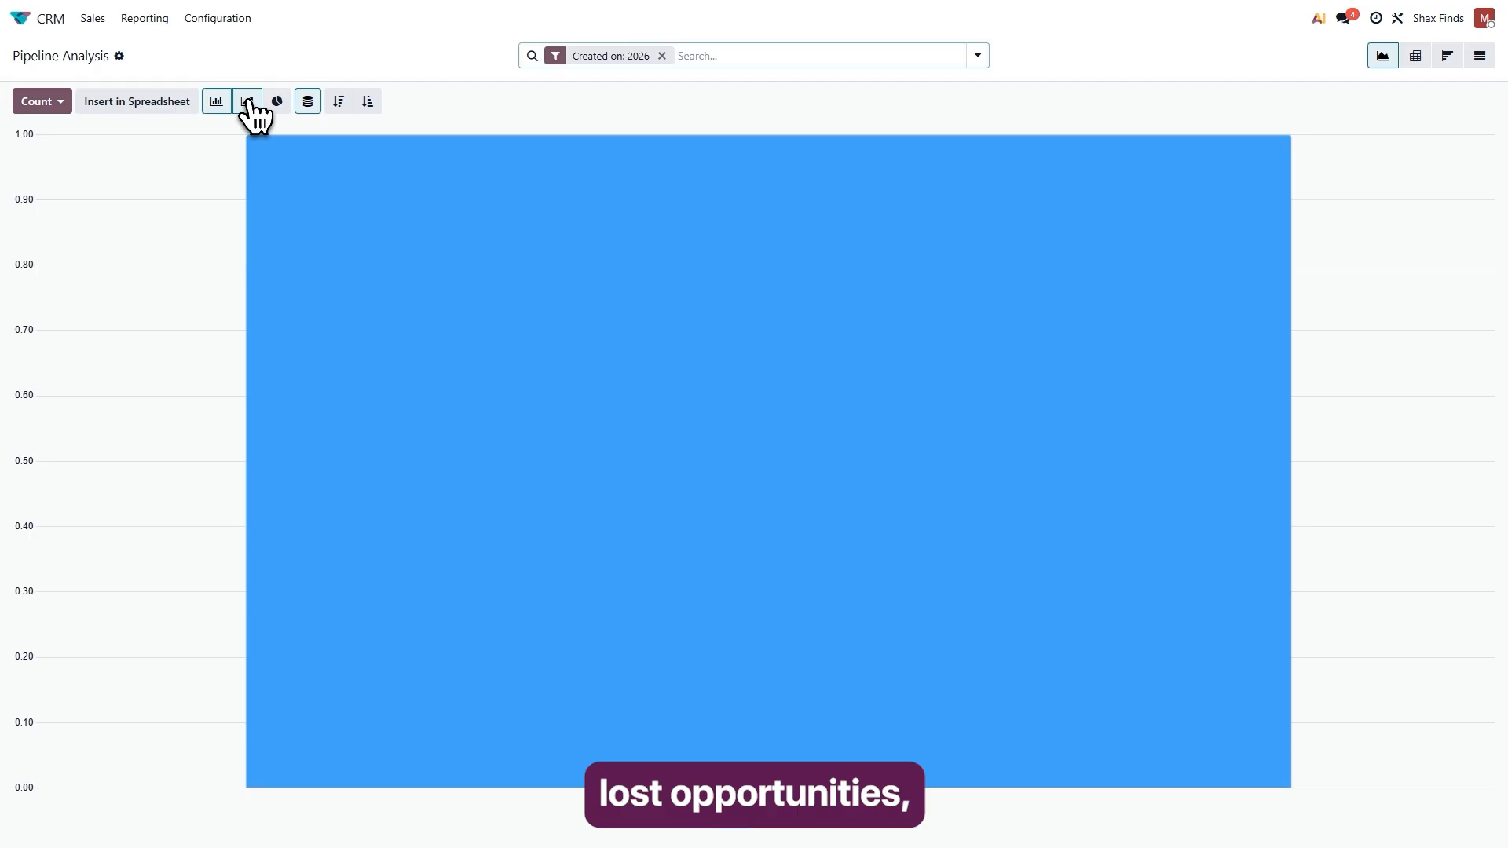
left_click(246, 100)
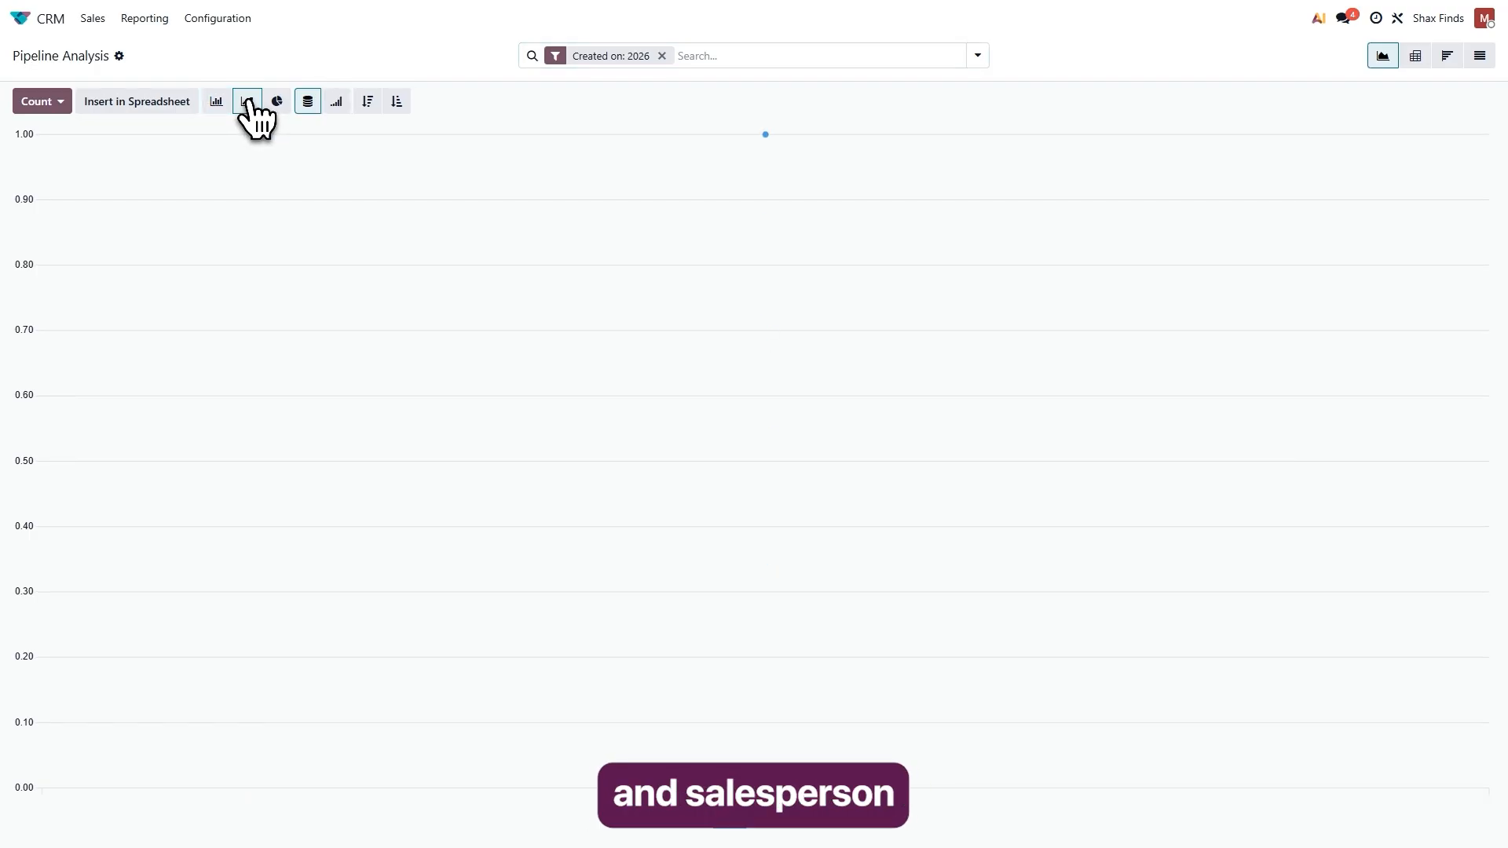
Display the Pipeline Analysis data as a pie chart, return it to a bar chart, and inspect the bar.
left_click(277, 100)
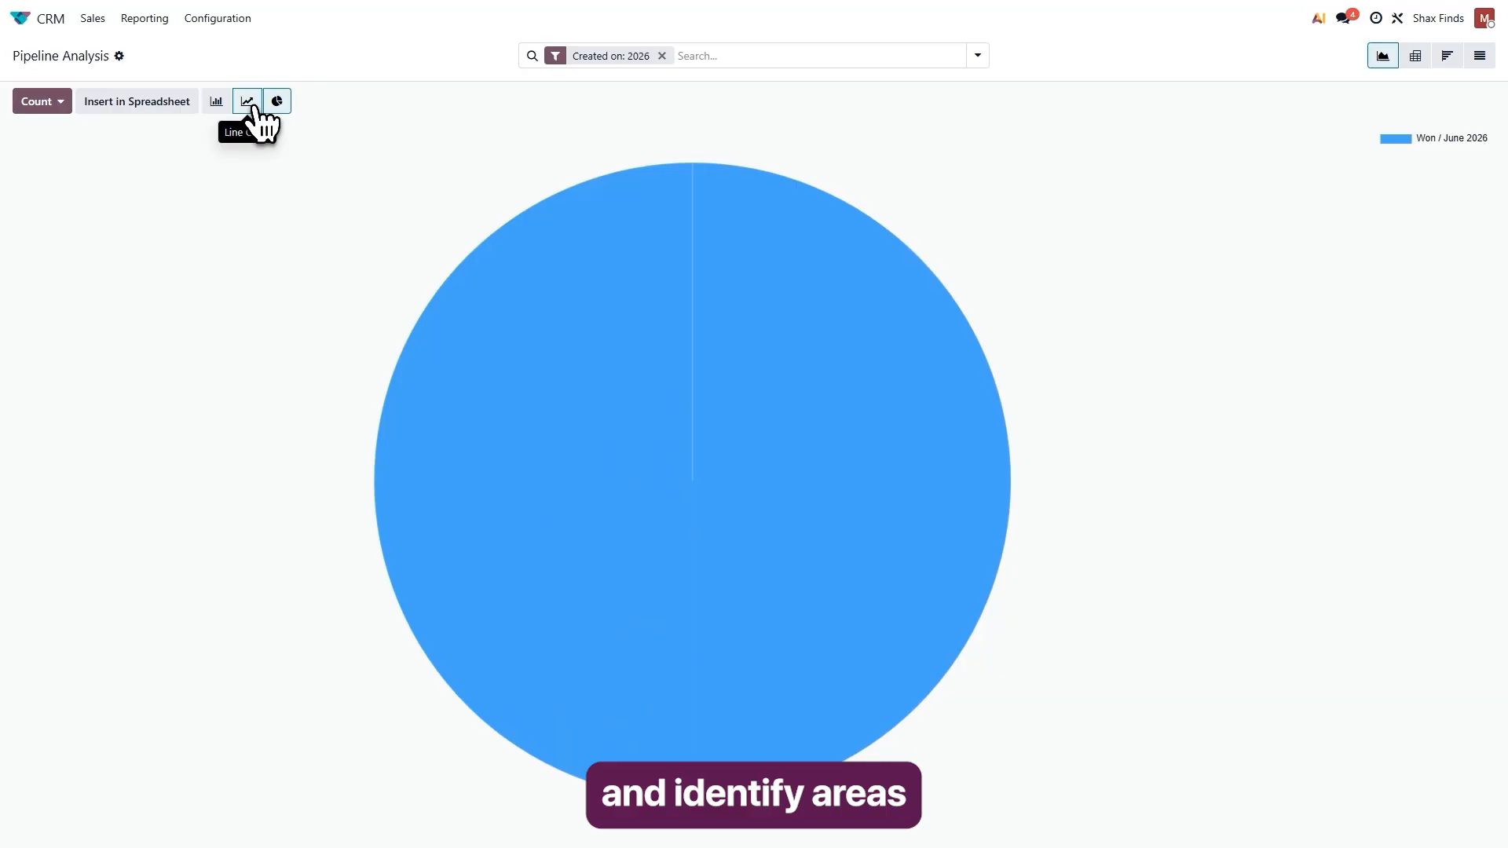
left_click(216, 100)
mouse_move(986, 380)
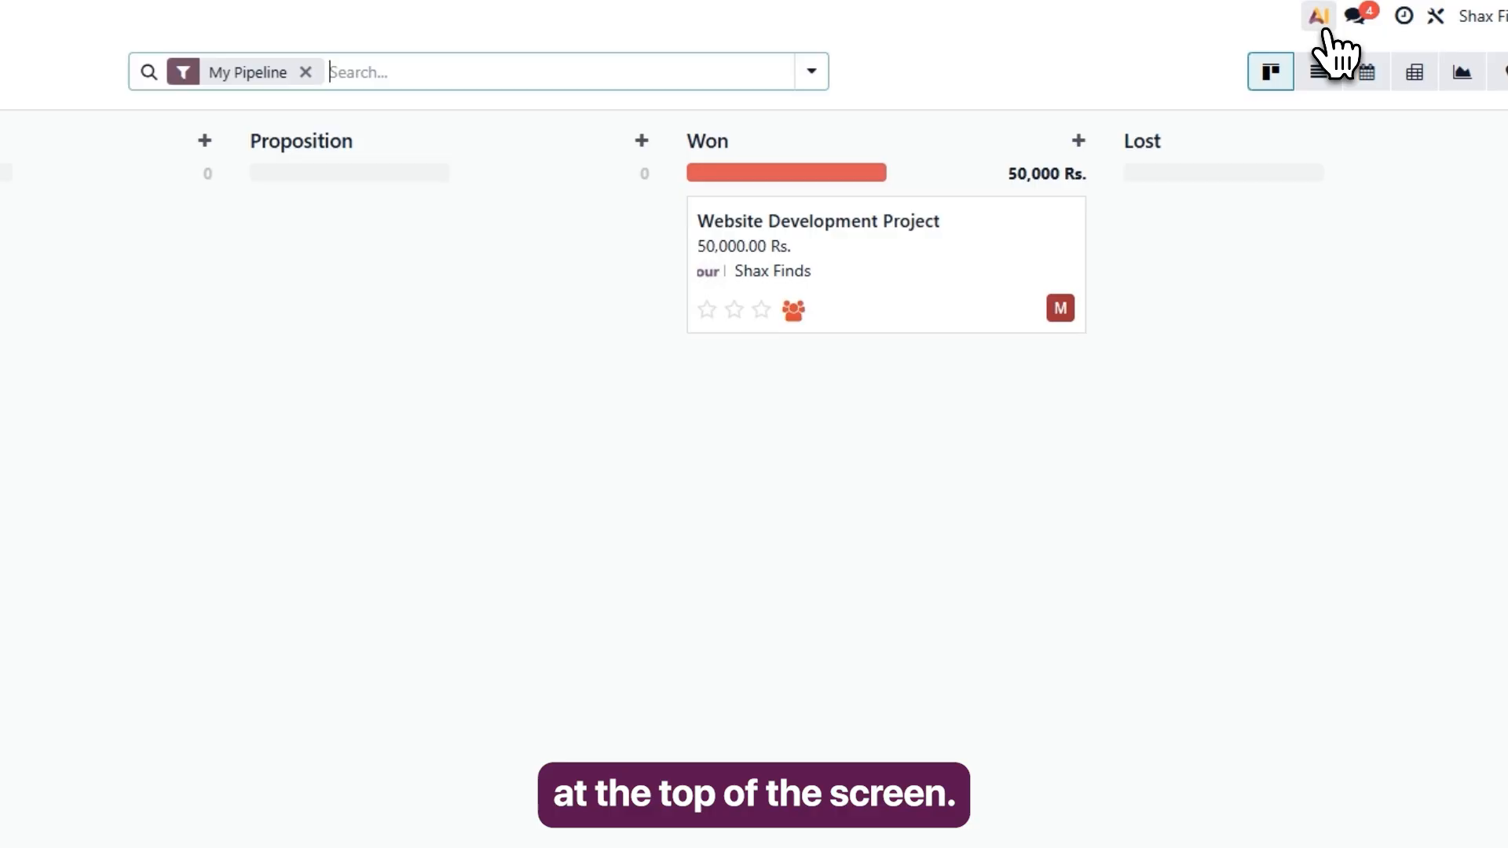
Ask the AI assistant for the suggested pie chart of sales by customer country and open the sales records behind the Pakistan slice.
left_click(1325, 32)
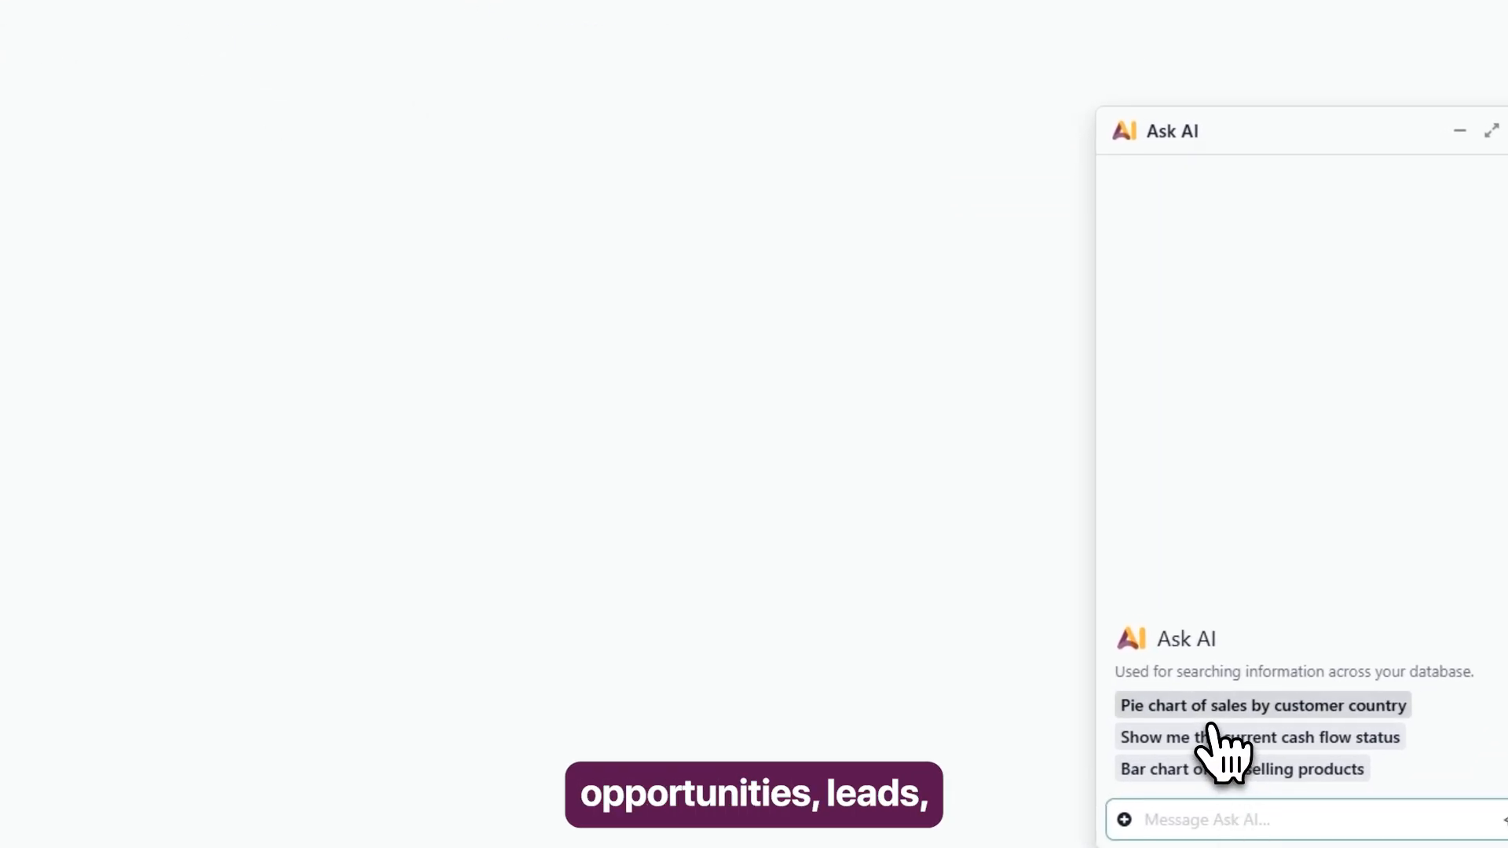
left_click(1209, 712)
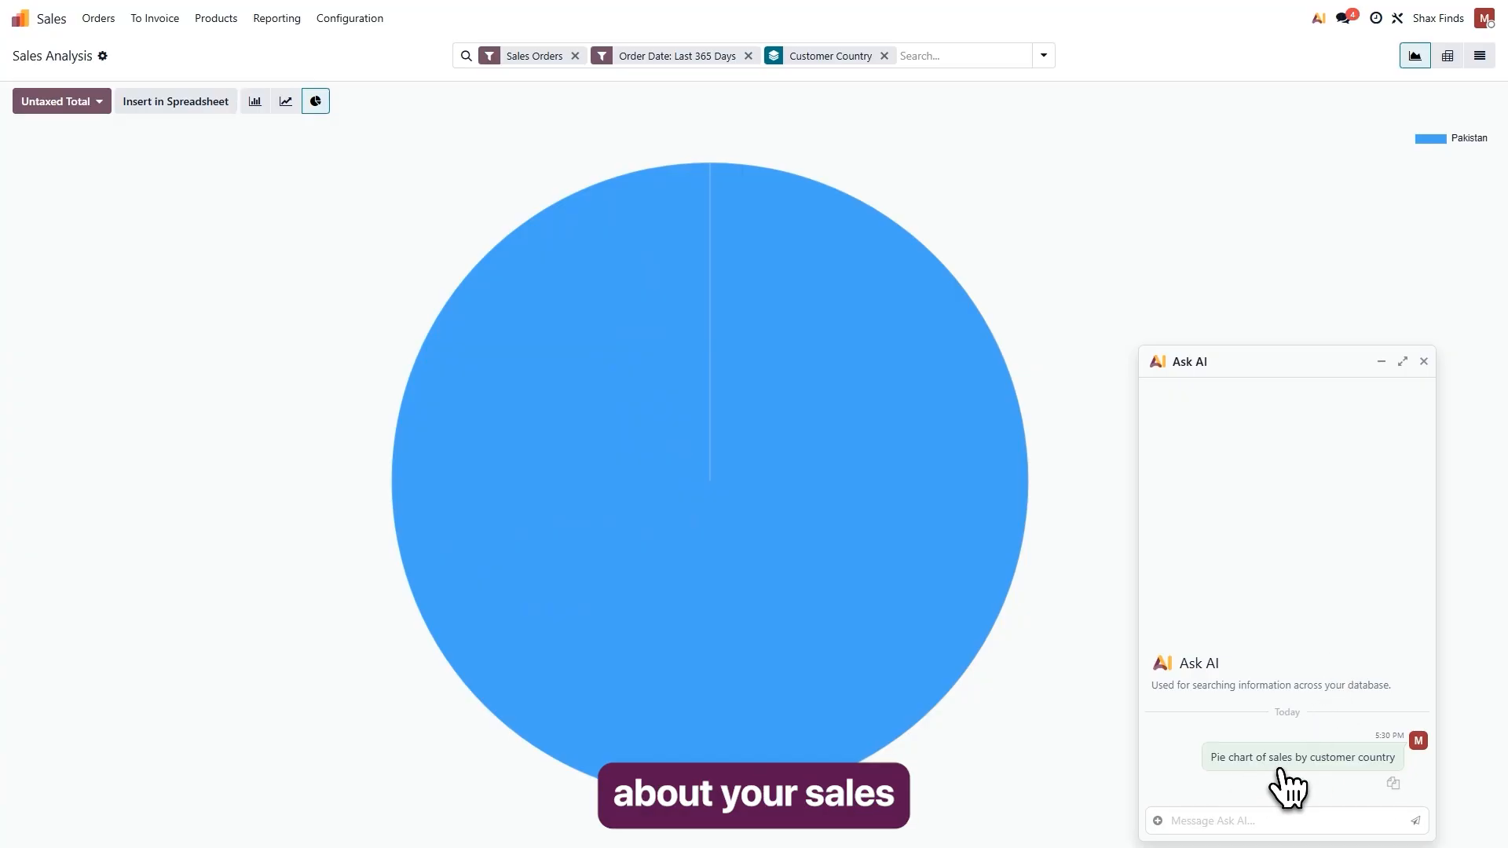
mouse_move(734, 573)
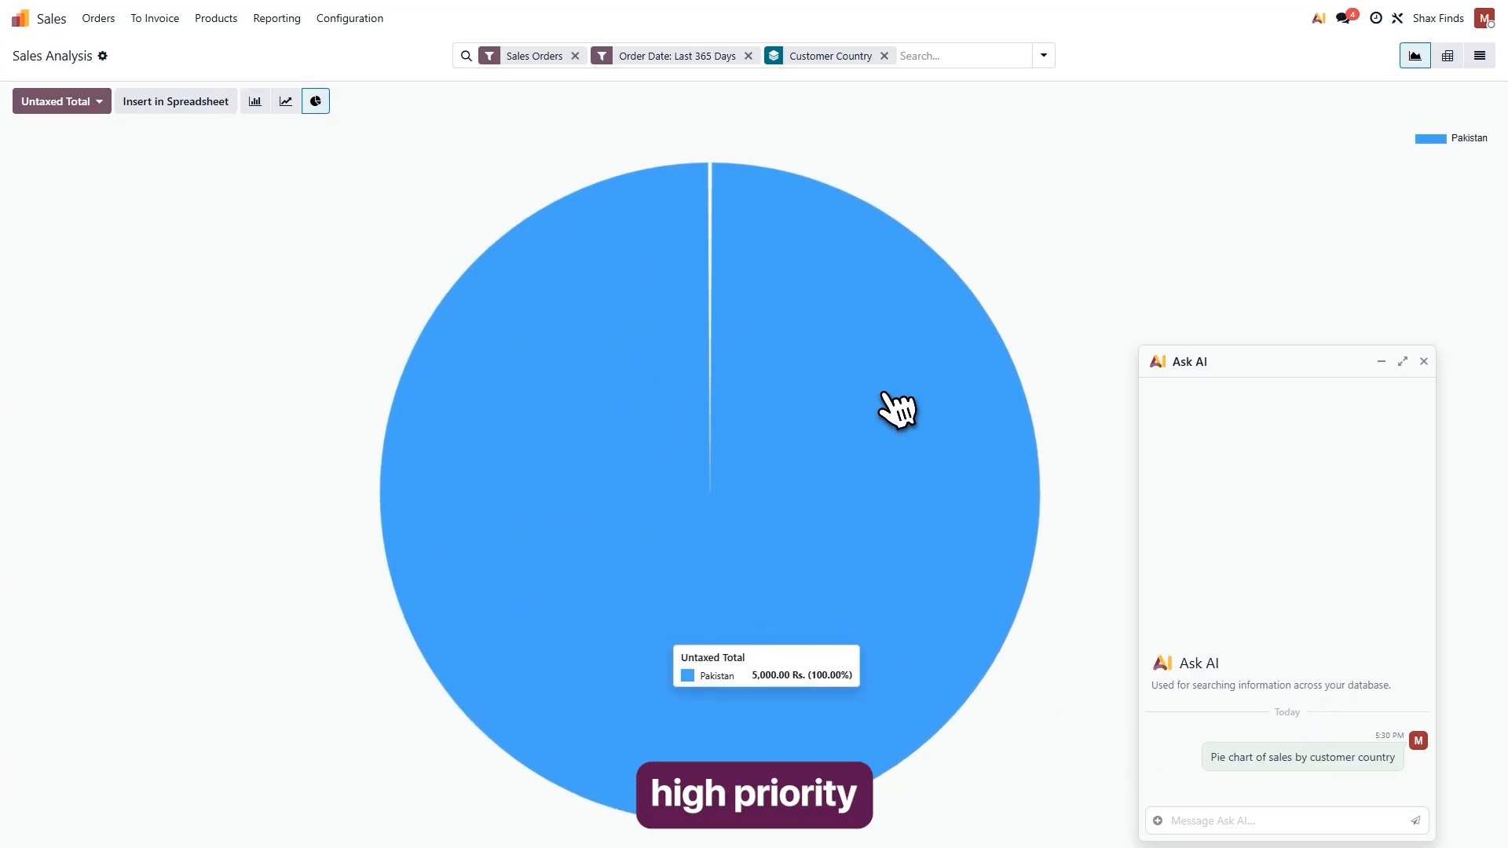
left_click(841, 624)
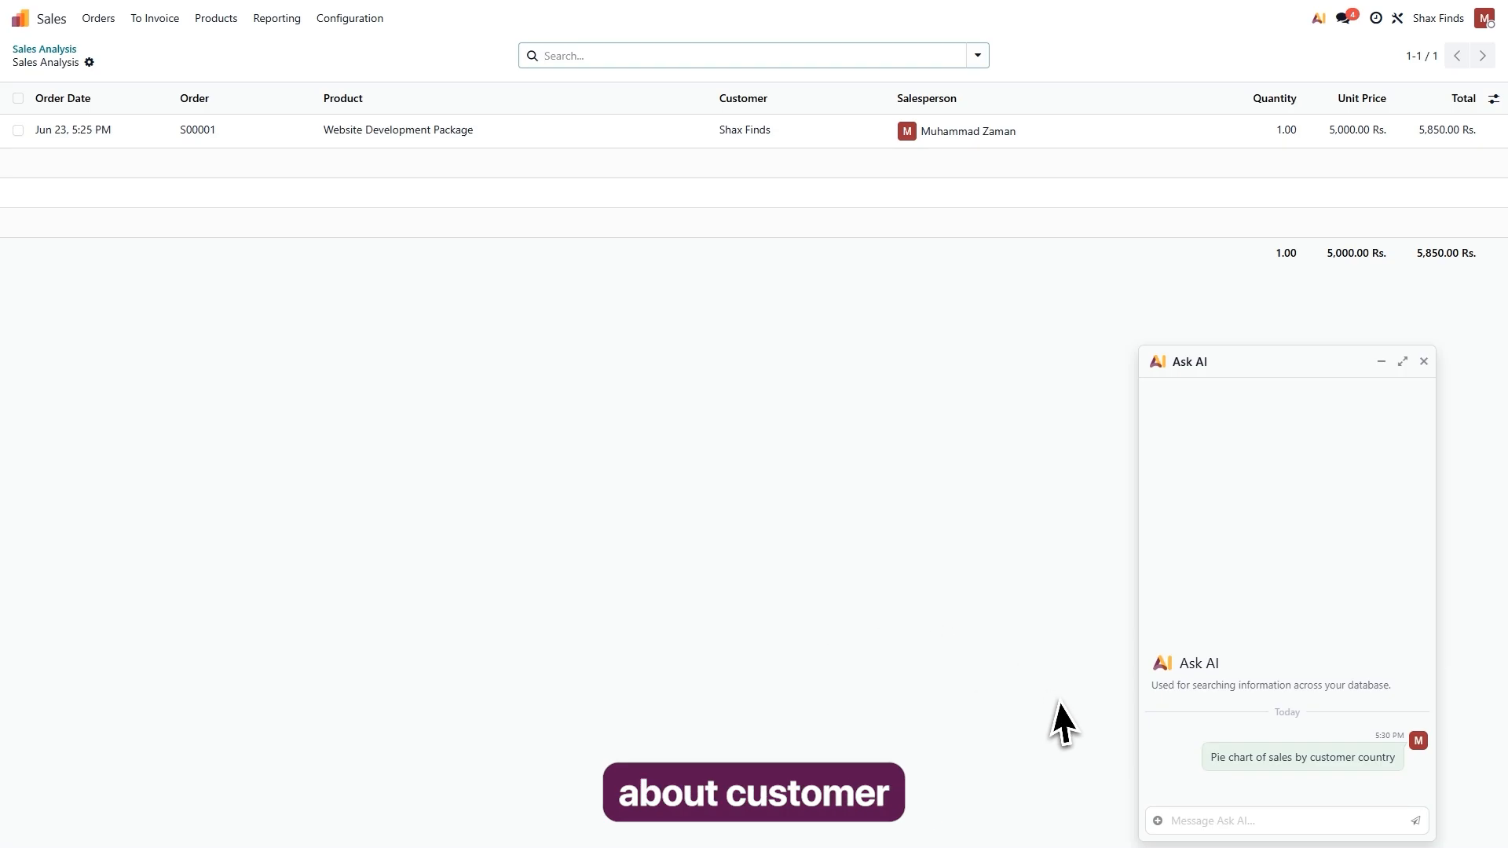
left_click(1206, 818)
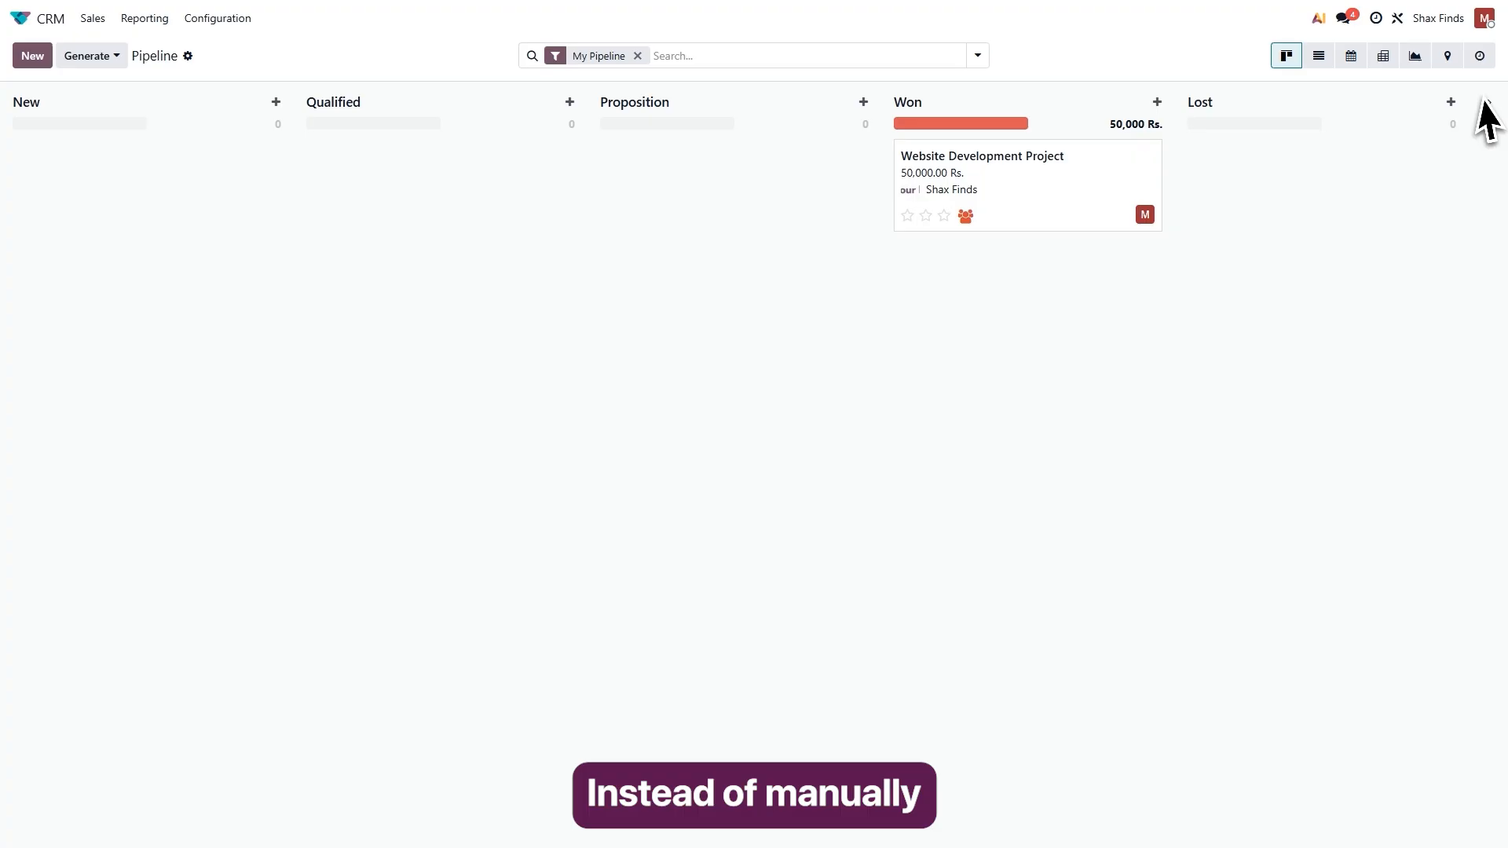
Open the pipeline's activity view, then examine the Pipeline's import, export and spreadsheet link options without choosing any.
left_click(1481, 57)
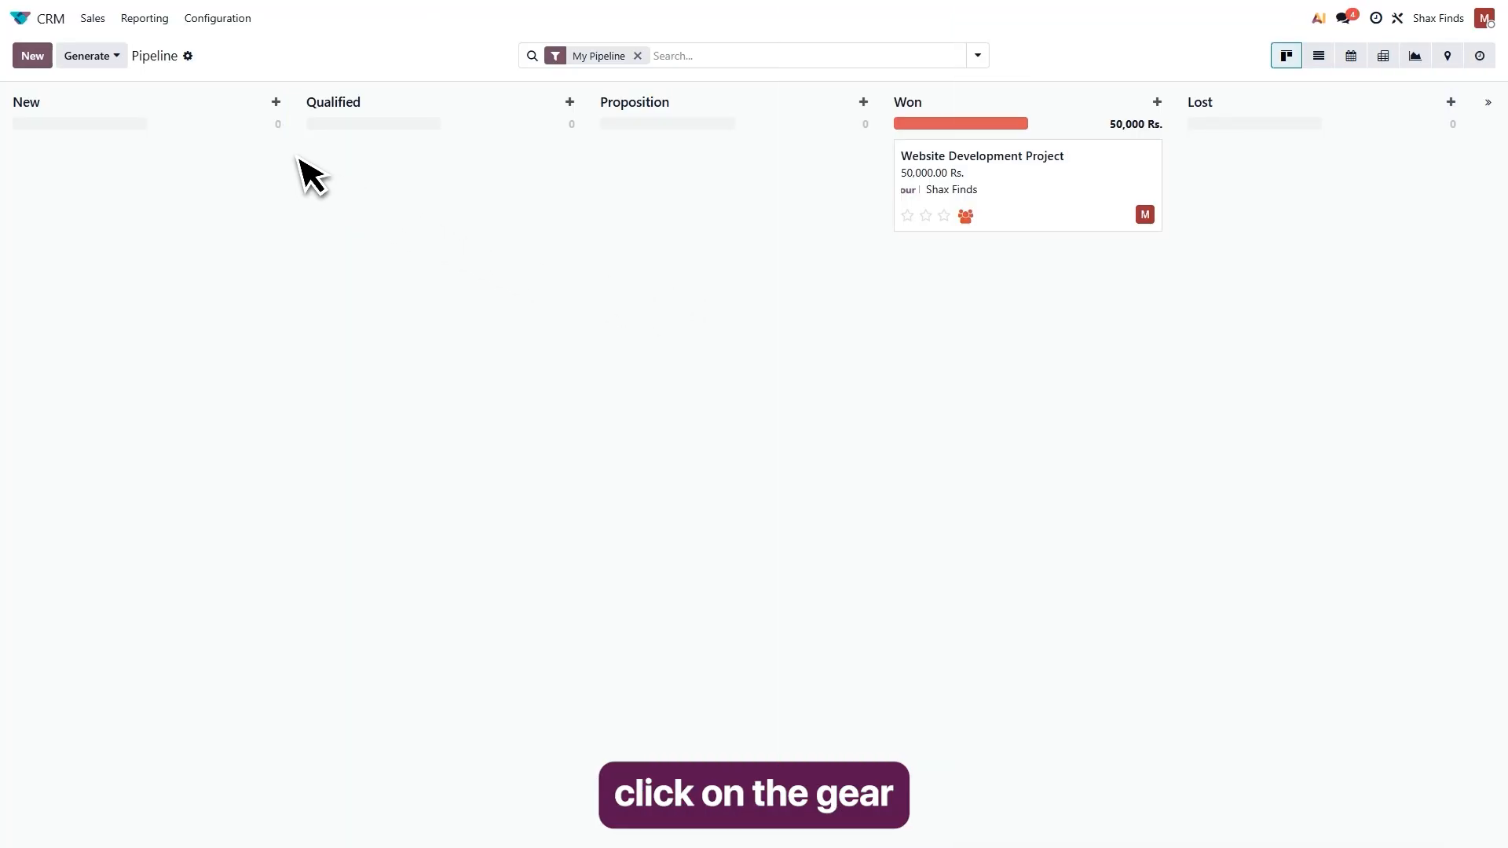
left_click(184, 52)
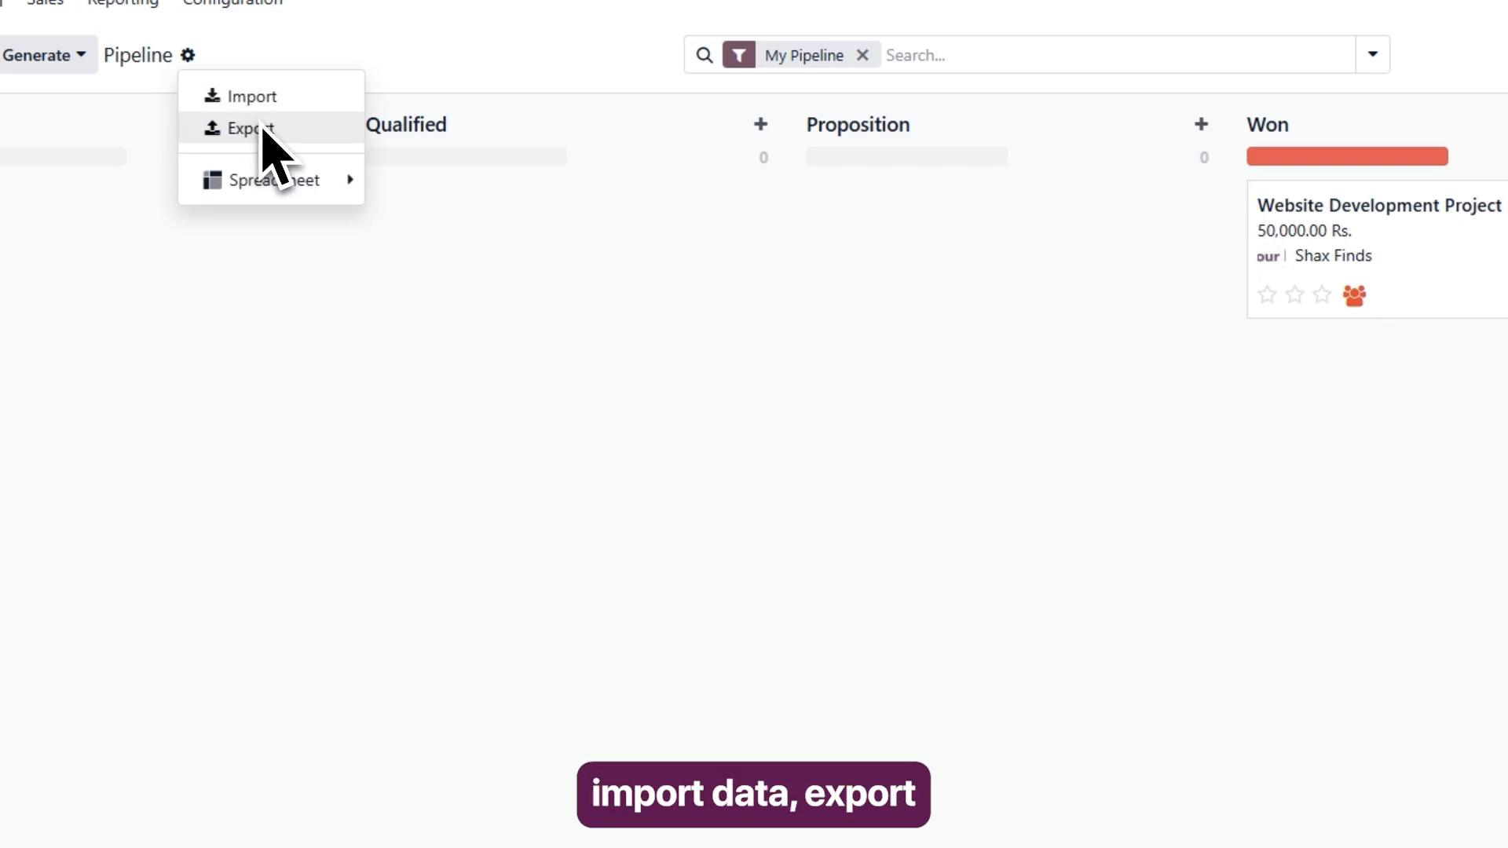
mouse_move(299, 189)
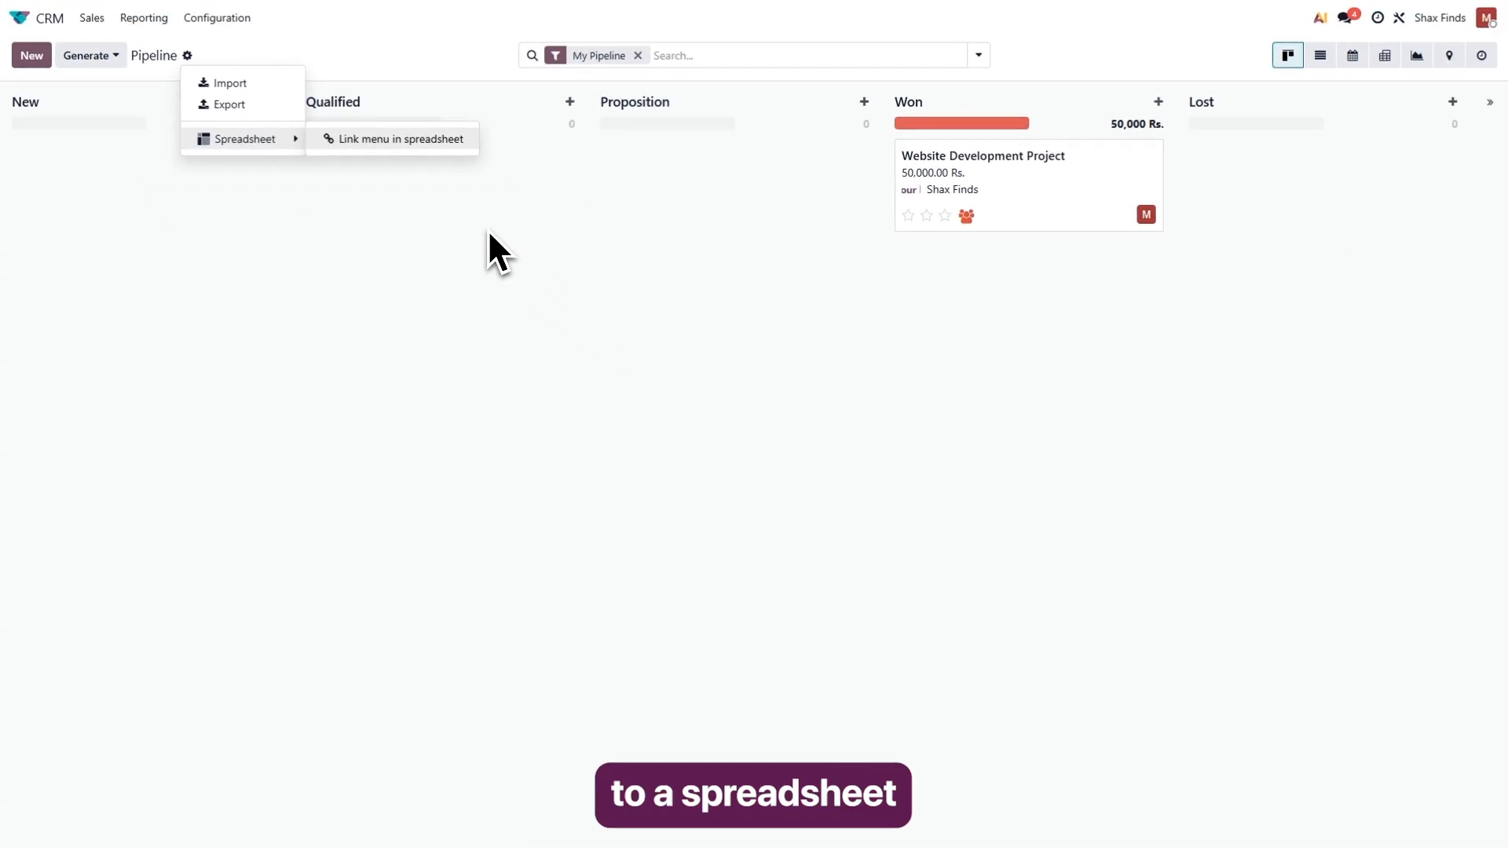
left_click(494, 233)
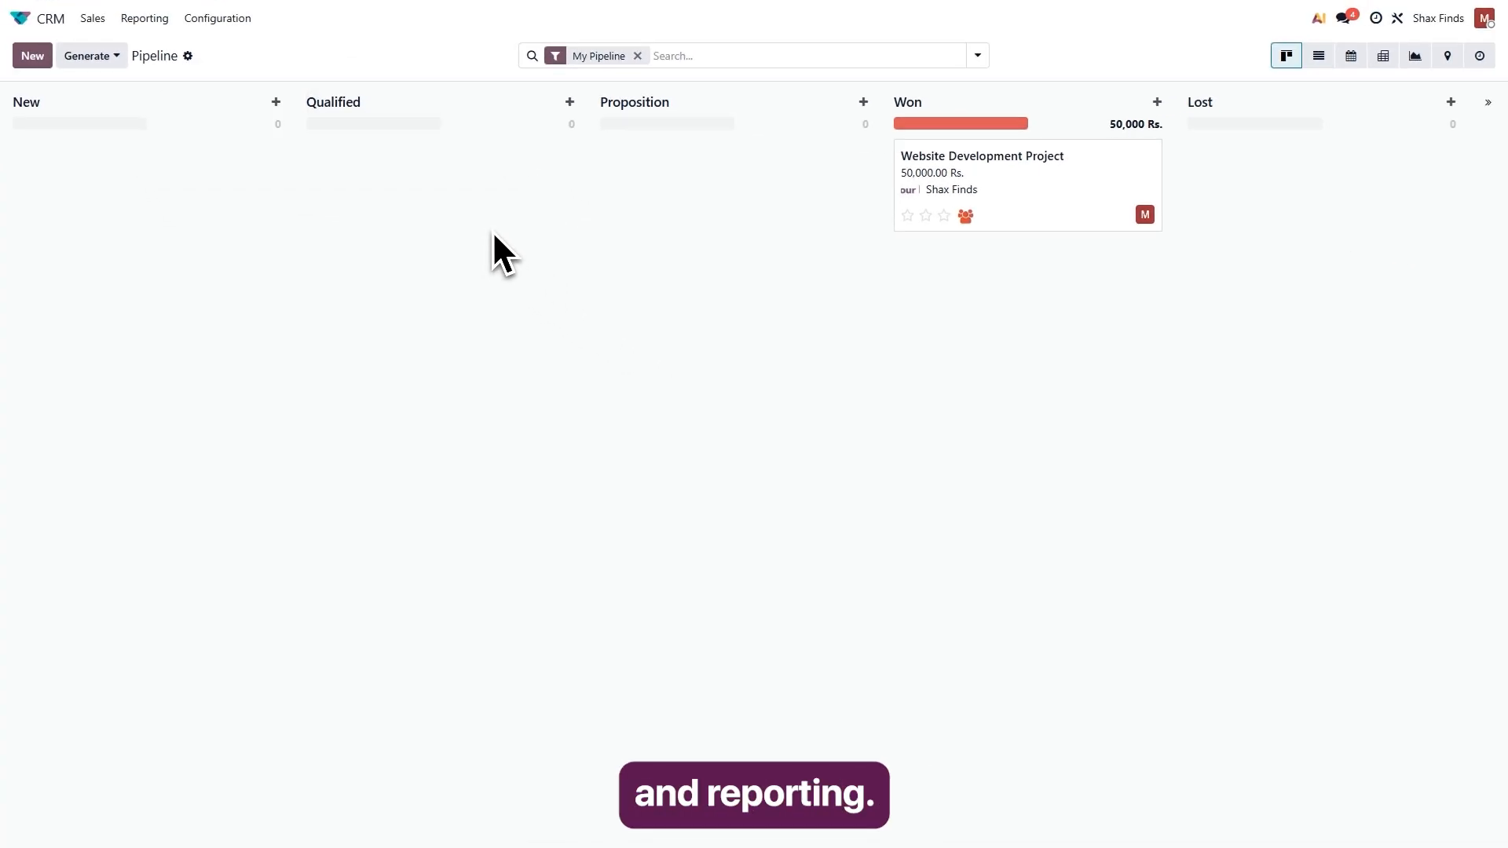